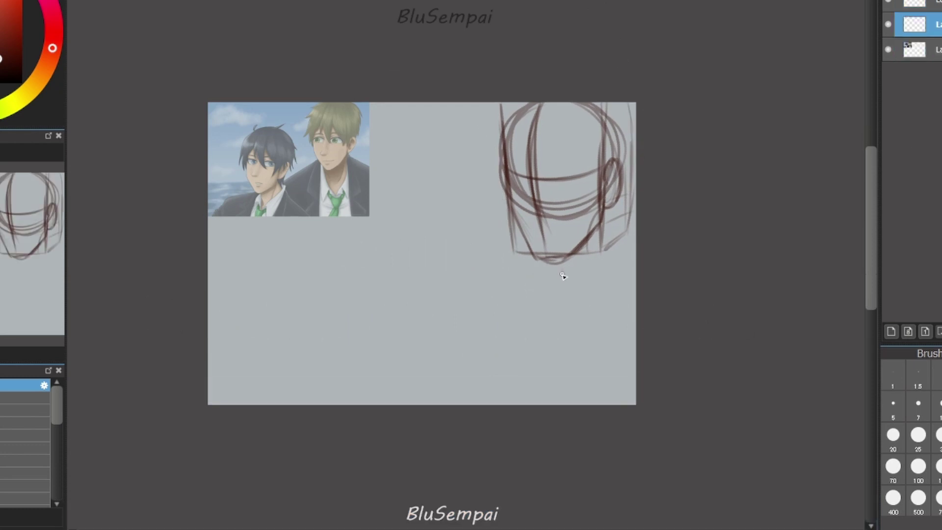
Sketch the shoulder slope, the sides of the neck and the collar curve below the head.
drag(511, 264, 634, 302)
drag(605, 252, 609, 278)
drag(555, 269, 612, 294)
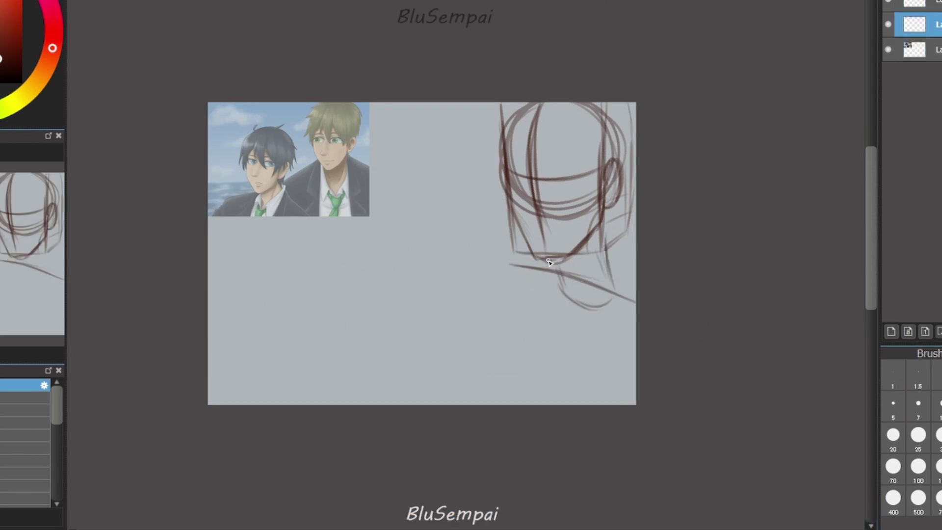
mouse_move(606, 221)
mouse_down()
mouse_move(548, 261)
mouse_move(619, 281)
mouse_up()
Rough in the near shoulder line and the diagonal chest guides running across the figure's upper torso.
drag(552, 268, 478, 294)
drag(481, 296, 631, 350)
mouse_move(587, 231)
mouse_down()
mouse_move(589, 284)
mouse_move(557, 292)
mouse_move(633, 301)
mouse_up()
drag(515, 295, 440, 313)
drag(565, 336, 633, 344)
Sketch the torso's side line, its vertical centre line and the chest guides down to the canvas edge.
drag(480, 295, 475, 405)
drag(633, 341, 556, 316)
mouse_move(492, 300)
mouse_down()
mouse_move(614, 339)
mouse_move(496, 405)
mouse_up()
drag(549, 329, 552, 405)
drag(458, 311, 484, 385)
Reinforce the near shoulder line and the collarbone guides meeting at the chest.
drag(537, 272, 481, 297)
drag(481, 297, 561, 333)
drag(633, 336, 560, 339)
drag(564, 278, 544, 334)
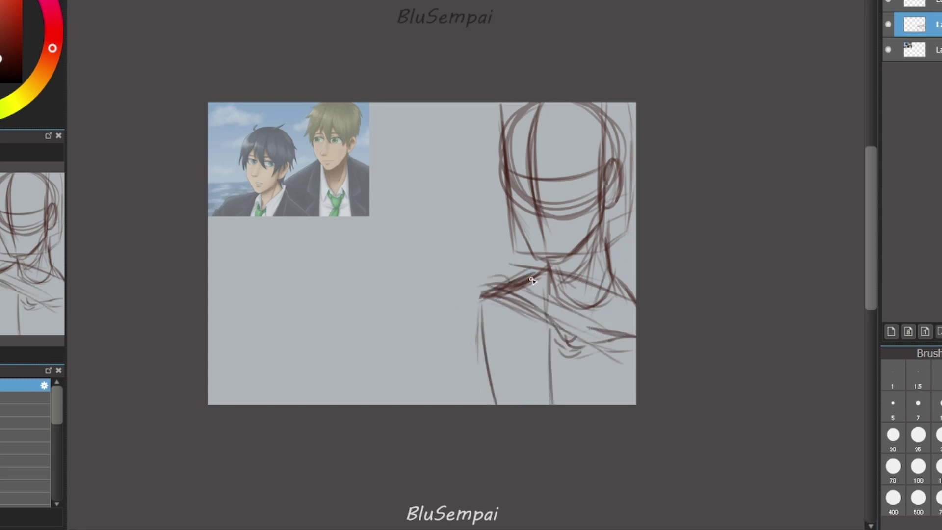
Sketch the upper arm and armpit lines below the near shoulder, undoing the last strokes.
mouse_move(518, 287)
mouse_down()
mouse_move(477, 296)
mouse_move(484, 376)
mouse_up()
drag(479, 329, 496, 405)
drag(496, 287, 444, 393)
drag(520, 309, 491, 368)
drag(498, 283, 422, 405)
mouse_move(427, 400)
mouse_down()
mouse_move(464, 323)
mouse_move(434, 402)
mouse_up()
key(ctrl+z)
key(ctrl+z)
key(ctrl+z)
Merge the sketch layers and strengthen the skull outline and ear on the mirrored canvas.
key(h)
key(ctrl+shift+n)
key(ctrl+e)
drag(314, 162, 343, 104)
drag(388, 104, 424, 165)
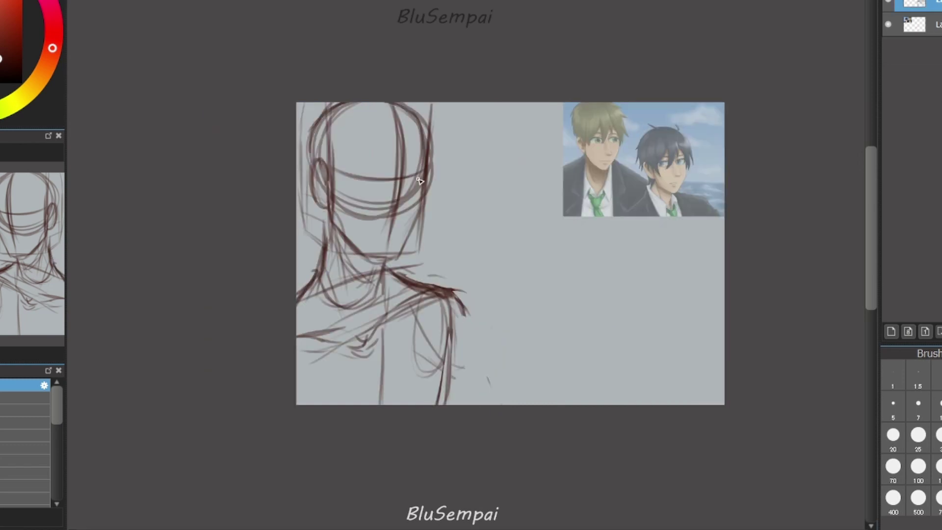
mouse_move(307, 177)
mouse_down()
mouse_move(339, 103)
mouse_move(324, 206)
mouse_up()
Darken the jawline, the neck and the side of the arm on the mirrored sketch.
drag(427, 197, 402, 258)
drag(417, 216, 351, 261)
drag(326, 209, 307, 289)
drag(378, 262, 385, 304)
drag(454, 304, 458, 405)
Restore the canvas orientation, sketch the outer arm and redraw the head's side, centre line and eye line.
key(h)
drag(478, 291, 454, 366)
drag(496, 332, 483, 405)
drag(528, 103, 505, 141)
drag(533, 103, 547, 265)
drag(516, 191, 597, 183)
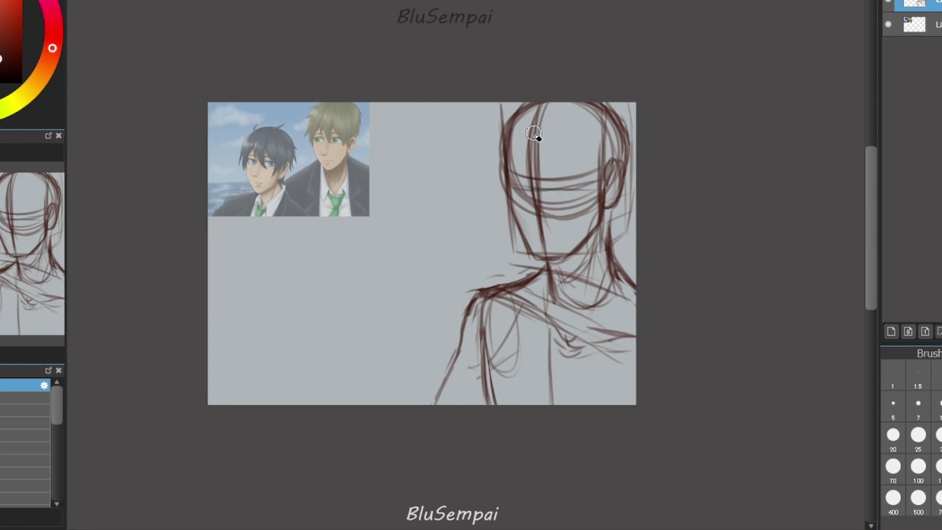
Rough in the nose and both eyes along the face's guide lines.
key(h)
key(h)
drag(531, 185, 524, 218)
drag(528, 183, 525, 187)
drag(570, 183, 573, 191)
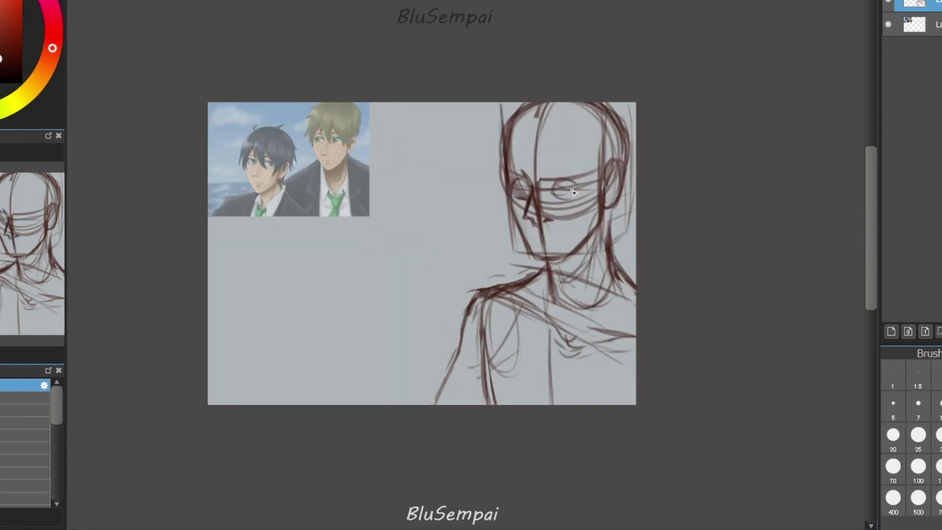
Transform the figure sketch to enlarge it slightly.
key(ctrl+t)
drag(646, 57, 659, 69)
key(Return)
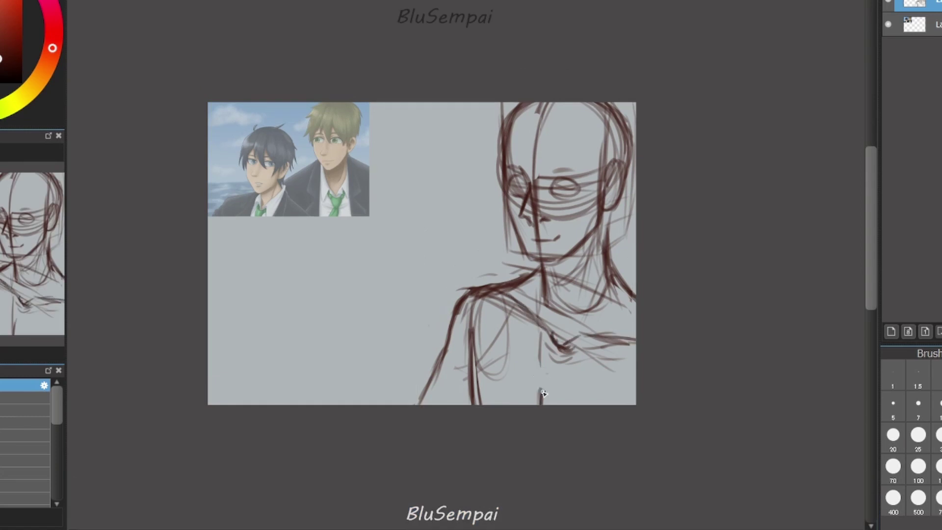
On a separate layer, construct a second head with a skull circle, centre line, eye line and side planes.
click(923, 4)
drag(565, 111, 598, 252)
drag(513, 199, 600, 196)
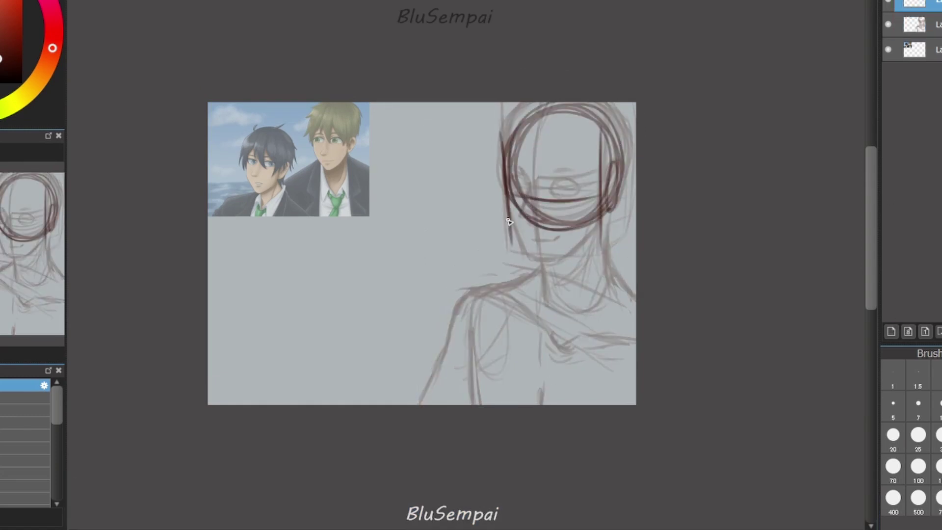
drag(537, 106, 540, 245)
drag(515, 248, 587, 247)
drag(515, 117, 624, 118)
drag(629, 123, 629, 253)
drag(619, 134, 609, 252)
drag(511, 202, 606, 258)
Transform the second head and place it lower in the middle of the canvas, beside the first figure.
key(ctrl+t)
mouse_move(565, 158)
mouse_down()
mouse_move(395, 238)
mouse_move(389, 252)
mouse_up()
key(Return)
On a new layer, sketch the second figure's neck and sloping shoulders down to the canvas edge.
key(ctrl+shift+n)
drag(373, 337, 378, 369)
drag(417, 328, 421, 361)
drag(408, 331, 388, 385)
mouse_move(371, 358)
mouse_down()
mouse_move(329, 388)
mouse_move(272, 400)
mouse_up()
drag(423, 328, 466, 397)
drag(265, 402, 338, 388)
drag(440, 373, 490, 405)
drag(407, 338, 270, 402)
drag(427, 343, 484, 405)
On the first figure's layer, sketch the rounded shape with inner guides over the near shoulder and the torso's far side.
click(923, 49)
drag(527, 283, 474, 336)
drag(628, 294, 614, 405)
key(ctrl+z)
mouse_move(459, 307)
mouse_down()
mouse_move(486, 333)
mouse_move(501, 324)
mouse_up()
drag(498, 339, 480, 388)
drag(525, 317, 489, 378)
mouse_move(522, 329)
mouse_down()
mouse_move(500, 368)
mouse_move(468, 382)
mouse_up()
drag(523, 369, 480, 398)
drag(520, 327, 490, 388)
drag(463, 339, 432, 361)
drag(530, 284, 520, 293)
drag(628, 290, 618, 405)
Refine the second figure's head outline, ear, jaw and neck, and merge its sketch layers.
click(918, 24)
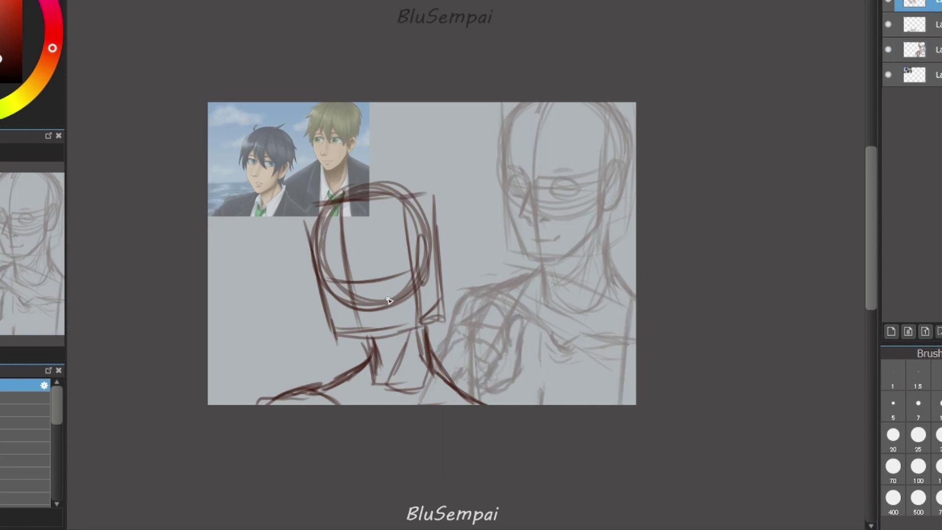
mouse_move(318, 232)
mouse_down()
mouse_move(354, 339)
mouse_move(422, 301)
mouse_move(431, 236)
mouse_up()
drag(423, 284, 435, 373)
drag(432, 241, 316, 256)
drag(329, 297, 351, 328)
drag(369, 342, 382, 381)
drag(427, 339, 489, 405)
drag(334, 255, 366, 319)
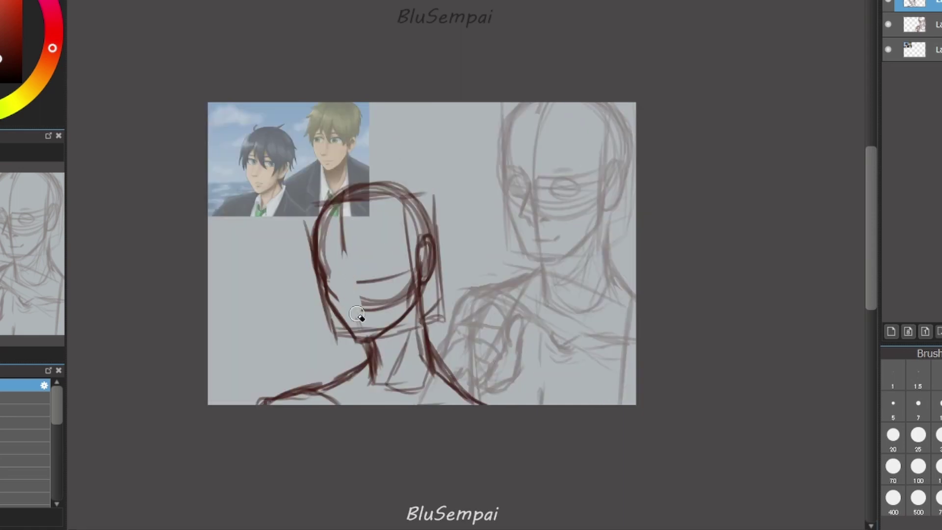
Sketch the second figure's facial centre line, eyes, eyebrows, nose and mouth.
drag(341, 204, 344, 277)
drag(330, 218, 368, 347)
drag(337, 268, 414, 275)
drag(336, 272, 369, 301)
drag(363, 265, 389, 271)
drag(350, 323, 380, 317)
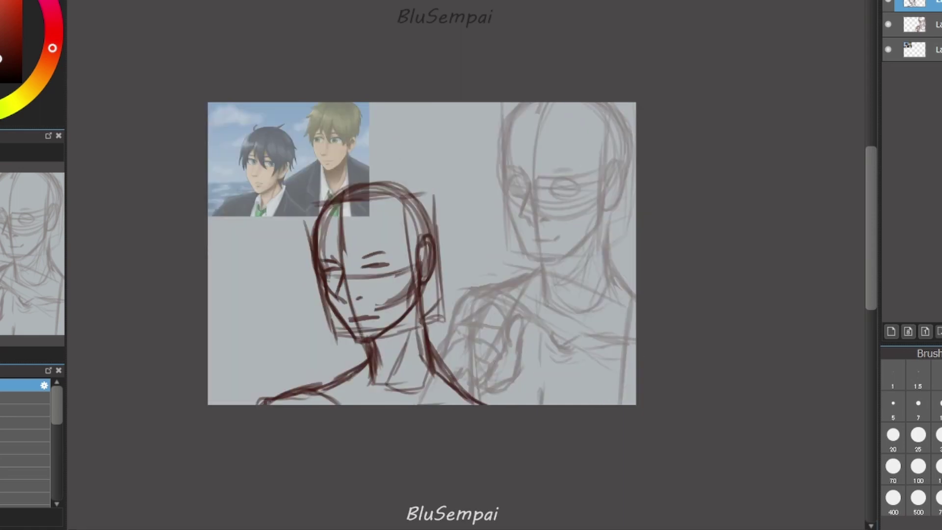
Hide the second figure's sketch and, on a new layer, draw the first figure's clean skull, cheek and jaw outline.
key(Delete)
scroll(681, 215, up, 2)
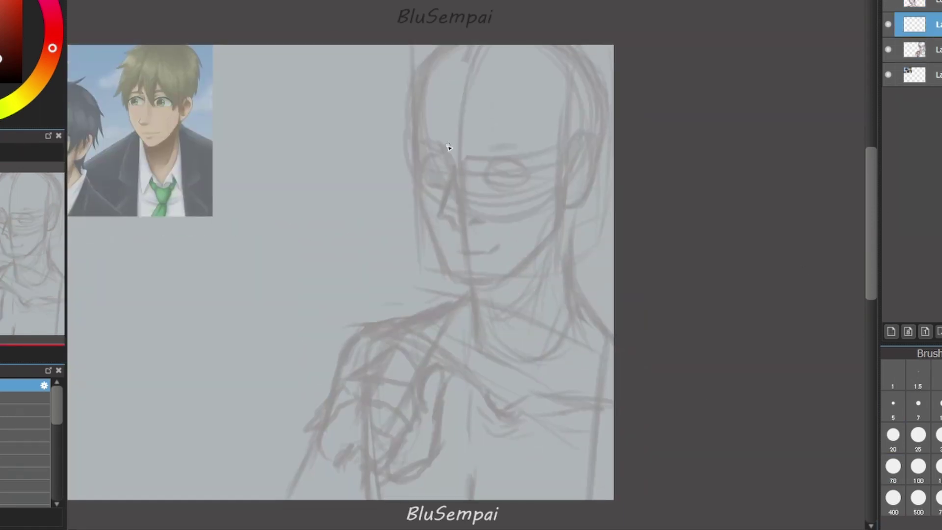
mouse_move(432, 73)
mouse_down()
mouse_move(418, 143)
mouse_move(432, 197)
mouse_up()
drag(459, 47, 446, 259)
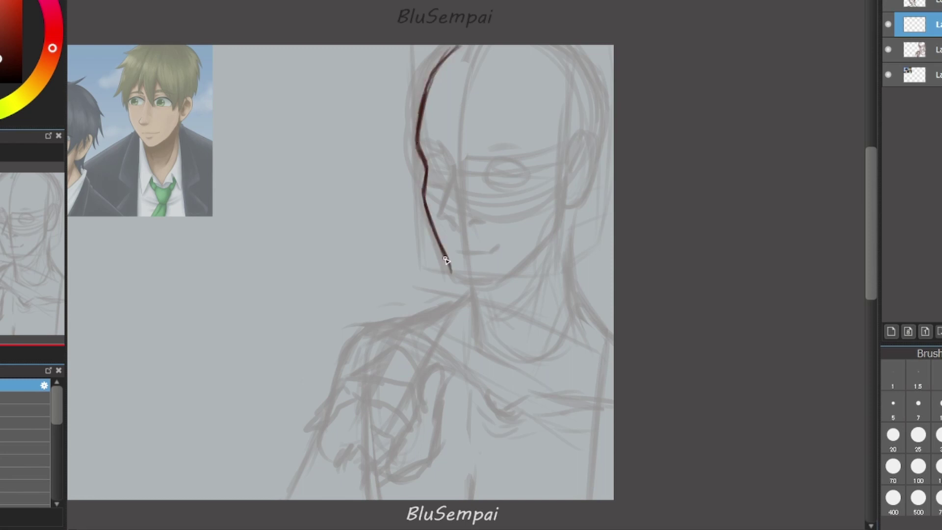
key(h)
drag(378, 46, 331, 130)
key(h)
drag(469, 46, 417, 135)
mouse_move(449, 265)
mouse_down()
mouse_move(534, 263)
mouse_move(568, 199)
mouse_up()
Draw the back of the skull and the ear with its inner folds.
drag(572, 164, 579, 152)
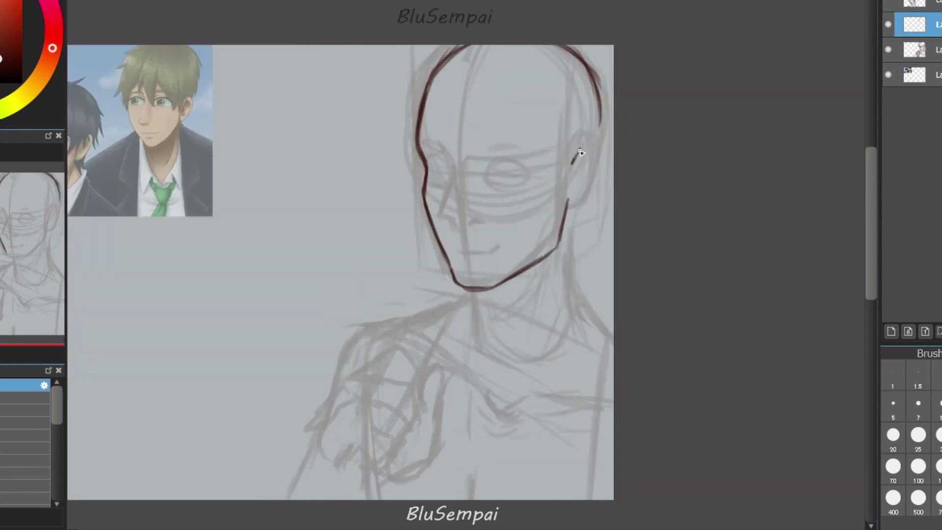
drag(595, 81, 601, 179)
mouse_move(568, 216)
mouse_down()
mouse_move(573, 165)
mouse_move(584, 186)
mouse_up()
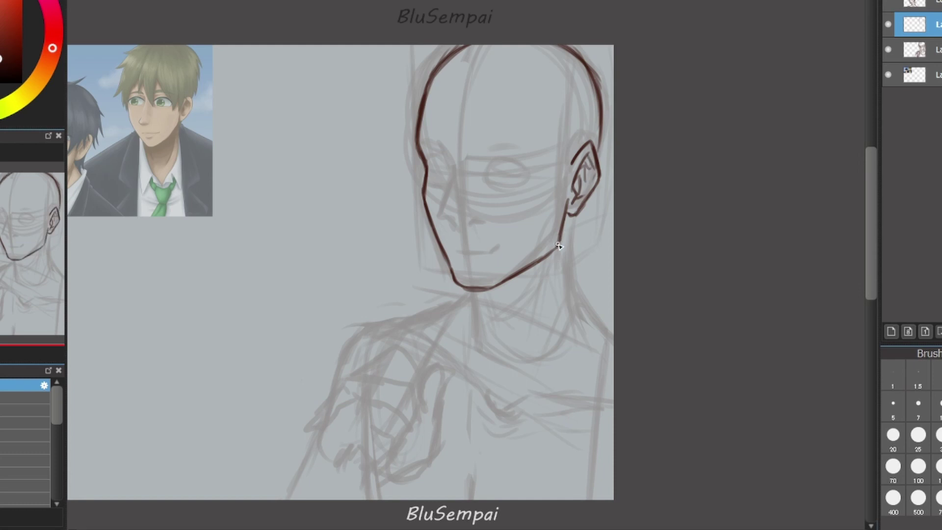
On a new layer, draw the brow bridge, nose, nostril, mouth line and lower lip mark.
scroll(501, 305, up, 5)
key(ctrl+shift+n)
drag(374, 145, 397, 175)
mouse_move(396, 199)
mouse_down()
mouse_move(368, 263)
mouse_move(385, 287)
mouse_up()
drag(407, 279, 425, 282)
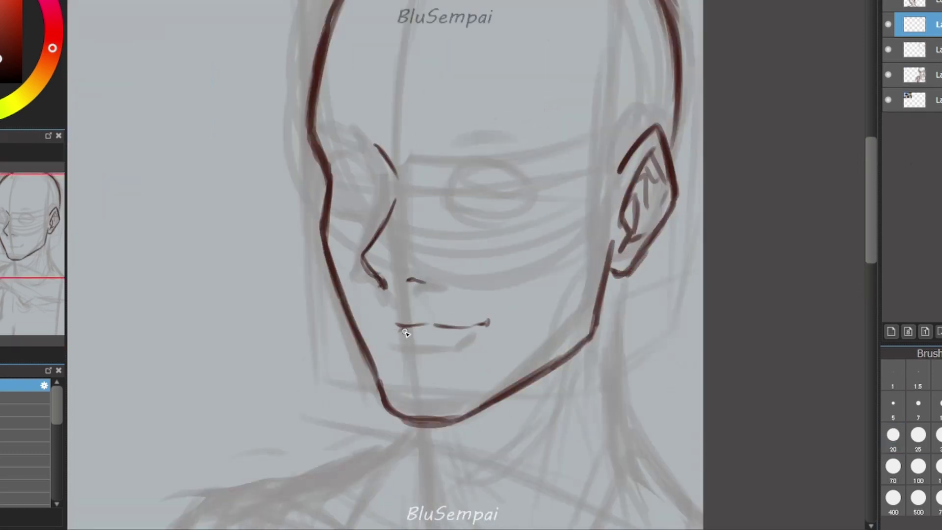
drag(404, 350, 418, 352)
On a new layer, draw the upper lash line, eyelid crease and lower lid of the eye nearer the ear.
key(ctrl+shift+n)
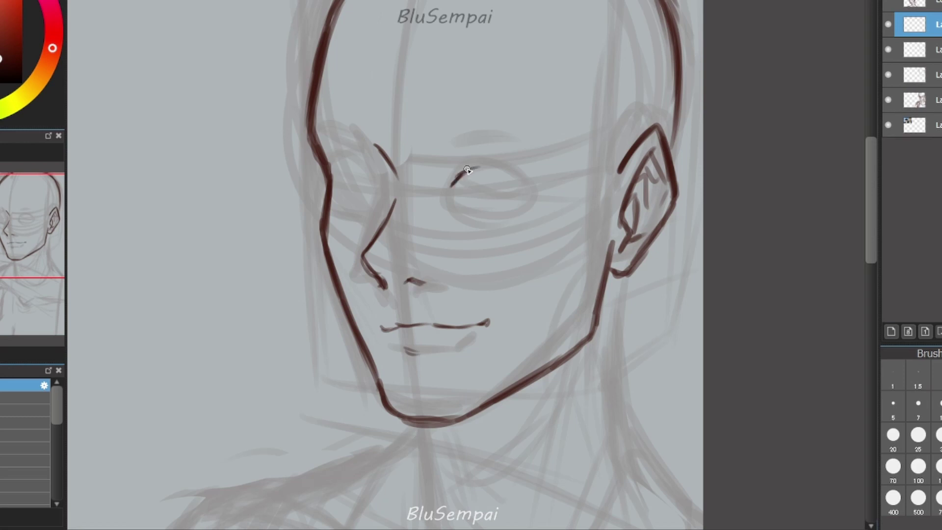
key(h)
drag(399, 189, 487, 179)
key(h)
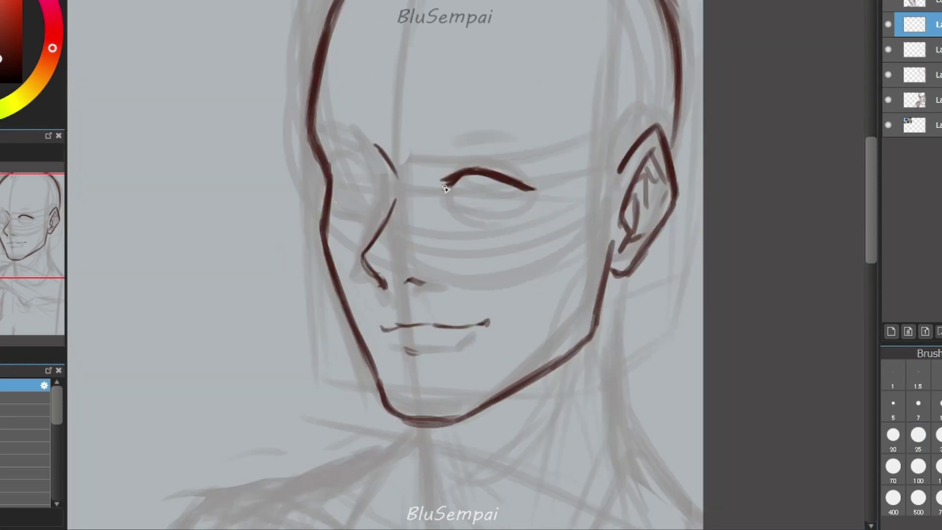
key(h)
drag(480, 158, 415, 177)
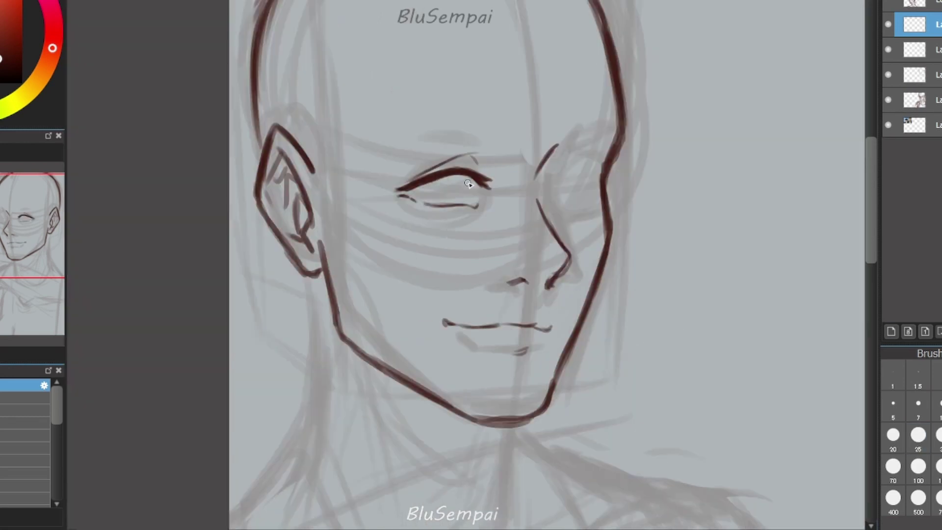
key(h)
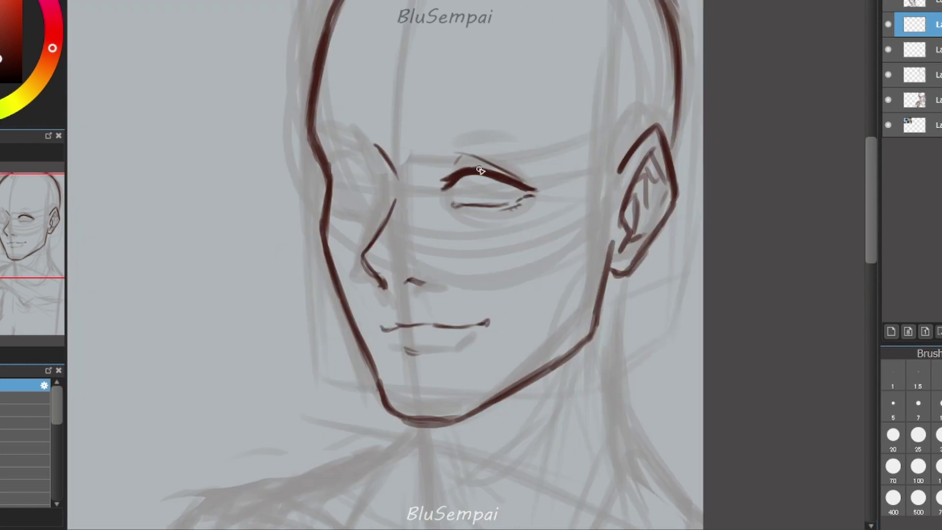
Draw the upper lash line and lower lid of the eye at the far side of the face.
key(h)
key(h)
key(h)
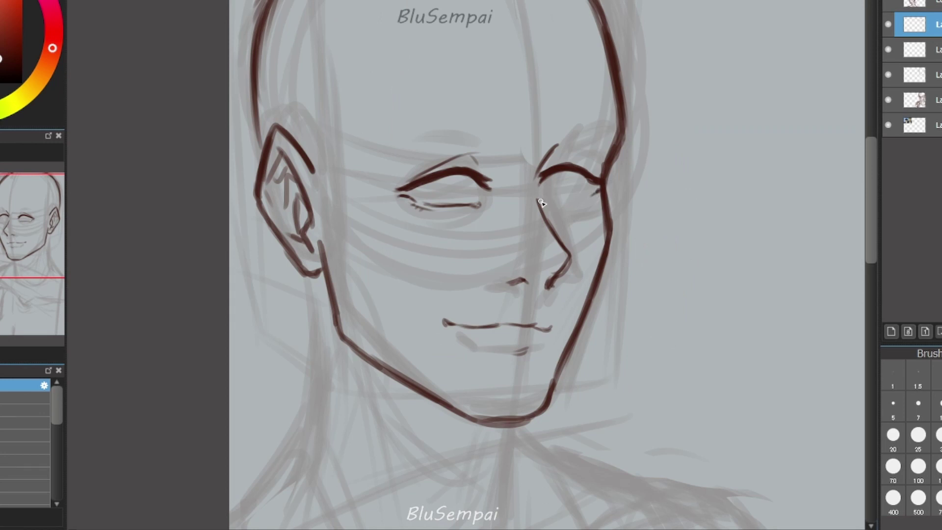
scroll(542, 205, right, 3)
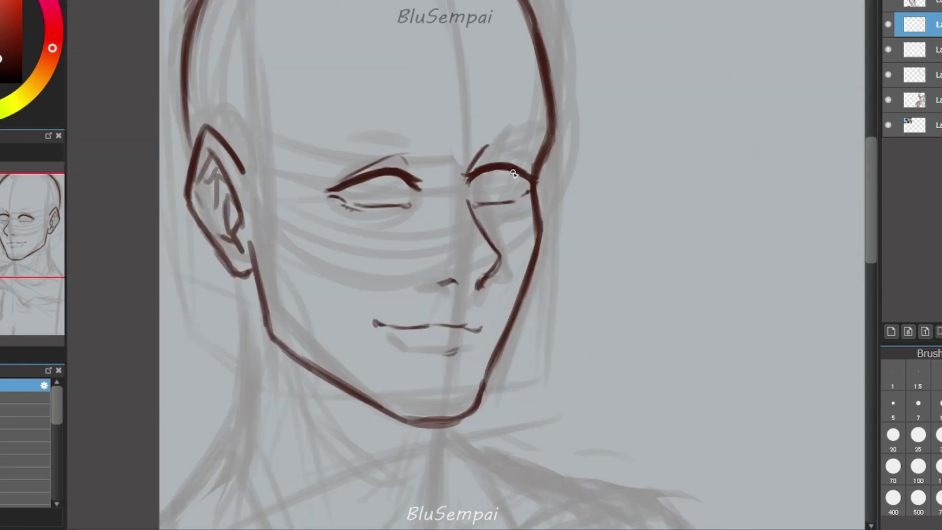
Undo the far eye's last stroke, reshape its upper lash line and add the eyelid crease.
key(h)
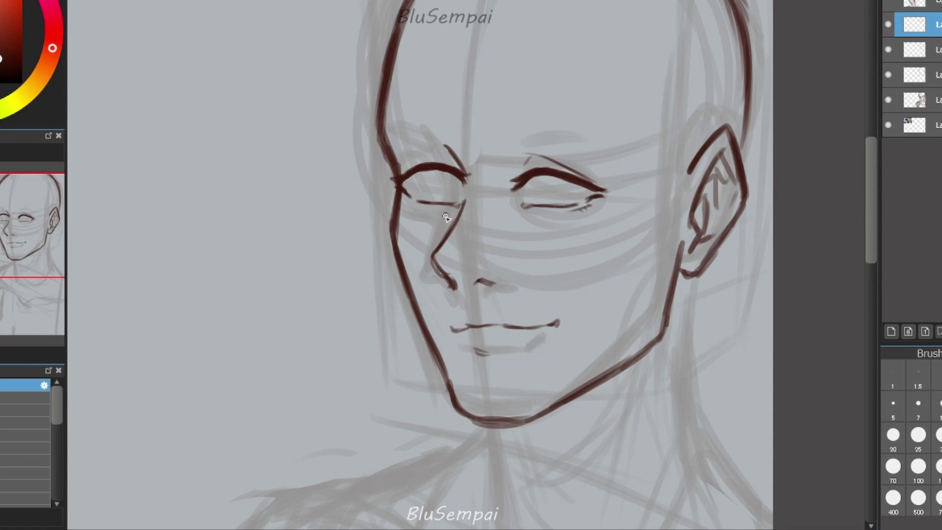
key(ctrl+z)
mouse_move(459, 182)
mouse_down()
mouse_move(402, 183)
mouse_move(446, 168)
mouse_up()
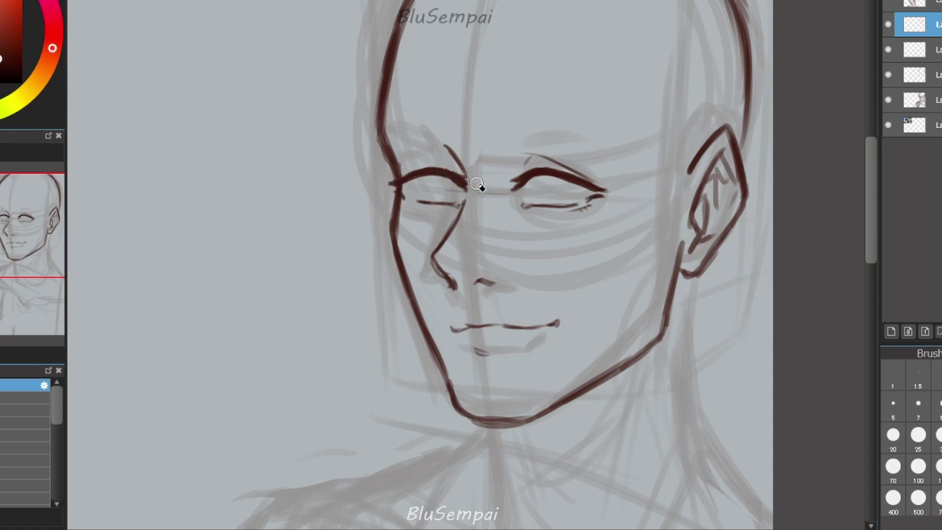
key(h)
key(h)
mouse_move(454, 165)
mouse_down()
mouse_move(427, 160)
mouse_move(402, 173)
mouse_up()
key(h)
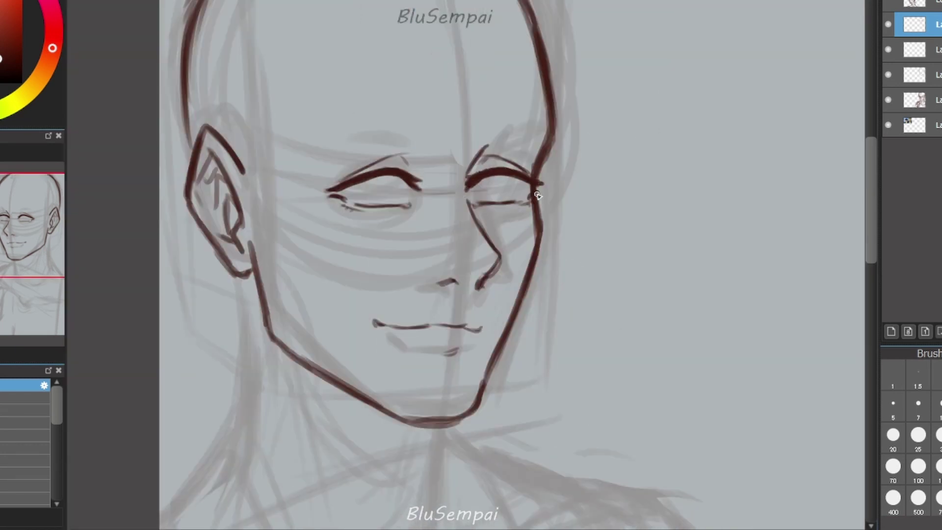
Draw both arched eyebrows and add the irises and pupils to the eyes.
drag(313, 173, 412, 127)
mouse_move(486, 152)
mouse_down()
mouse_move(537, 157)
mouse_move(527, 147)
mouse_move(537, 129)
mouse_up()
key(h)
drag(606, 276, 512, 277)
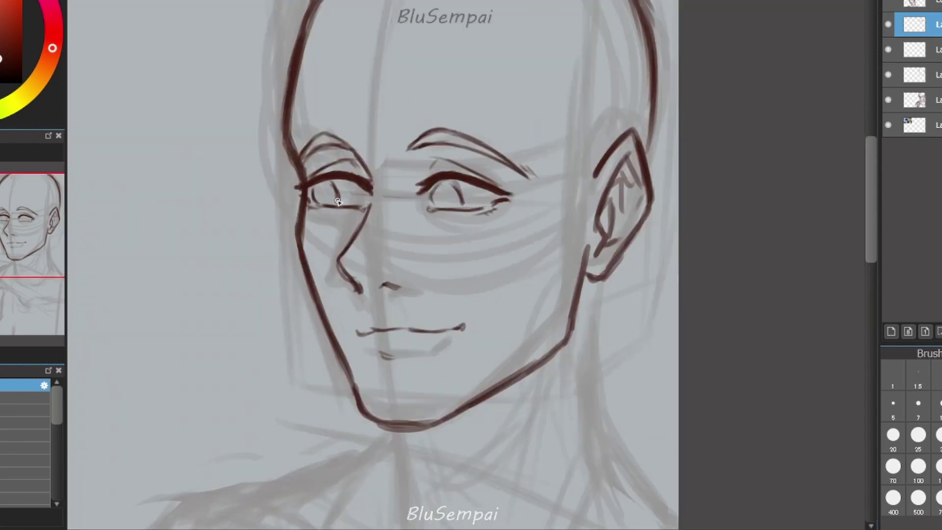
scroll(511, 267, down, 2)
key(h)
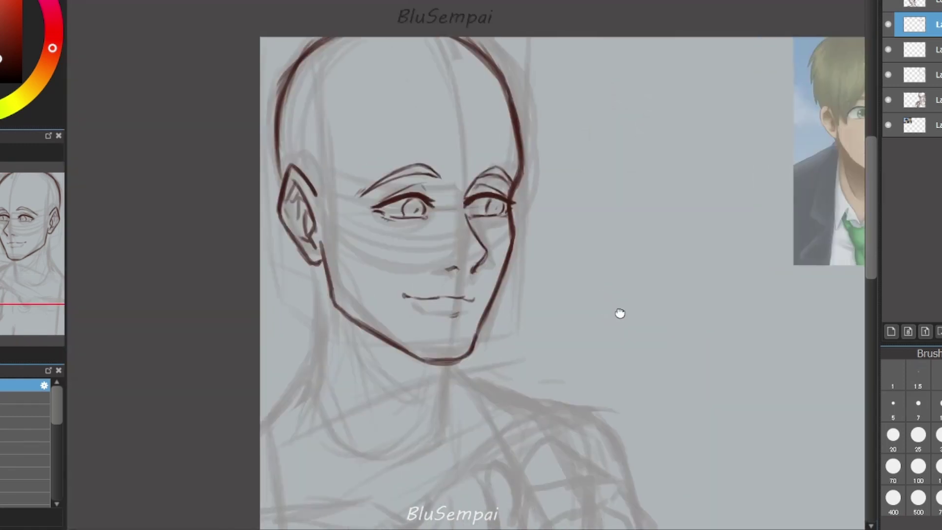
scroll(526, 191, up, 2)
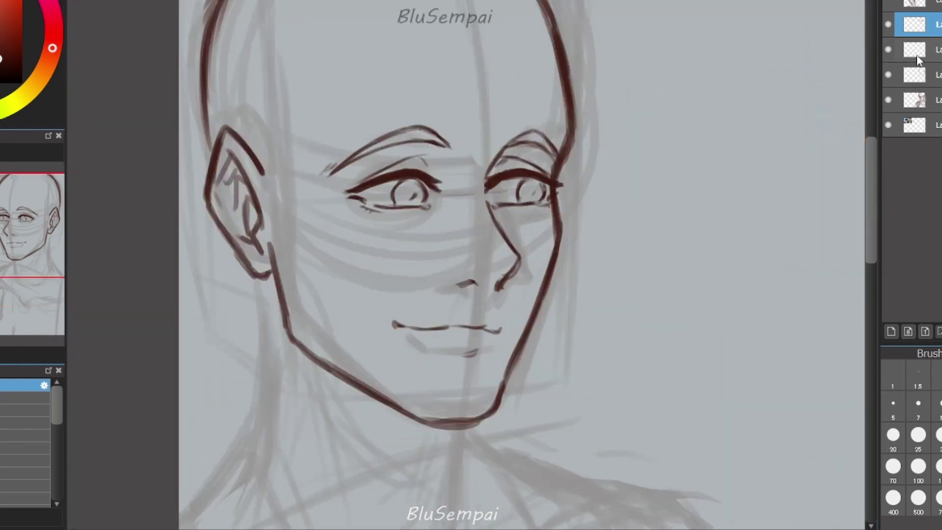
On the nose and mouth layer, erase the nose and redraw its bridge, tip and nostril.
click(916, 52)
key(h)
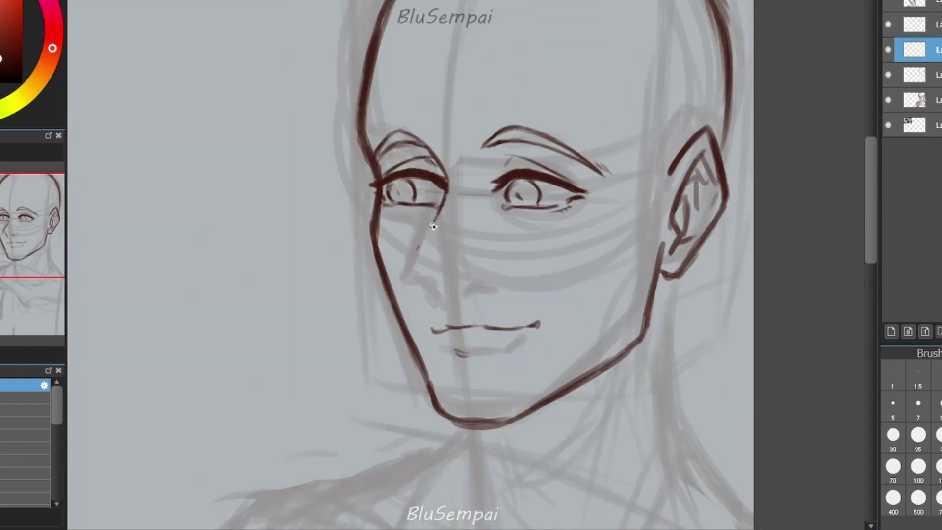
drag(417, 251, 436, 284)
drag(450, 195, 471, 244)
drag(455, 285, 475, 277)
mouse_move(445, 196)
mouse_down()
mouse_move(432, 288)
mouse_move(470, 243)
mouse_up()
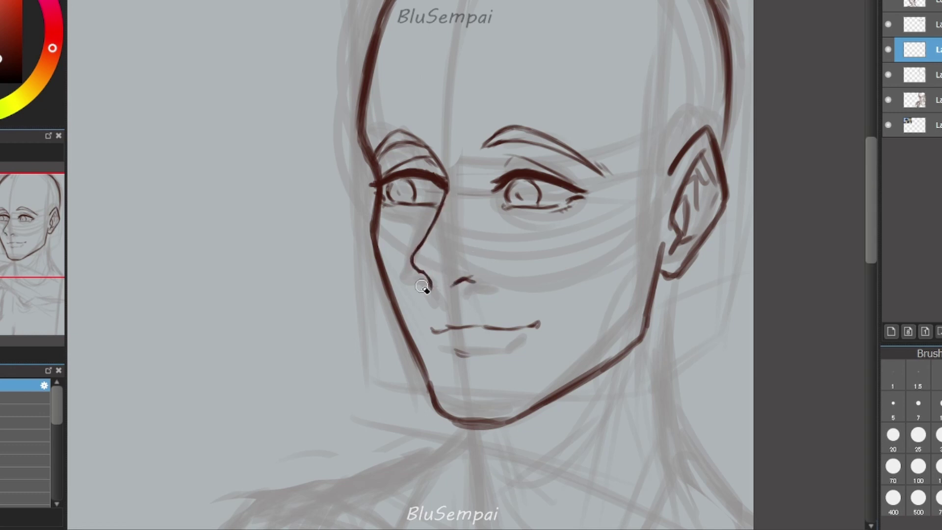
Undo the latest nose strokes and redraw the bridge, nose tip and nostril.
key(ctrl+z)
key(ctrl+z)
drag(447, 180, 433, 289)
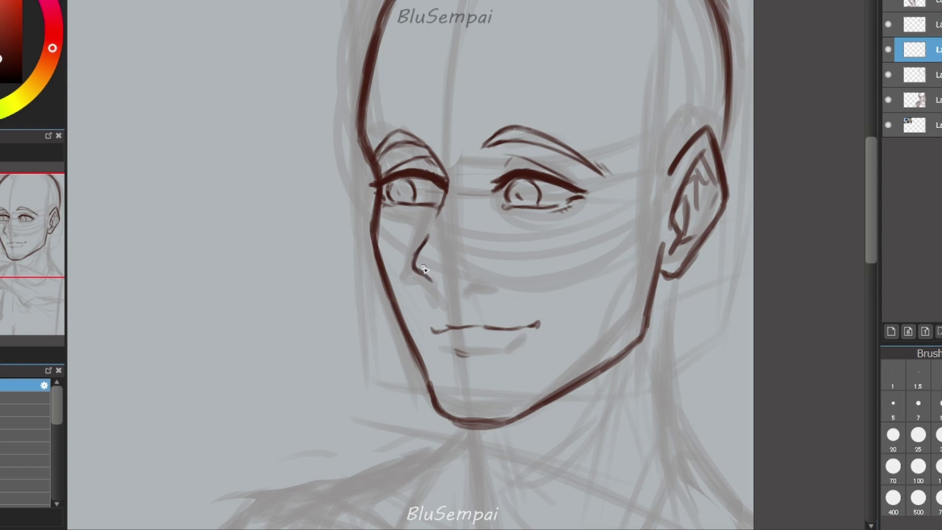
key(ctrl+z)
drag(444, 193, 432, 230)
key(h)
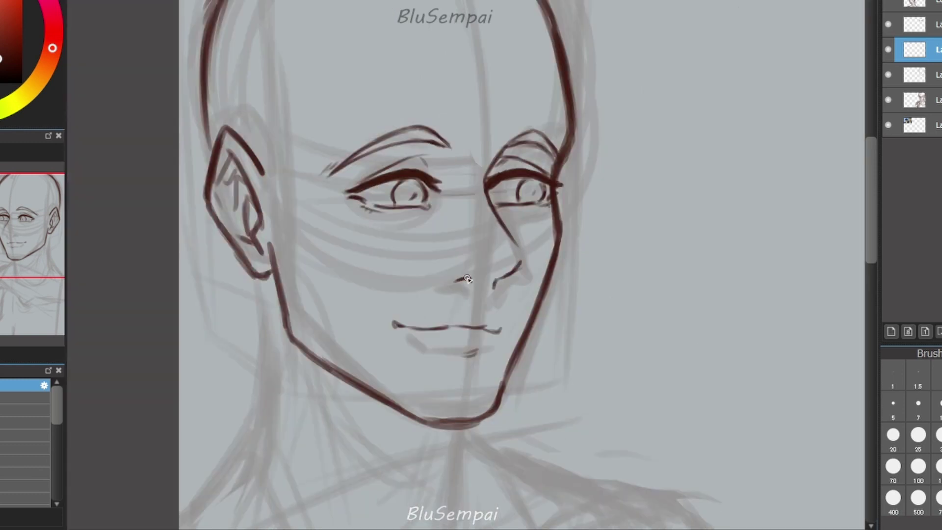
key(h)
Add a new layer and fade the face outline.
scroll(512, 315, down, 3)
scroll(542, 312, up, 2)
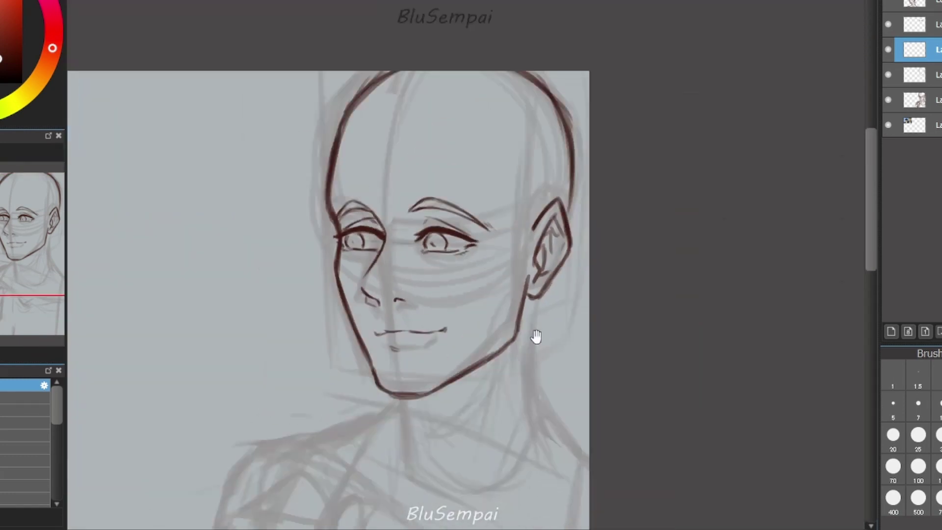
click(891, 331)
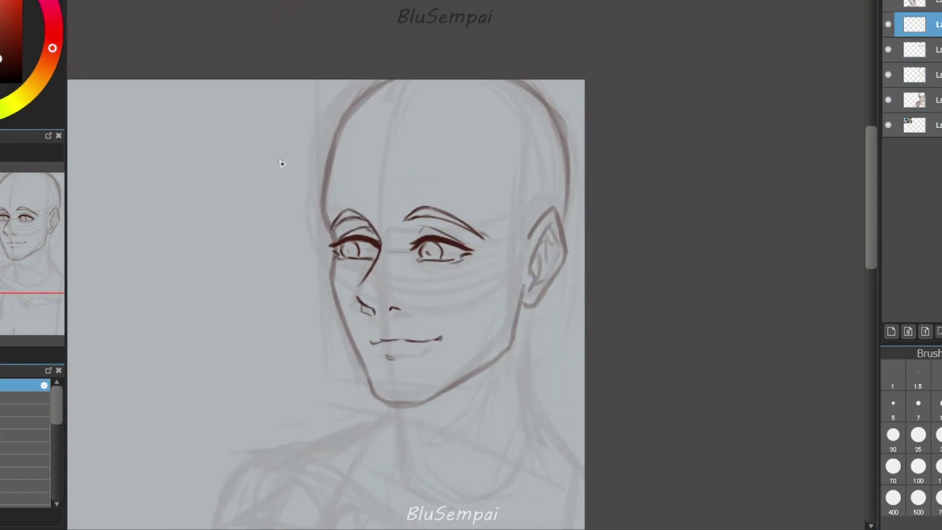
Sketch the parted fringe from the crown, with pointed strands falling over the forehead, eyebrows and nose bridge.
scroll(569, 335, up, 2)
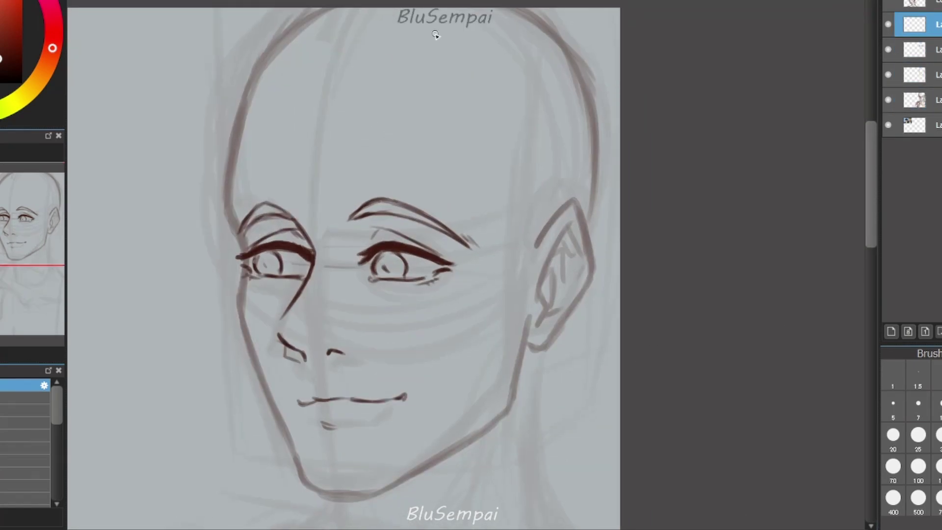
mouse_move(437, 29)
mouse_down()
mouse_move(219, 67)
mouse_move(285, 219)
mouse_up()
drag(314, 142, 279, 317)
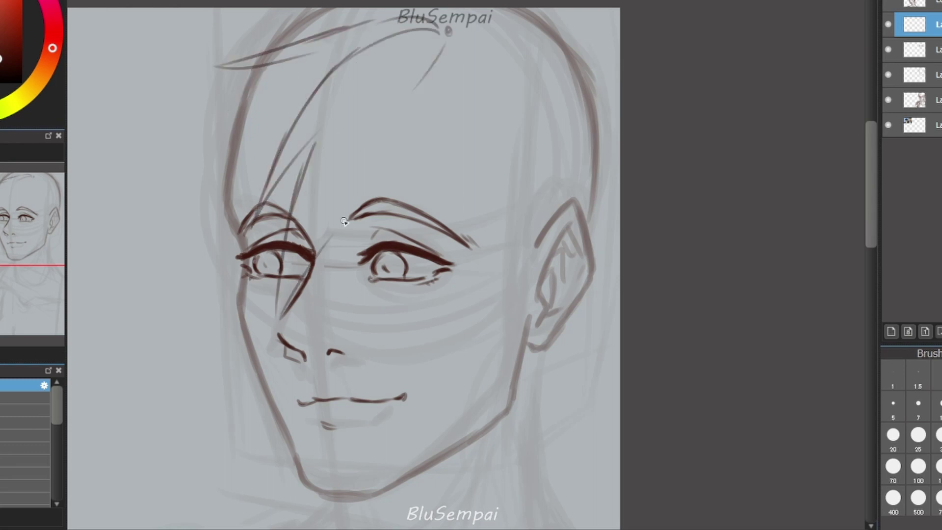
drag(458, 37, 423, 231)
drag(438, 150, 373, 246)
drag(365, 243, 321, 294)
drag(307, 69, 233, 175)
drag(365, 223, 302, 295)
drag(447, 25, 248, 233)
drag(308, 250, 269, 344)
drag(364, 235, 317, 308)
Sketch the hair strands on the ear side of the parting, reaching down past the temple and over the ear.
mouse_move(442, 118)
mouse_down()
mouse_move(421, 190)
mouse_move(485, 196)
mouse_up()
drag(464, 30, 553, 141)
drag(510, 98, 565, 165)
drag(459, 135, 507, 275)
drag(519, 218, 494, 343)
drag(549, 206, 501, 367)
drag(559, 182, 548, 277)
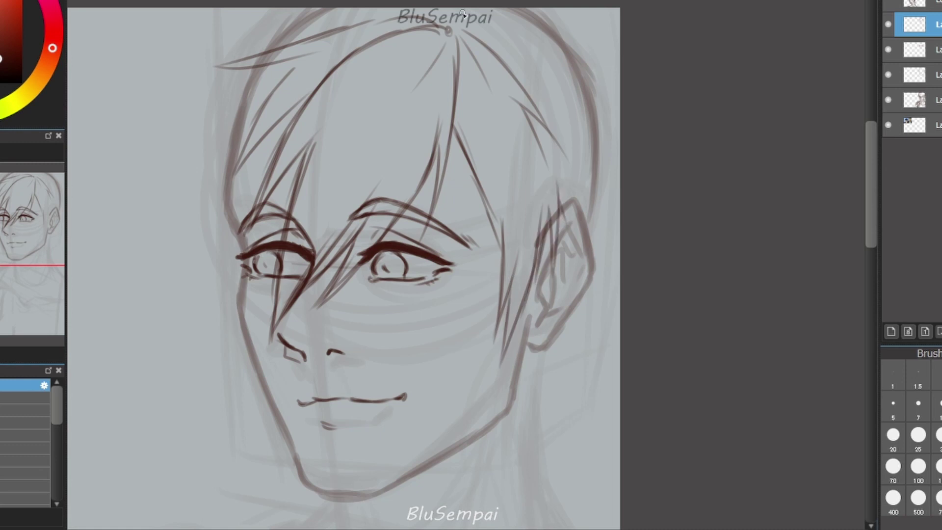
Add spiky outer strands over the crown and down the far side of the head beside the cheek.
drag(461, 11, 583, 142)
drag(274, 9, 212, 24)
drag(231, 78, 166, 173)
drag(221, 98, 192, 283)
drag(224, 189, 202, 290)
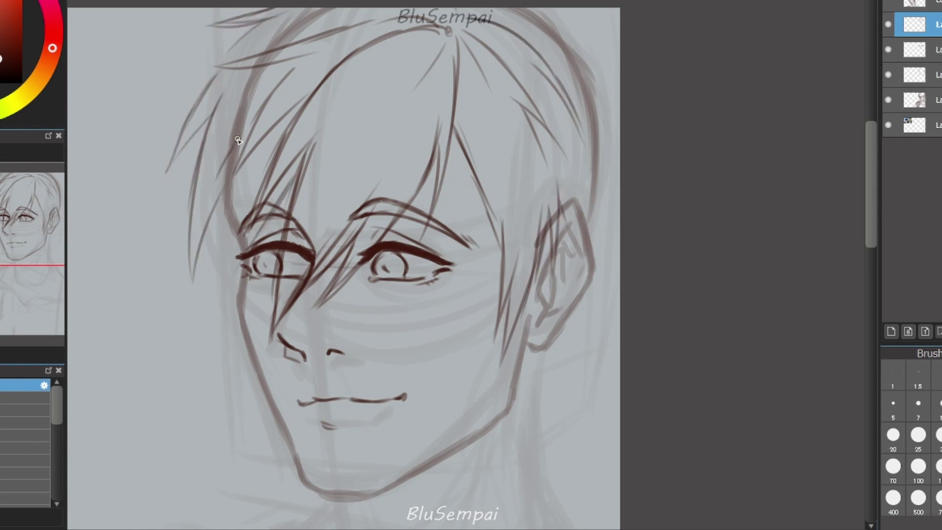
drag(236, 140, 216, 358)
mouse_move(241, 253)
mouse_down()
mouse_move(218, 325)
mouse_move(260, 382)
mouse_up()
Sketch the hair at the canvas's right edge and the short strands behind the ear and at the nape.
drag(570, 8, 617, 40)
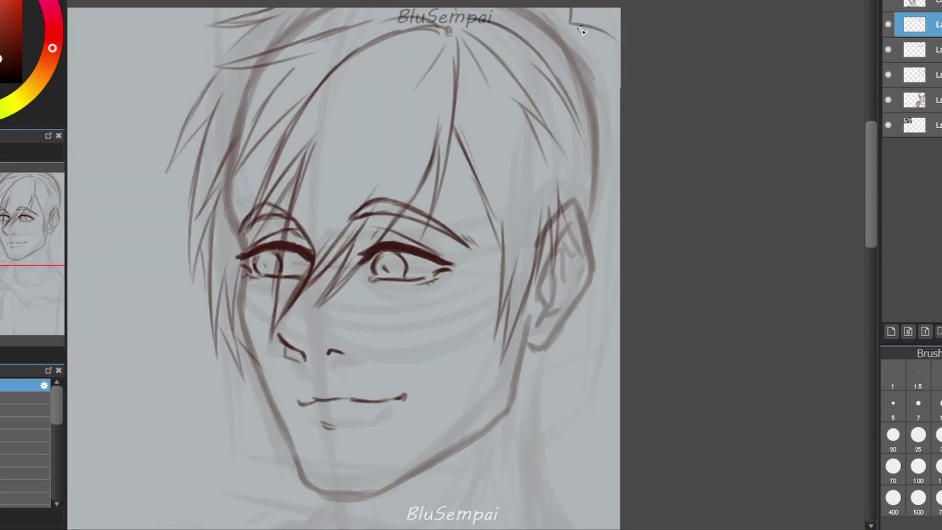
drag(518, 404, 555, 468)
drag(620, 243, 553, 408)
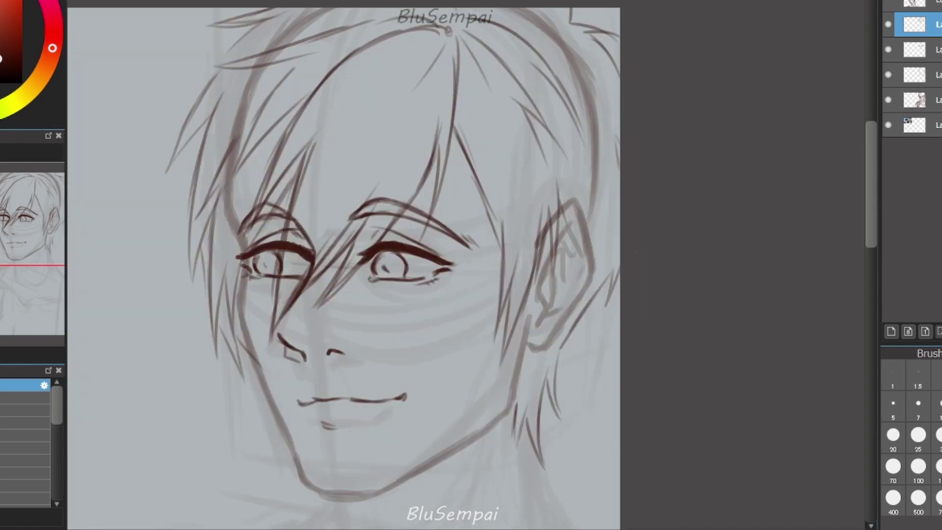
Strengthen the fringe strands over the forehead and eyes with darker strokes.
drag(491, 246, 528, 265)
drag(474, 44, 268, 81)
drag(349, 75, 238, 220)
drag(371, 123, 324, 246)
drag(331, 282, 307, 366)
drag(398, 235, 354, 324)
drag(490, 120, 456, 268)
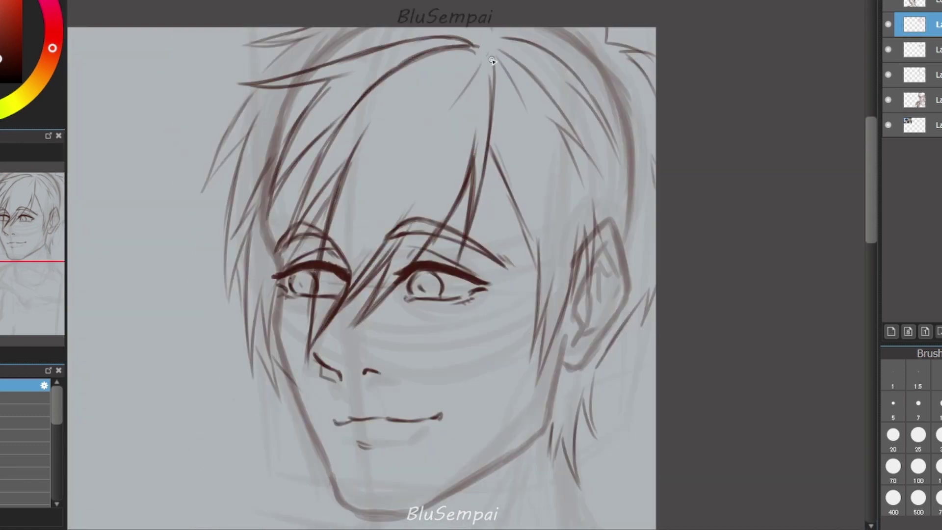
drag(492, 63, 486, 141)
Darken the outer strands on the far side of the head and the tufts at the top of the hair.
drag(261, 86, 201, 199)
drag(288, 218, 248, 382)
drag(247, 240, 280, 400)
drag(307, 30, 241, 42)
drag(604, 30, 655, 54)
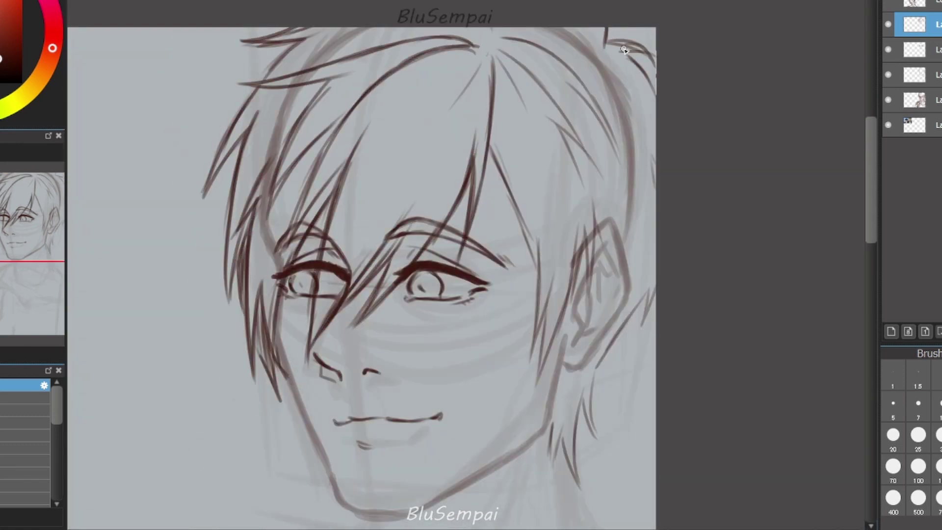
Darken the strands along the temple, crown and ear, and define the pointed tufts at the nape.
drag(489, 148, 532, 253)
drag(555, 181, 530, 380)
drag(595, 199, 537, 395)
mouse_move(501, 47)
mouse_down()
mouse_move(589, 179)
mouse_move(623, 163)
mouse_up()
drag(550, 118, 600, 174)
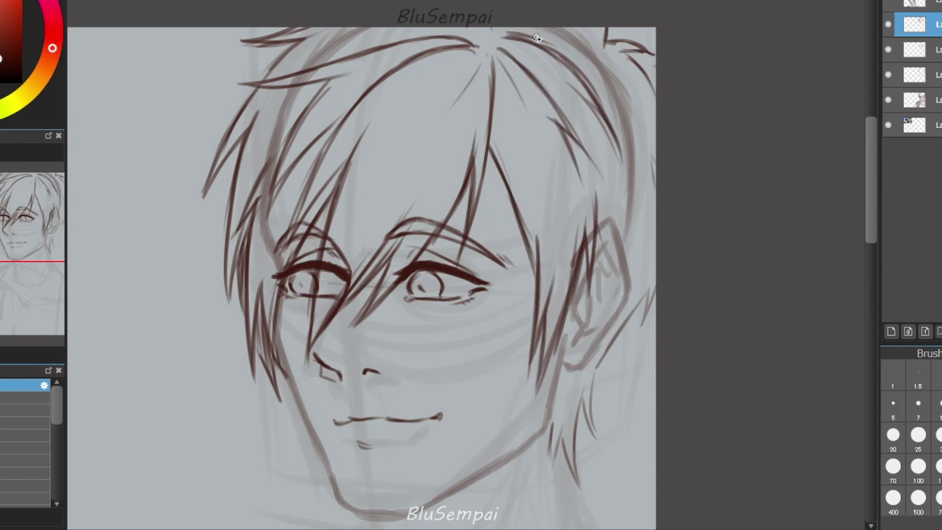
drag(657, 289, 594, 374)
drag(654, 307, 602, 441)
drag(586, 390, 581, 485)
Restore the face outline and ear to full strength and reselect the hair layer.
scroll(162, 322, down, 3)
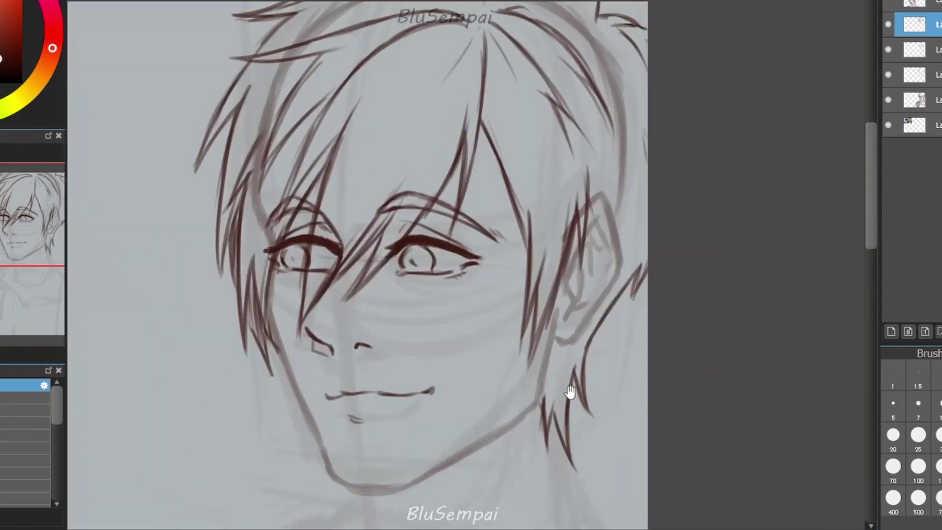
drag(570, 391, 351, 112)
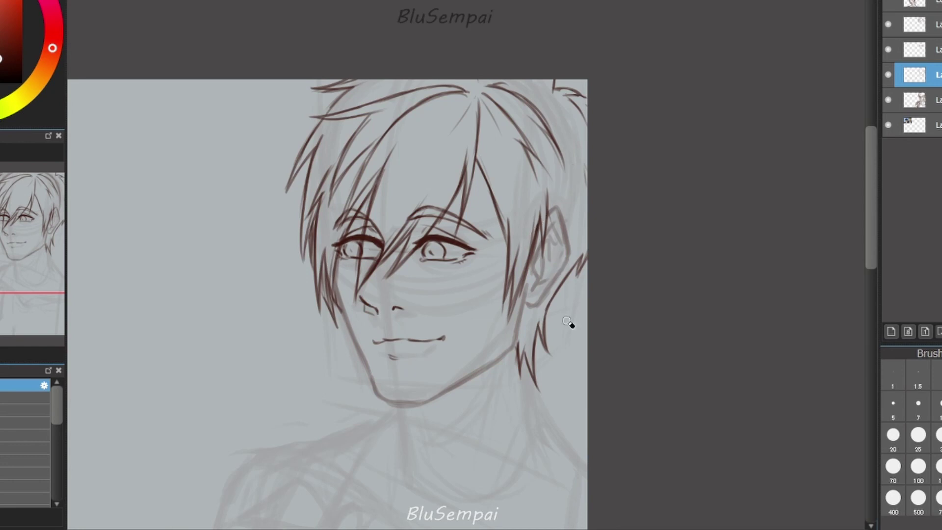
click(923, 49)
click(922, 25)
scroll(506, 353, down, 3)
scroll(506, 353, up, 2)
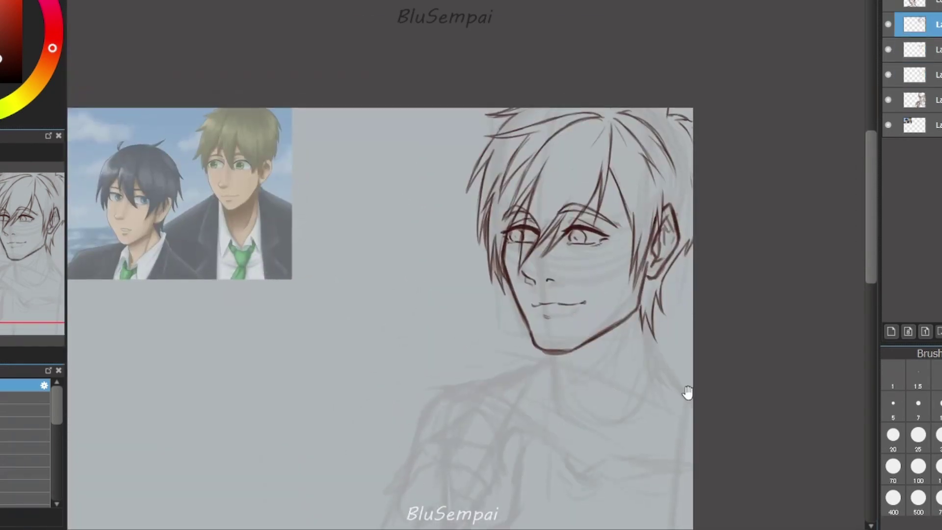
Add a new layer and draw the neck lines and the open shirt collar below the chin.
mouse_move(687, 393)
mouse_down()
mouse_move(697, 368)
mouse_move(671, 326)
mouse_up()
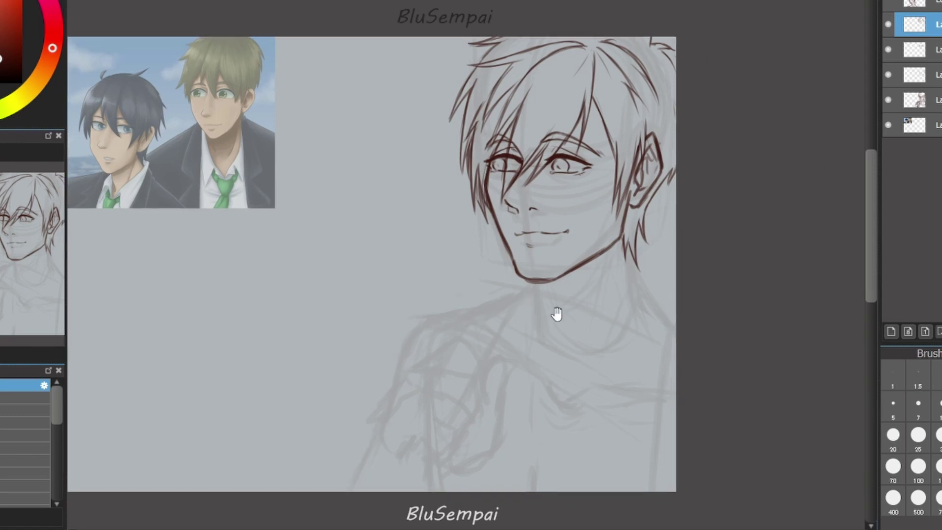
scroll(557, 316, up, 2)
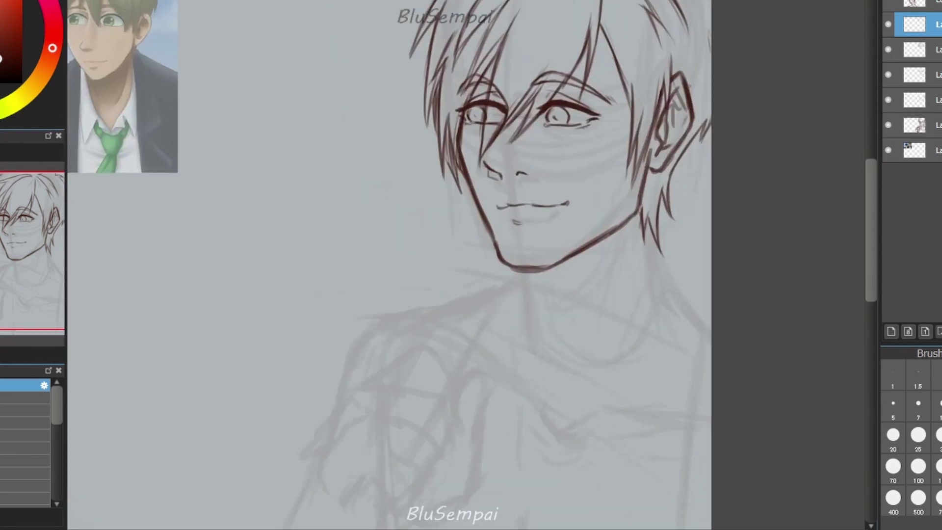
drag(595, 304, 492, 229)
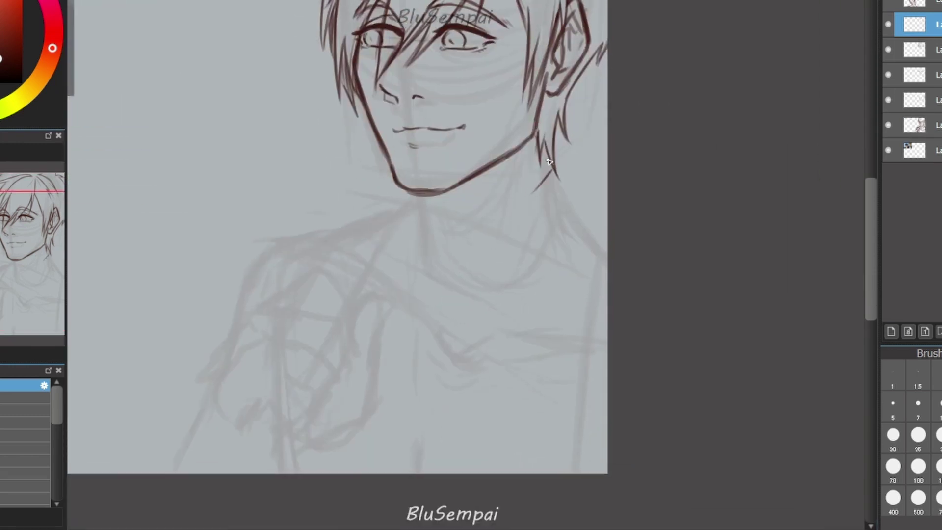
mouse_move(558, 180)
mouse_down()
mouse_move(471, 248)
mouse_move(430, 201)
mouse_up()
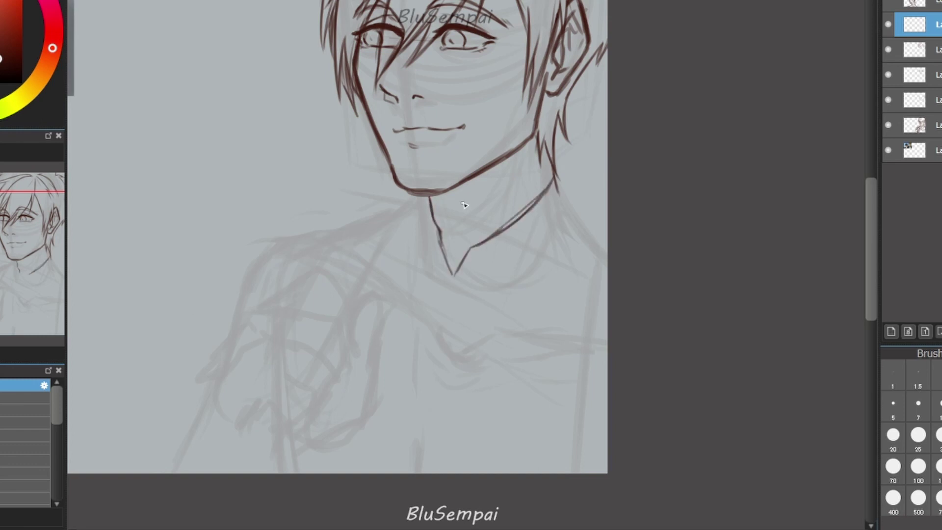
drag(523, 160, 506, 219)
mouse_move(422, 200)
mouse_down()
mouse_move(434, 254)
mouse_move(410, 302)
mouse_move(432, 239)
mouse_move(474, 297)
mouse_up()
drag(475, 308, 486, 322)
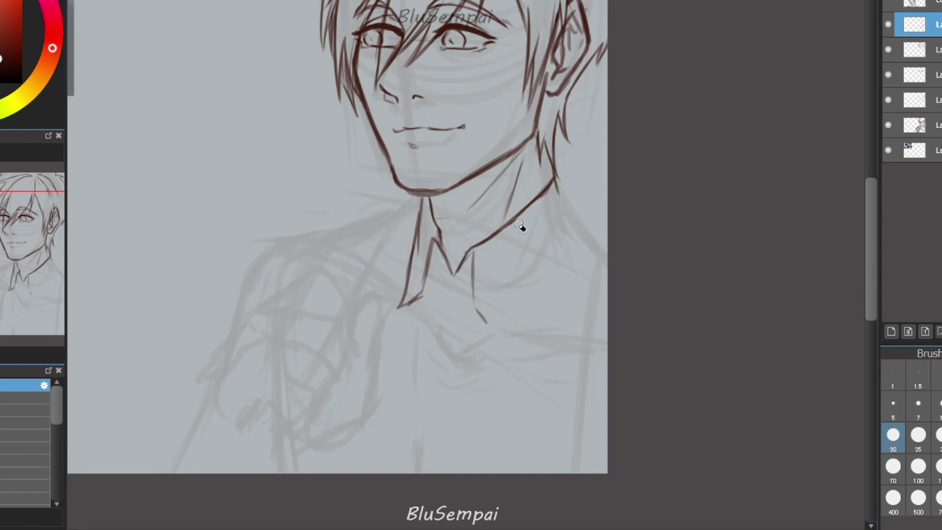
Draw the jacket's front opening edges, the shoulder at the canvas's right edge and the near lapel's notch.
drag(559, 214, 532, 324)
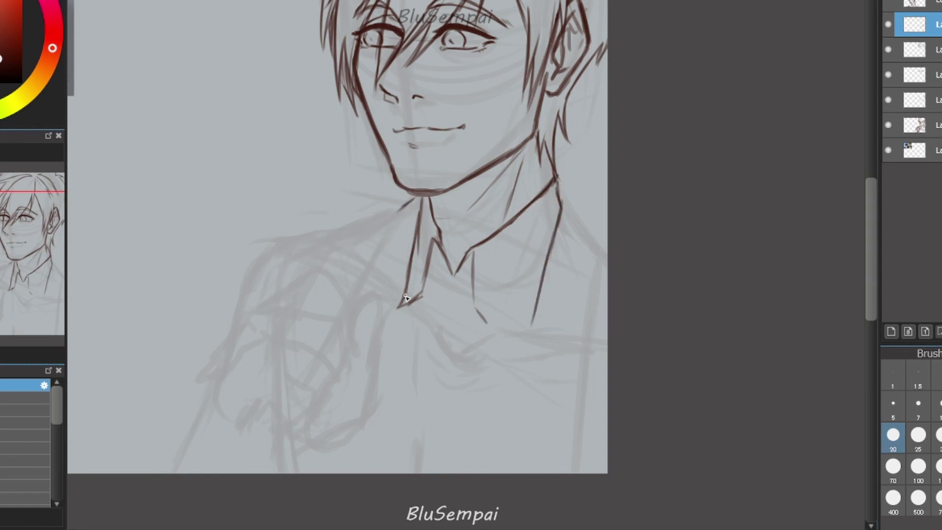
mouse_move(406, 297)
mouse_down()
mouse_move(385, 319)
mouse_move(368, 474)
mouse_up()
drag(510, 474, 540, 265)
drag(608, 255, 567, 197)
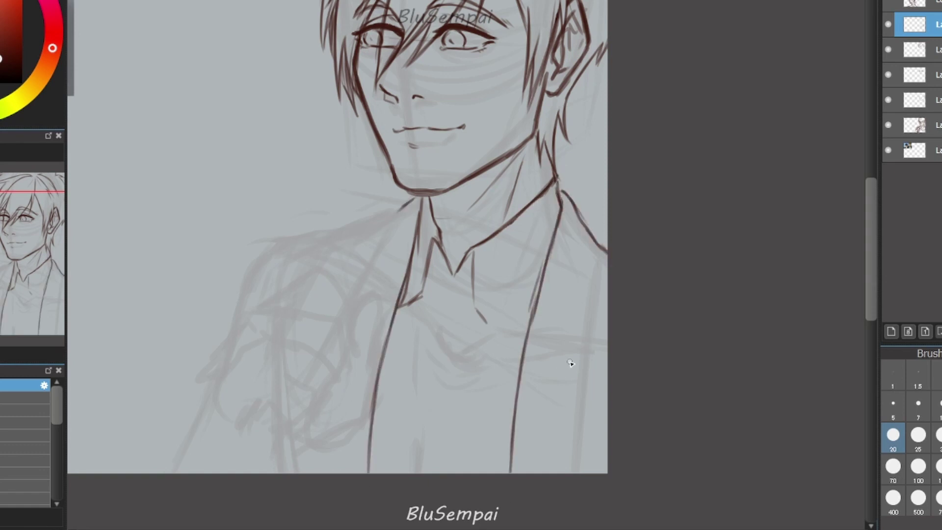
drag(602, 239, 607, 333)
drag(529, 391, 580, 382)
drag(605, 285, 574, 196)
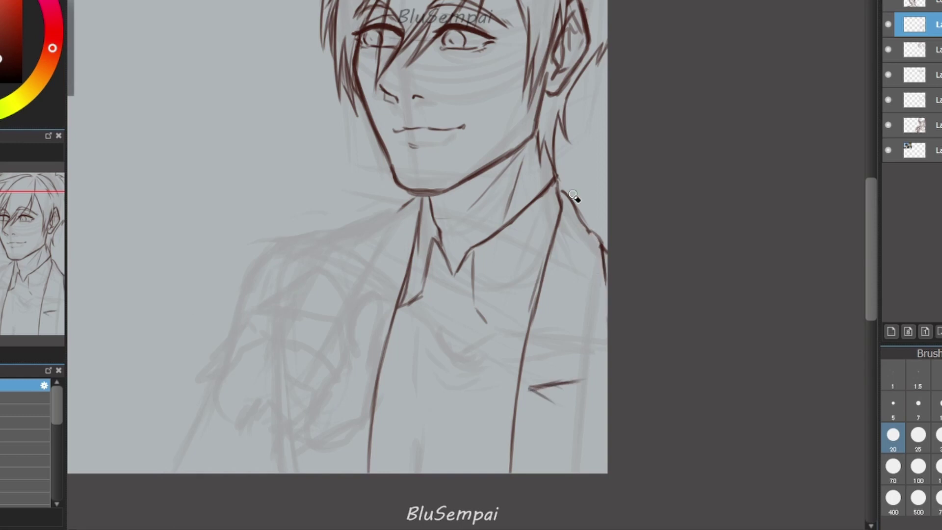
Draw the far jacket lapel and redraw the near shirt collar's pointed tip, darkening the jacket's front edge.
mouse_move(415, 199)
mouse_down()
mouse_move(321, 327)
mouse_move(372, 375)
mouse_up()
drag(363, 222, 415, 197)
drag(474, 309, 501, 331)
drag(554, 231, 499, 333)
key(ctrl+z)
drag(473, 257, 505, 344)
drag(554, 230, 511, 472)
drag(373, 372, 310, 472)
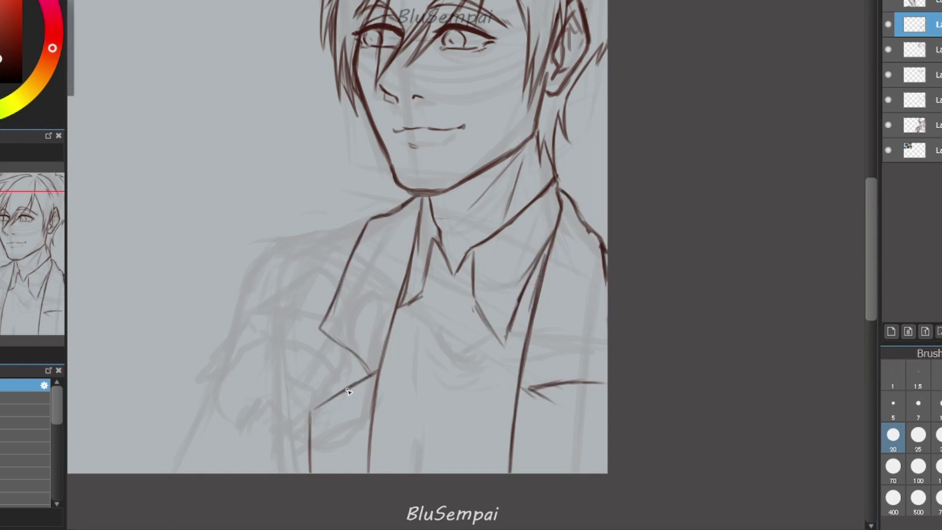
Curve the near lapel down from its notch and refine the far lapel and its inner edge at the neck.
drag(529, 389, 599, 445)
mouse_move(367, 226)
mouse_down()
mouse_move(317, 330)
mouse_move(355, 362)
mouse_up()
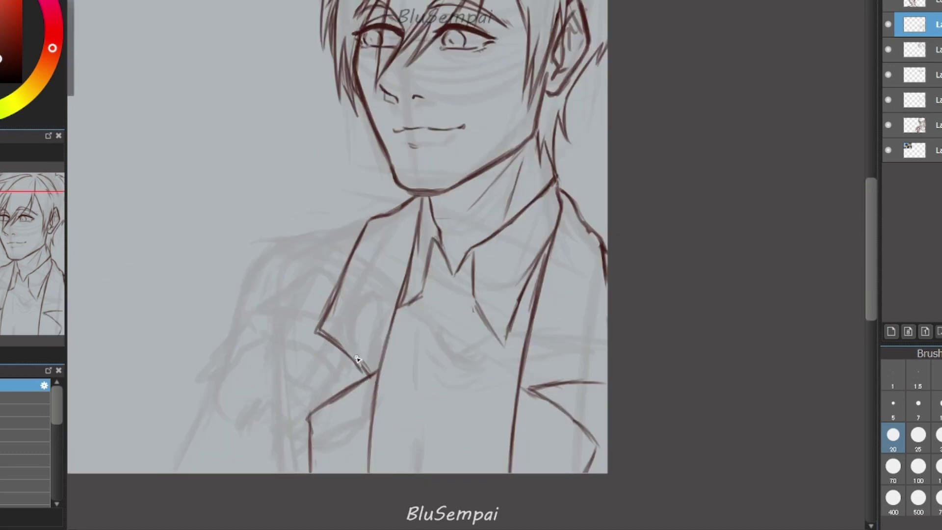
key(ctrl+z)
drag(417, 198, 400, 309)
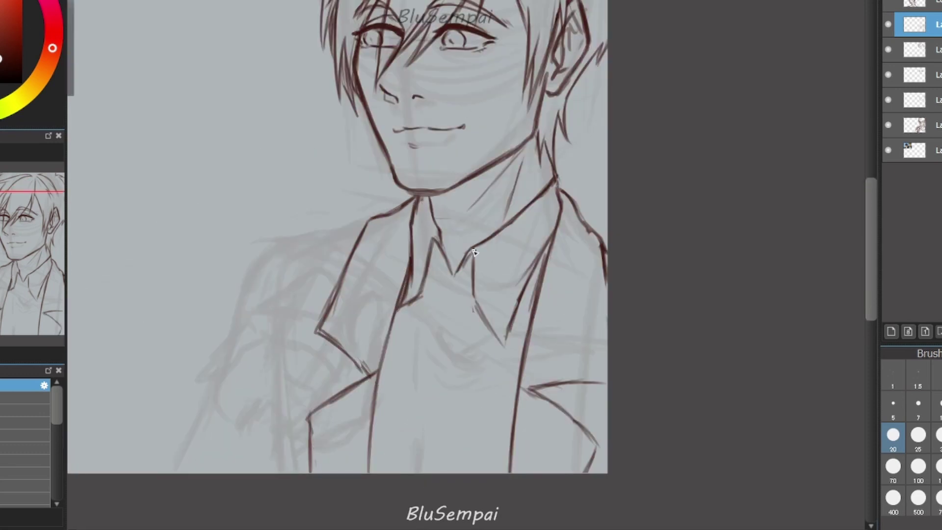
Refine the shirt collar tips and draw the tie knot between them with the start of the tie below.
mouse_move(412, 221)
mouse_down()
mouse_move(393, 324)
mouse_move(474, 306)
mouse_up()
mouse_move(425, 295)
mouse_down()
mouse_move(420, 352)
mouse_move(459, 361)
mouse_up()
mouse_move(474, 309)
mouse_down()
mouse_move(459, 356)
mouse_move(406, 416)
mouse_up()
drag(421, 354, 398, 431)
drag(432, 349, 456, 350)
drag(455, 359, 461, 378)
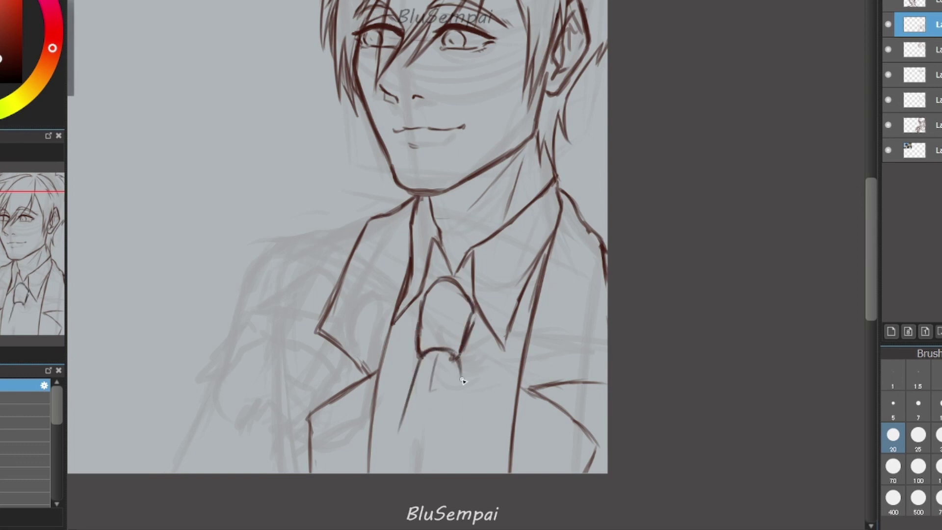
Extend both edges of the tie to the canvas bottom and add short fold lines beside the knot.
drag(421, 354, 391, 472)
drag(459, 362, 471, 471)
drag(480, 320, 466, 339)
drag(393, 328, 416, 352)
drag(523, 340, 459, 361)
Draw the jacket's far shoulder, side seam and sleeve down to the canvas bottom.
scroll(464, 277, down, 3)
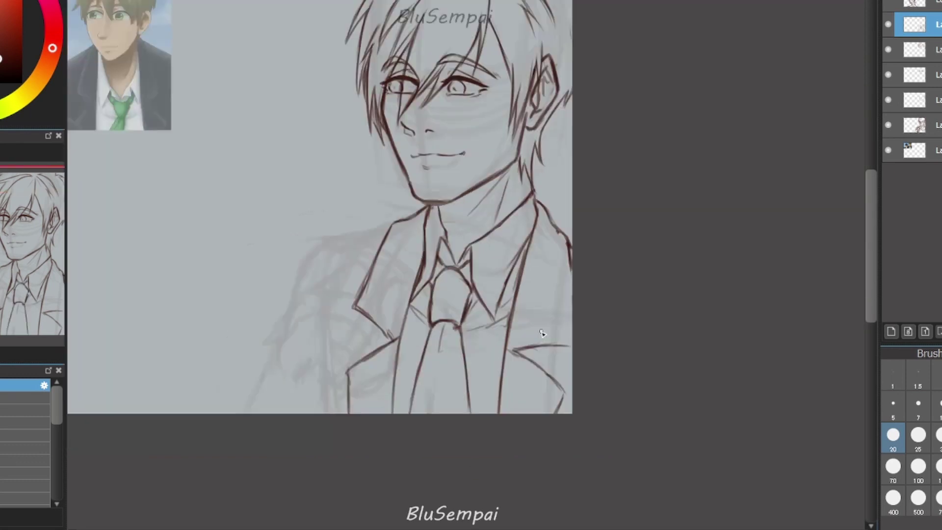
drag(543, 331, 668, 408)
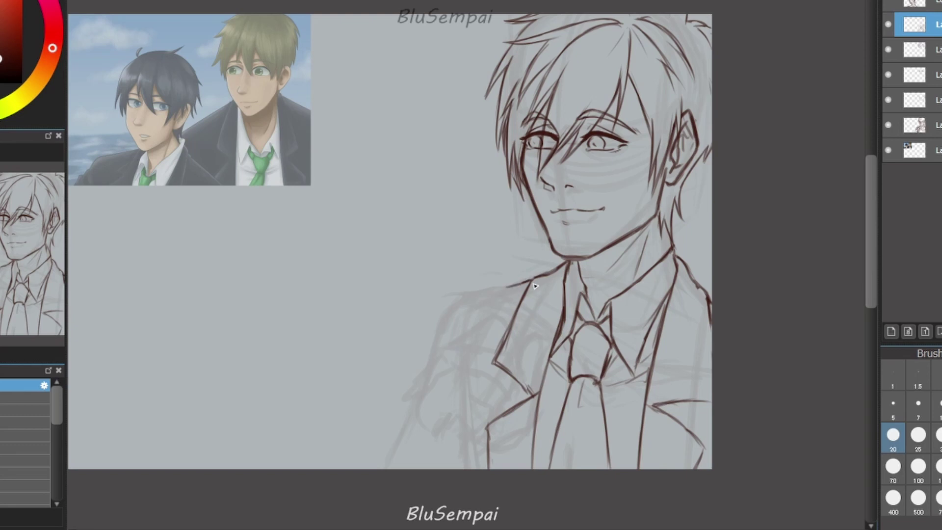
drag(439, 314, 447, 469)
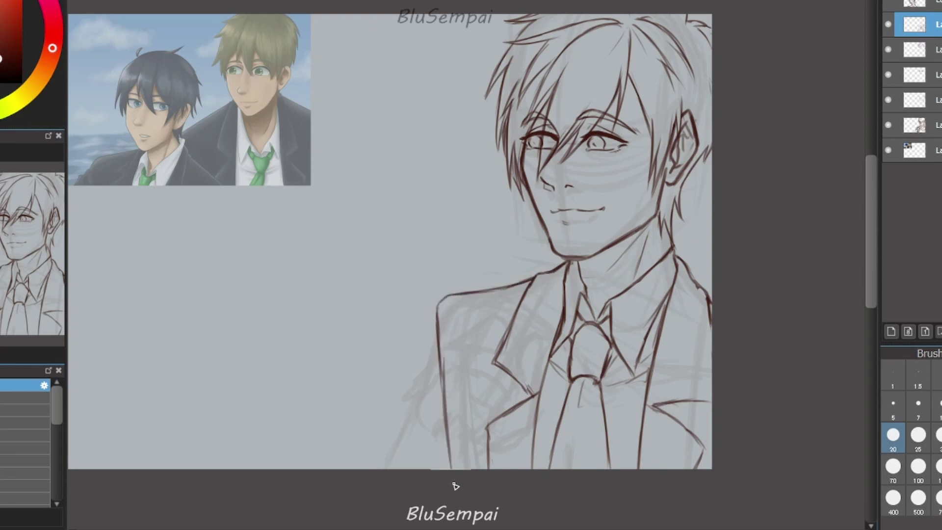
drag(442, 344, 447, 469)
drag(436, 311, 328, 468)
drag(439, 365, 433, 454)
drag(405, 377, 367, 427)
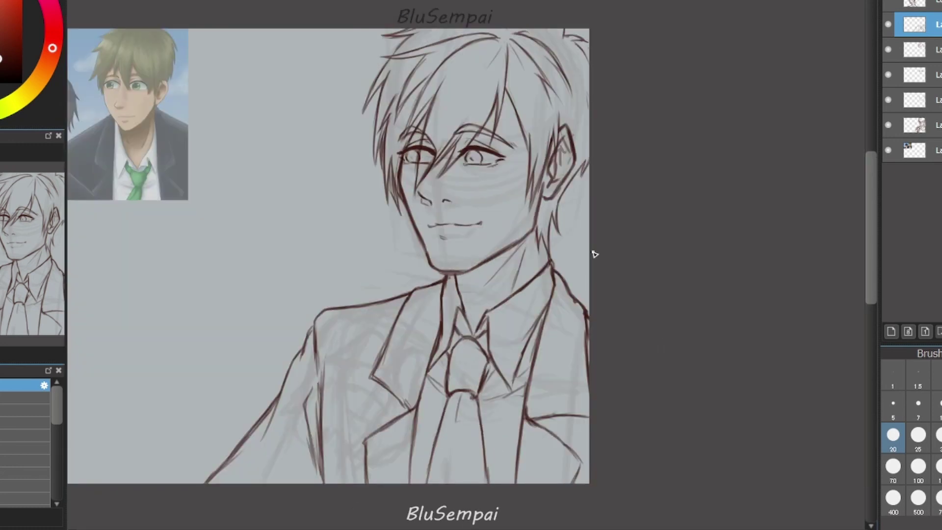
Mirror the canvas view to check the proportions and return it to its original orientation.
key(h)
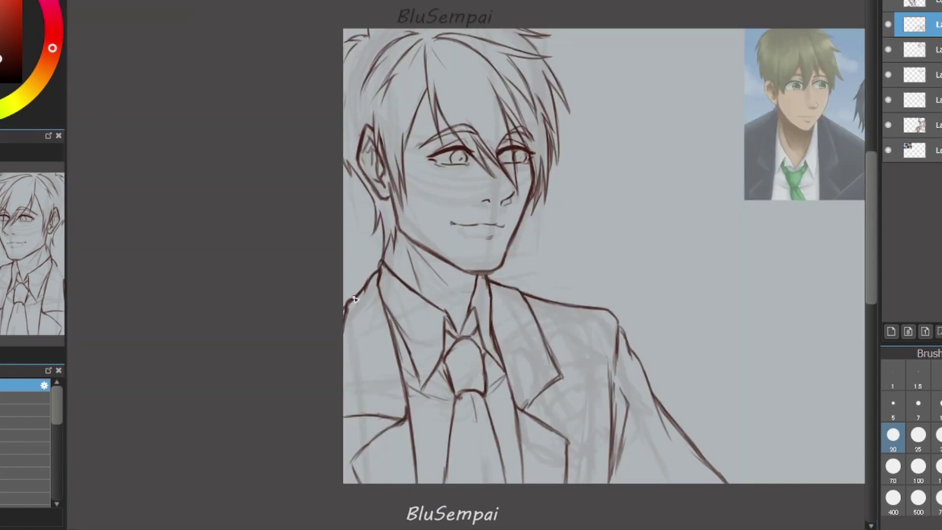
key(h)
drag(563, 316, 669, 240)
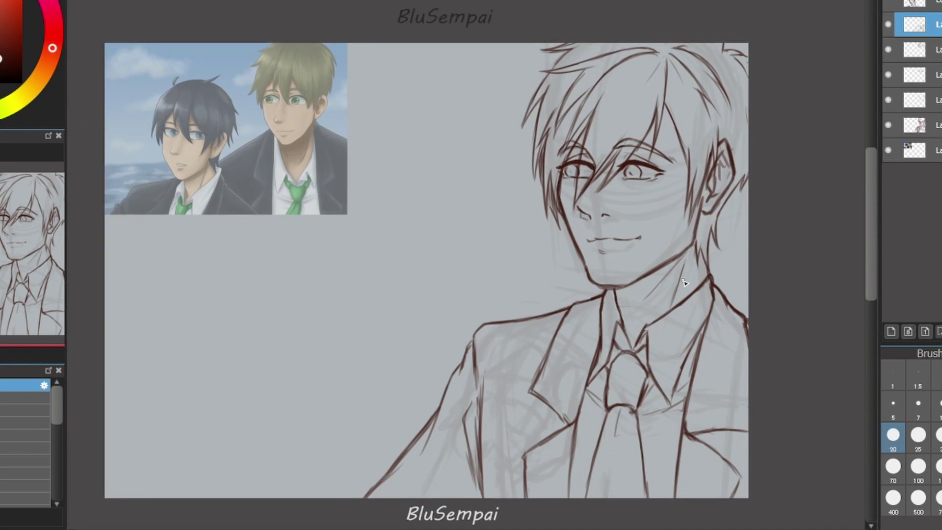
Select the hair layer and rework the fringe strands above the far eye.
key(ctrl+Down)
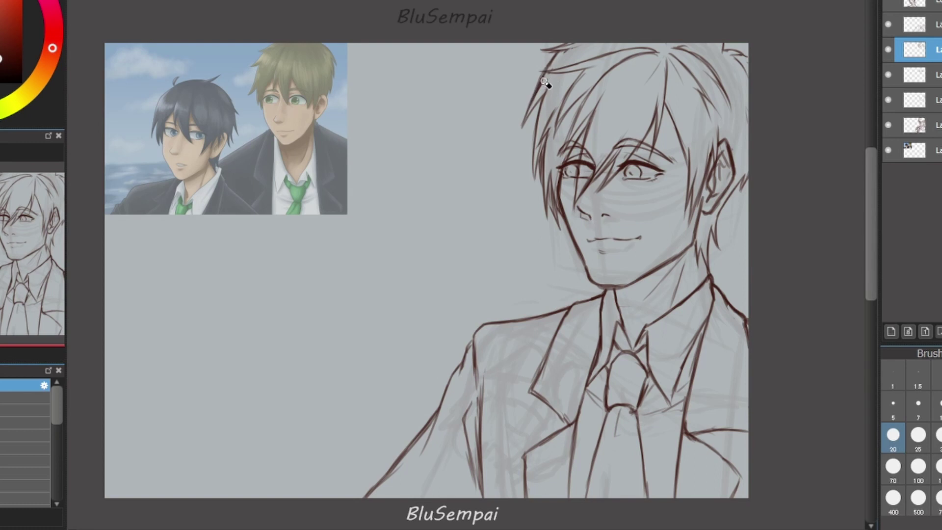
drag(589, 96, 564, 151)
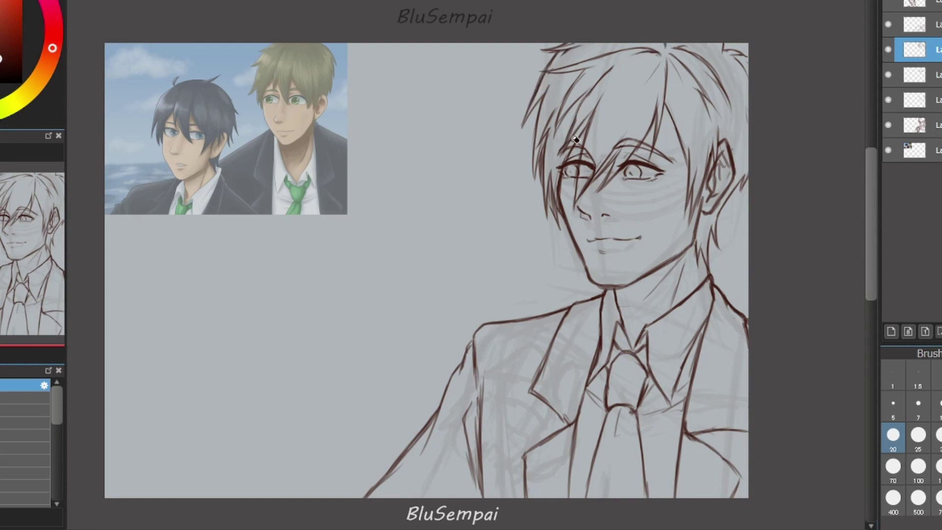
drag(604, 75, 584, 138)
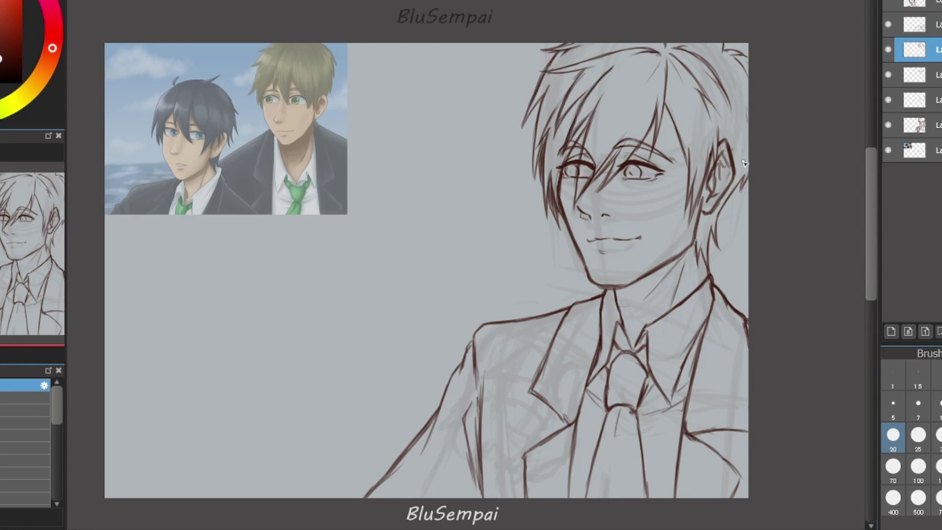
Select the mouth layer and tilt the mouth slightly with a transform.
key(ctrl+Down)
key(ctrl+Down)
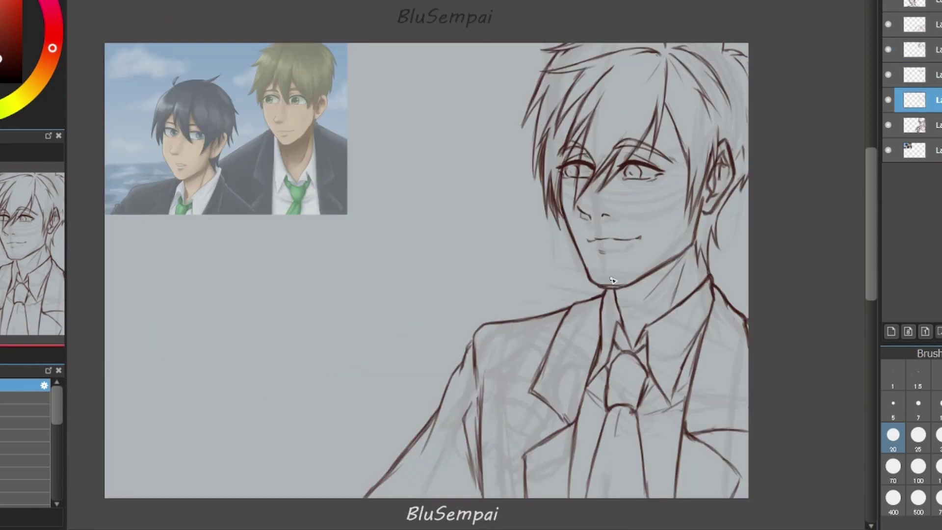
key(ctrl+t)
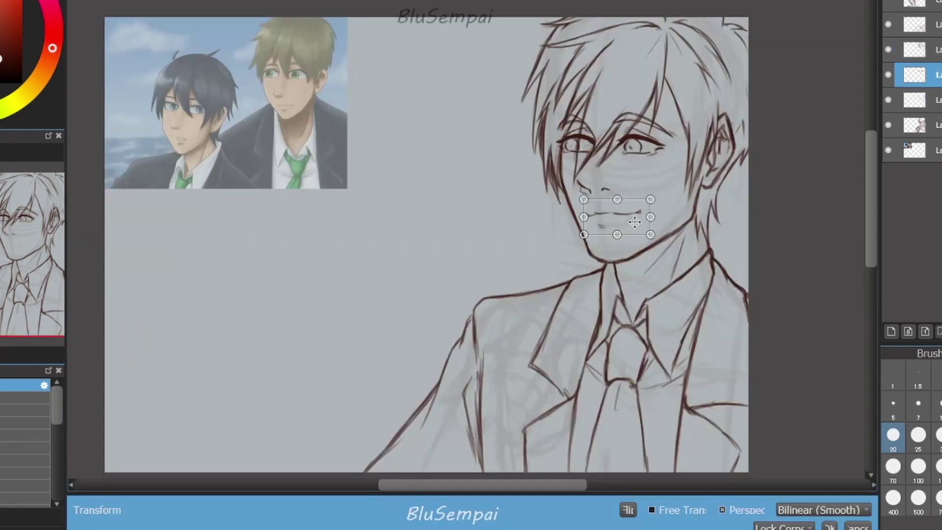
scroll(634, 222, up, 2)
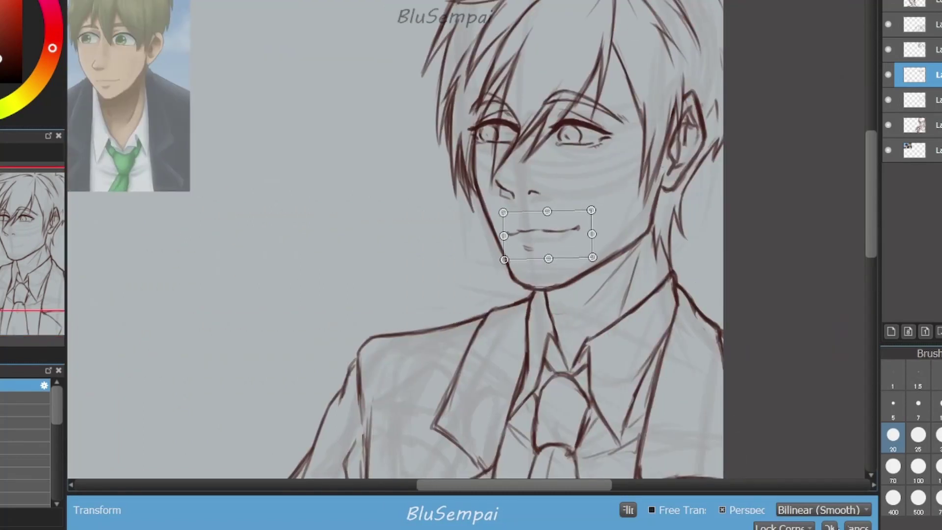
key(Return)
scroll(581, 322, down, 2)
scroll(612, 340, down, 2)
Redraw the face contour on a new layer, rework the ear's inner lines, and hide the old face-outline layer.
key(h)
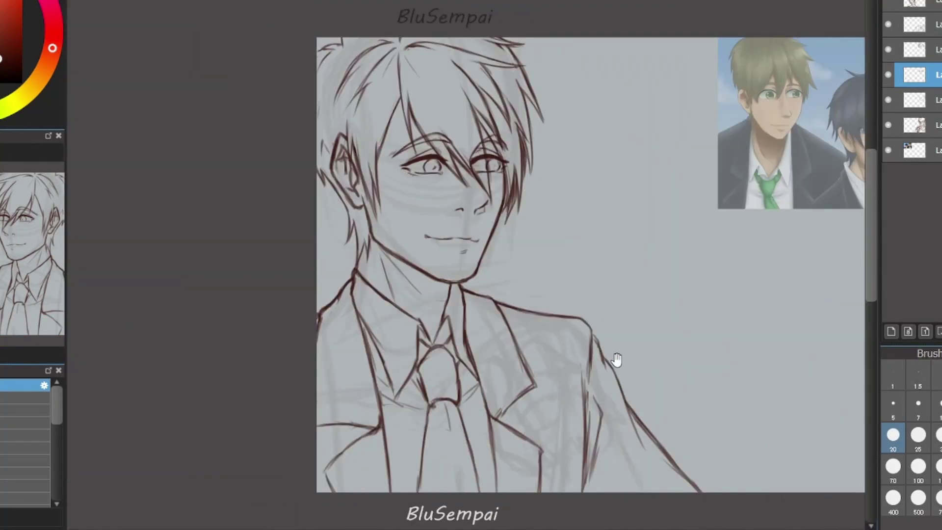
key(ctrl+shift+n)
scroll(373, 167, up, 1)
mouse_move(294, 101)
mouse_down()
mouse_move(288, 151)
mouse_move(365, 257)
mouse_move(457, 283)
mouse_move(464, 301)
mouse_up()
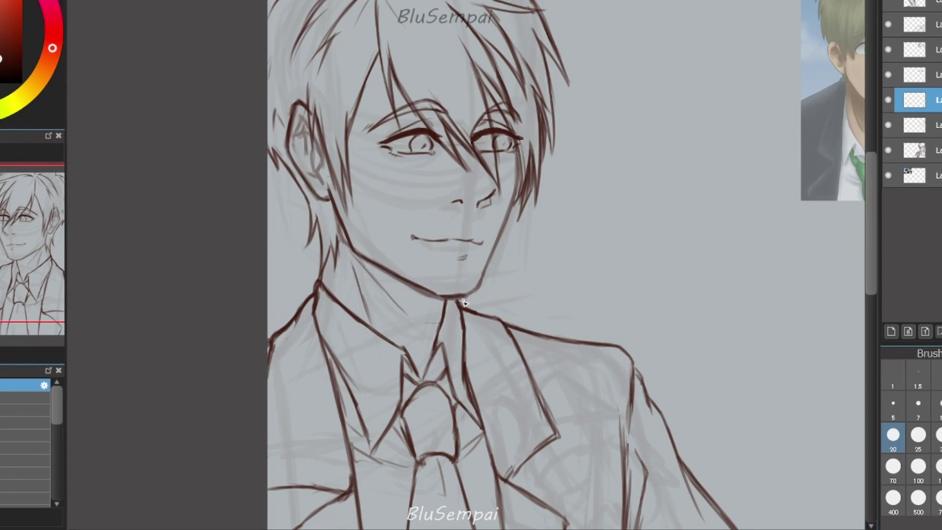
key(h)
mouse_move(412, 79)
mouse_down()
mouse_move(423, 169)
mouse_move(467, 295)
mouse_up()
key(h)
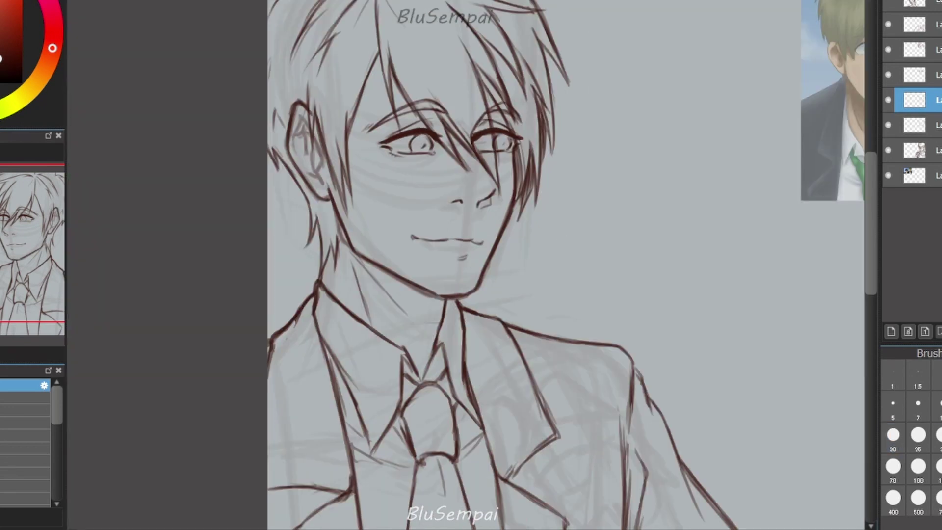
mouse_move(310, 153)
mouse_down()
mouse_move(299, 147)
mouse_move(314, 196)
mouse_up()
click(889, 126)
Select the hair layer and redraw the strands beside the face and behind the ear down to the nape.
click(914, 49)
drag(527, 148, 518, 205)
key(h)
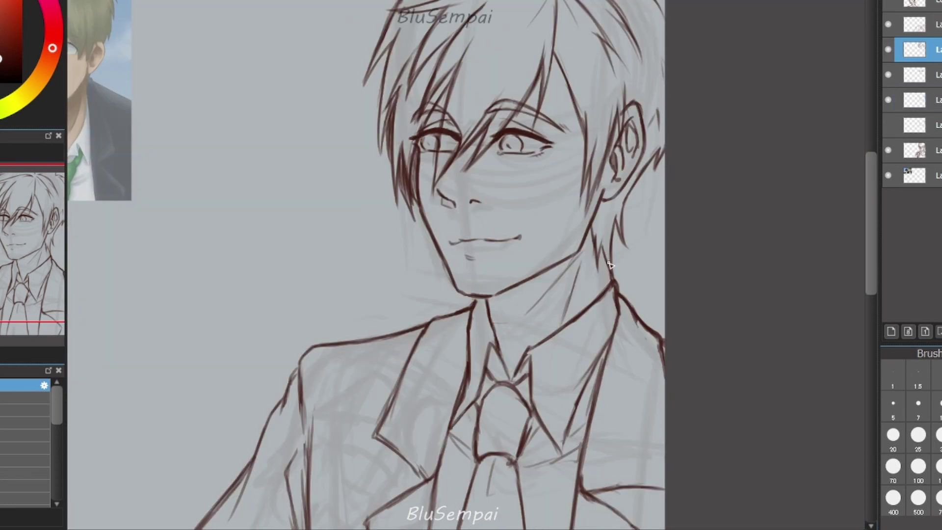
drag(615, 228, 607, 277)
mouse_move(629, 192)
mouse_down()
mouse_move(611, 277)
mouse_move(618, 234)
mouse_up()
key(h)
key(h)
scroll(645, 217, down, 3)
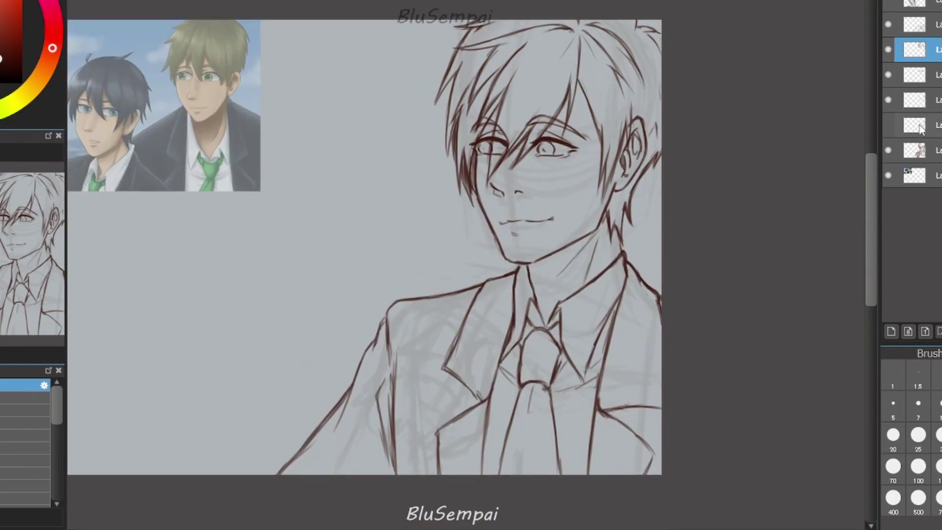
Merge the character's line layers into one and add an empty layer above it.
key(ctrl+e)
key(ctrl+e)
key(ctrl+e)
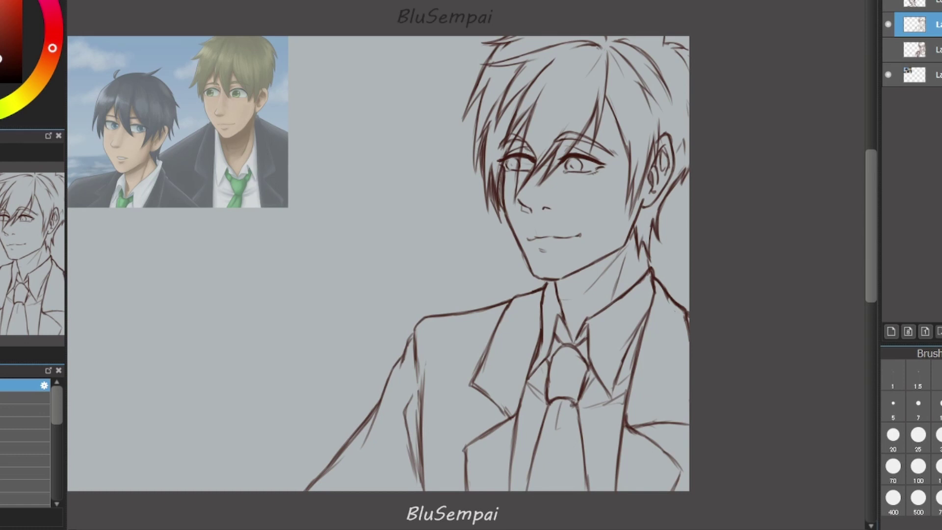
drag(729, 318, 735, 317)
key(ctrl+z)
key(ctrl+z)
key(ctrl+z)
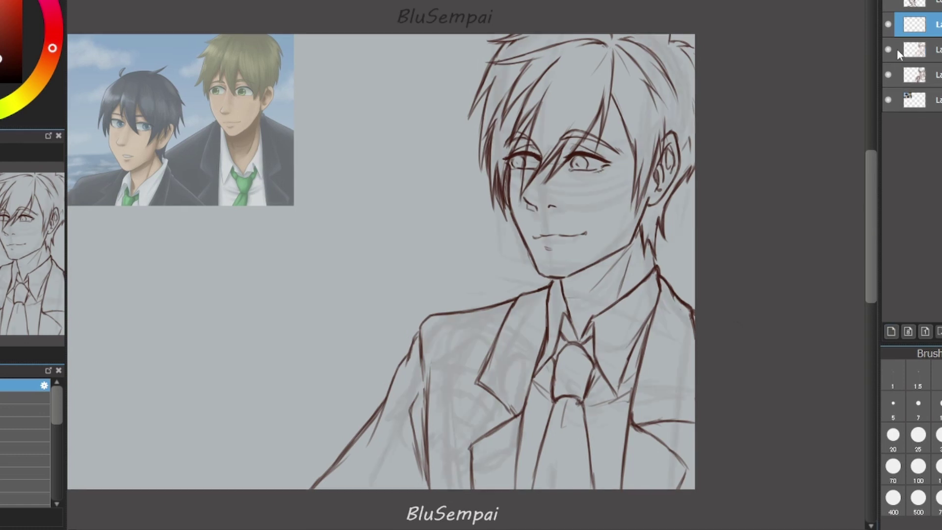
Fade the character lineart and draw a bag strap with a buckle from the shoulder down to the canvas bottom.
drag(472, 311, 412, 422)
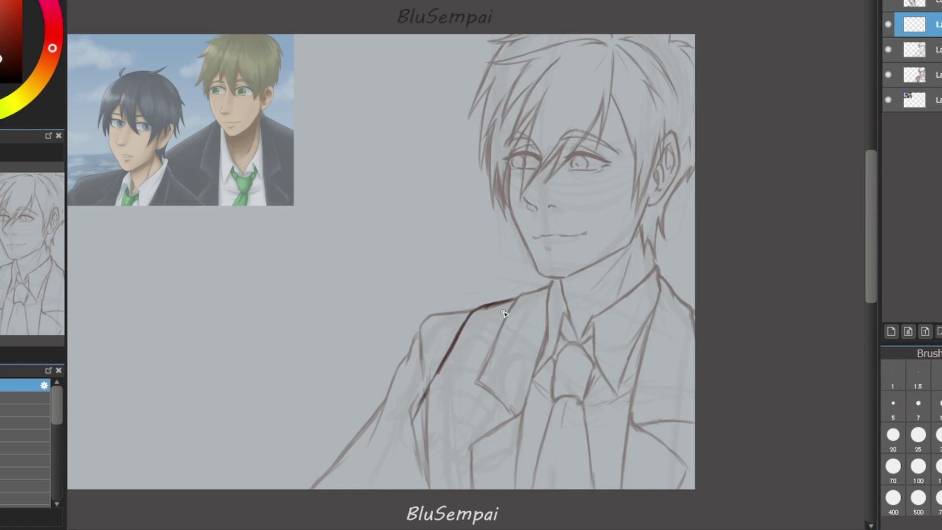
mouse_move(492, 345)
mouse_down()
mouse_move(440, 434)
mouse_move(421, 429)
mouse_move(422, 438)
mouse_move(431, 392)
mouse_move(434, 471)
mouse_up()
mouse_move(412, 439)
mouse_down()
mouse_move(409, 489)
mouse_move(427, 498)
mouse_up()
key(ctrl+z)
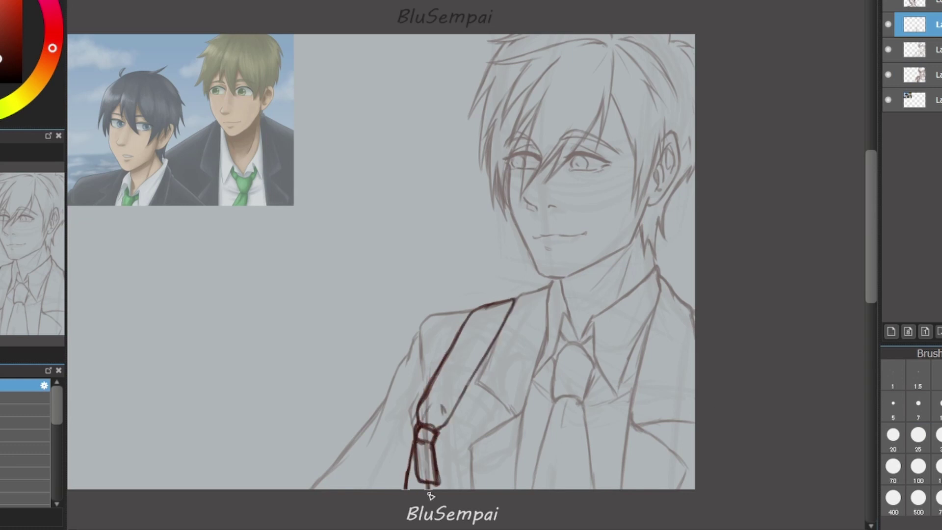
drag(427, 387, 410, 466)
drag(439, 423, 512, 299)
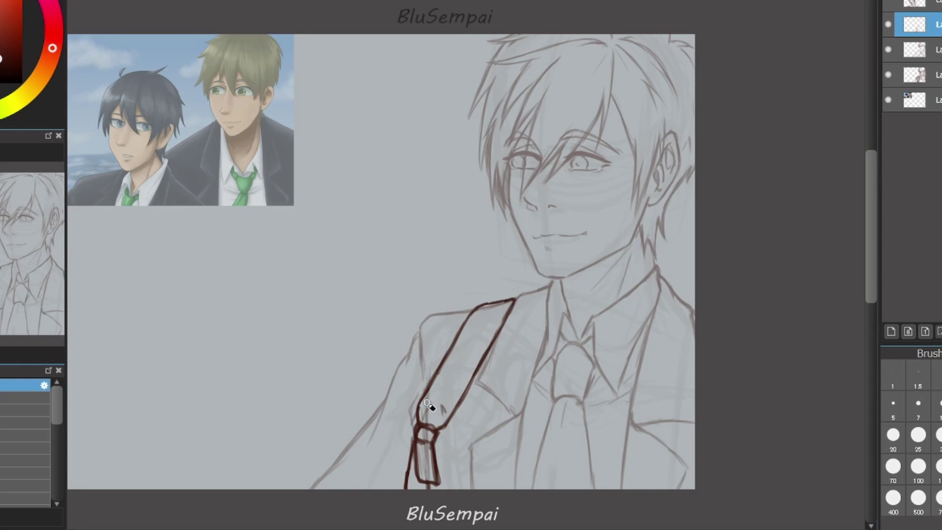
drag(427, 404, 462, 329)
key(ctrl+z)
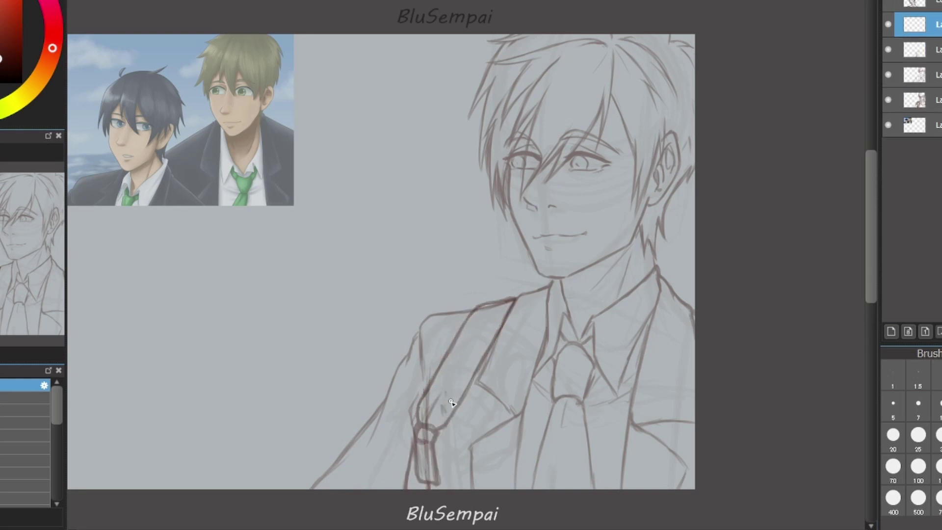
Rough in a fist gripping the strap with its wrist and sleeve cuff, and erase the strap lines it covers.
mouse_move(452, 363)
mouse_down()
mouse_move(404, 457)
mouse_move(476, 387)
mouse_move(427, 362)
mouse_move(448, 345)
mouse_move(472, 354)
mouse_move(464, 429)
mouse_move(441, 417)
mouse_move(506, 367)
mouse_move(454, 387)
mouse_move(470, 391)
mouse_move(448, 397)
mouse_move(467, 420)
mouse_move(450, 435)
mouse_move(428, 415)
mouse_move(451, 426)
mouse_up()
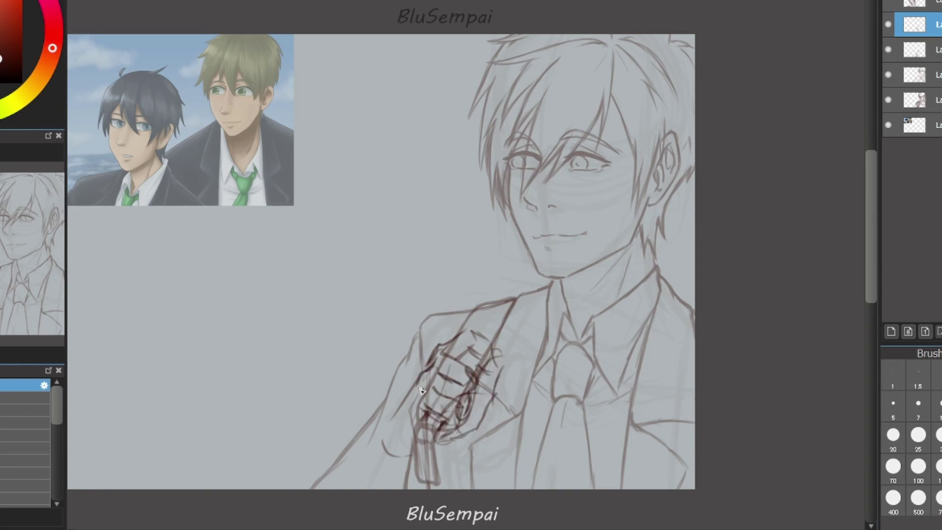
mouse_move(422, 389)
mouse_down()
mouse_move(390, 454)
mouse_move(369, 464)
mouse_move(448, 441)
mouse_move(409, 463)
mouse_move(353, 458)
mouse_move(380, 461)
mouse_move(390, 490)
mouse_move(435, 439)
mouse_move(358, 503)
mouse_move(354, 451)
mouse_up()
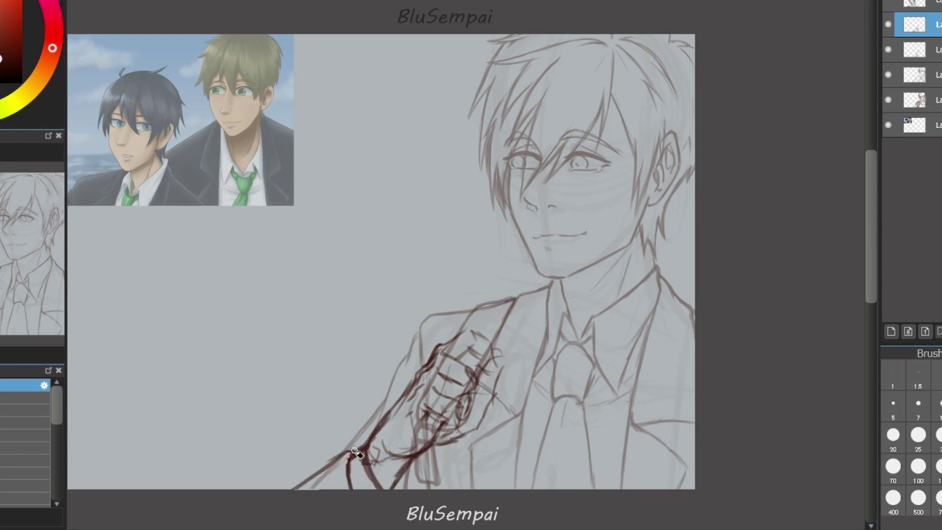
key(alt+bracketleft)
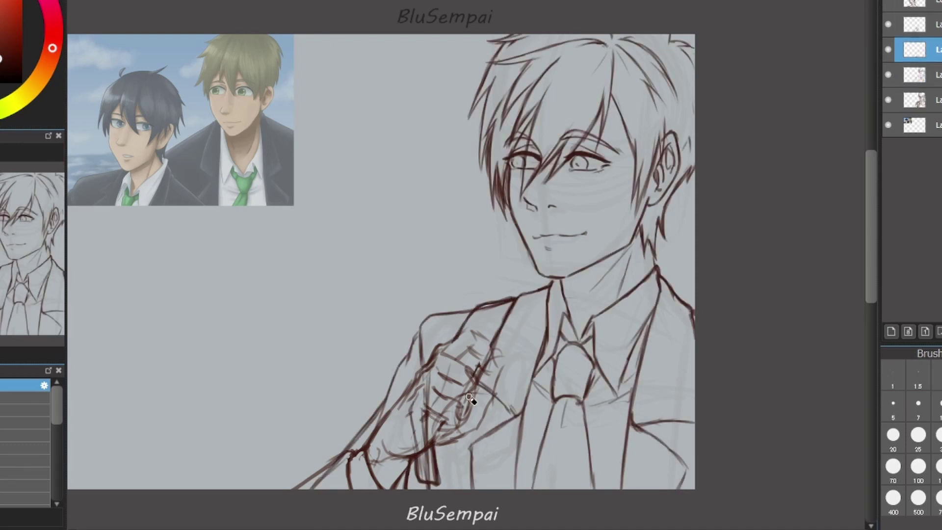
key(alt+bracketleft)
mouse_move(426, 393)
mouse_down()
mouse_move(417, 442)
mouse_move(425, 480)
mouse_up()
key(alt+bracketright)
key(alt+bracketright)
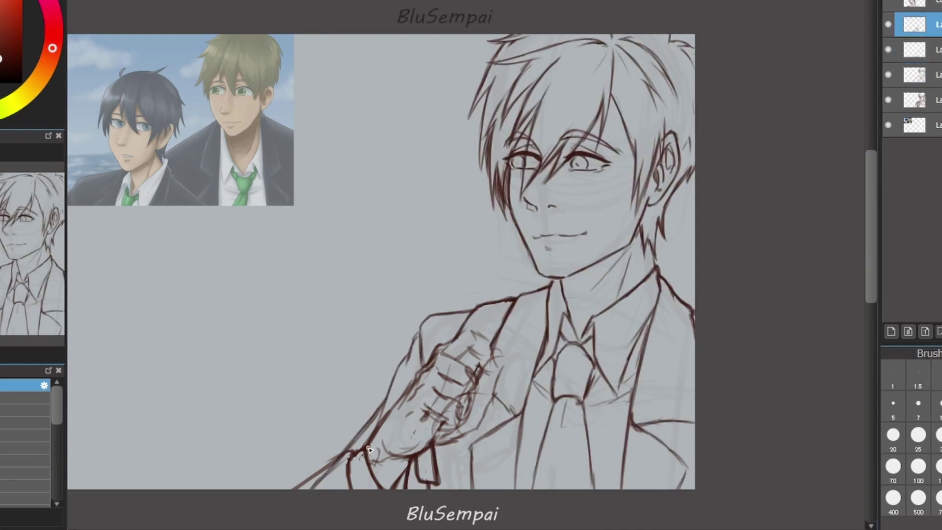
Redraw the fist with firm lines for the back of the hand, the curled fingers and the thumb.
mouse_move(369, 449)
mouse_down()
mouse_move(422, 365)
mouse_move(485, 346)
mouse_move(439, 430)
mouse_move(478, 429)
mouse_up()
key(alt+bracketleft)
key(alt+bracketright)
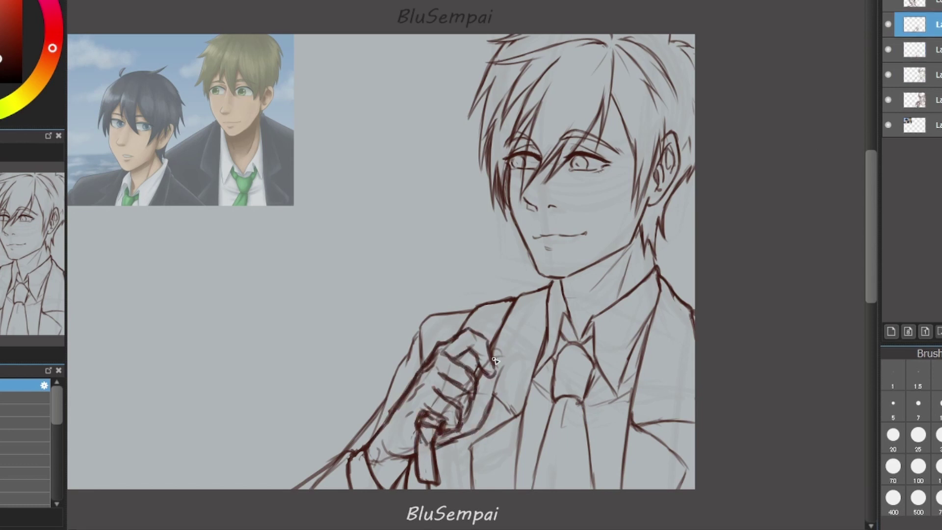
mouse_move(496, 355)
mouse_down()
mouse_move(493, 409)
mouse_move(474, 439)
mouse_up()
mouse_move(491, 388)
mouse_down()
mouse_move(479, 372)
mouse_move(495, 374)
mouse_up()
Merge the hand and strap layers into the lineart and clean up the wrist, thumb and overlapping sleeve lines.
key(ctrl+e)
key(ctrl+e)
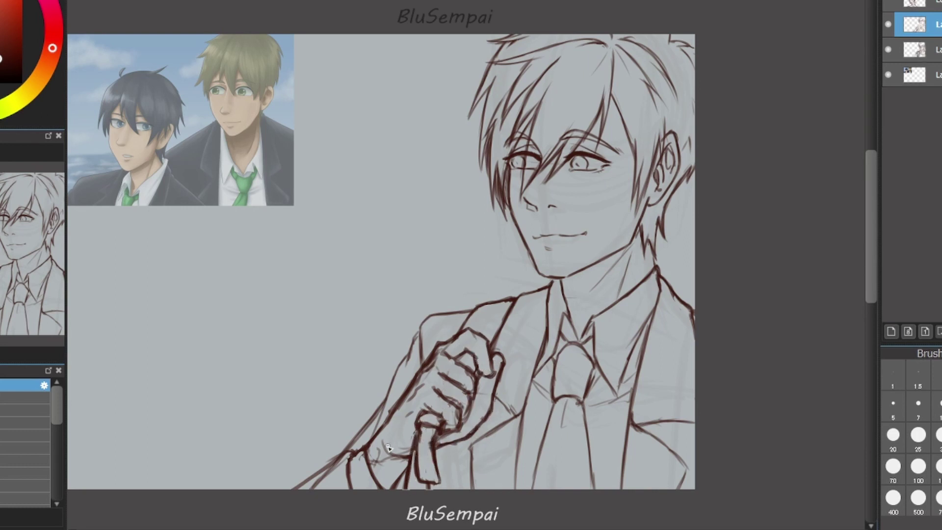
drag(388, 448, 379, 452)
drag(506, 351, 493, 390)
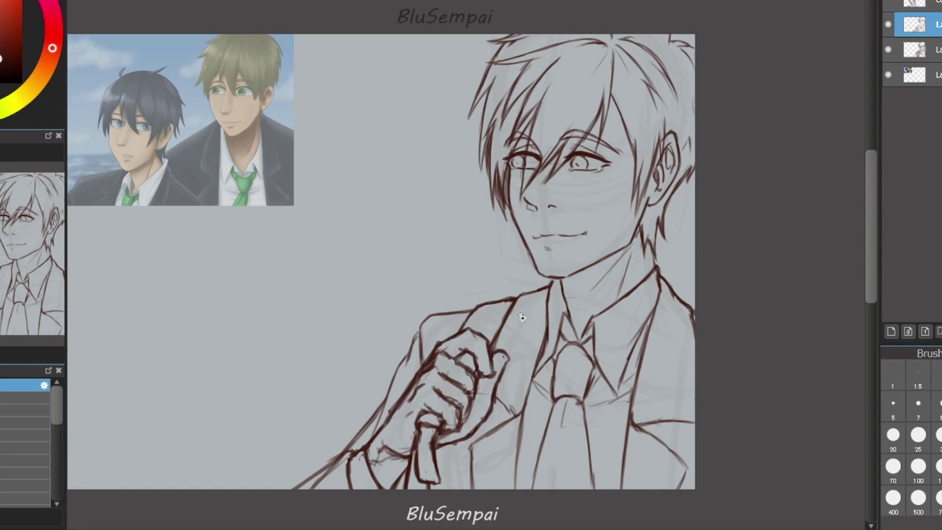
mouse_move(300, 489)
mouse_down()
mouse_move(347, 454)
mouse_move(295, 488)
mouse_up()
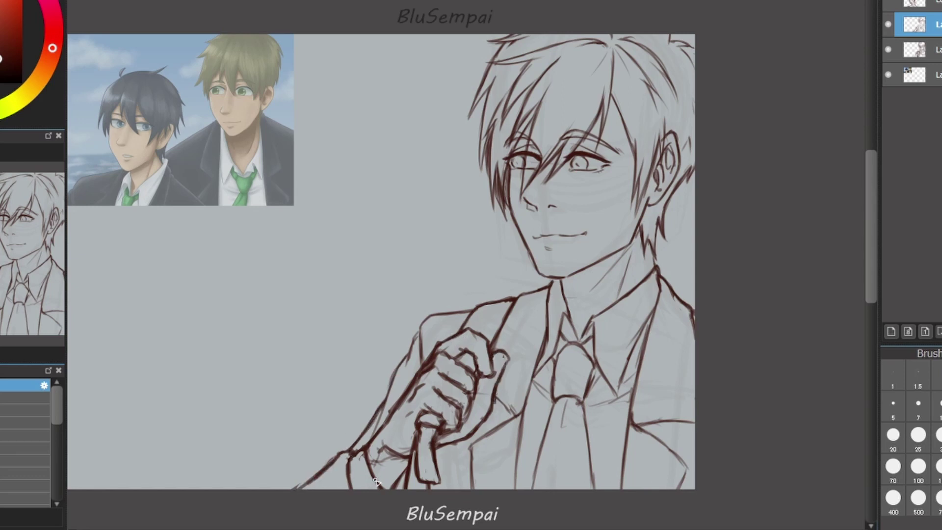
Start a new layer over the second character's construction sketch and outline his far forehead, brow and cheek.
key(ctrl+plus)
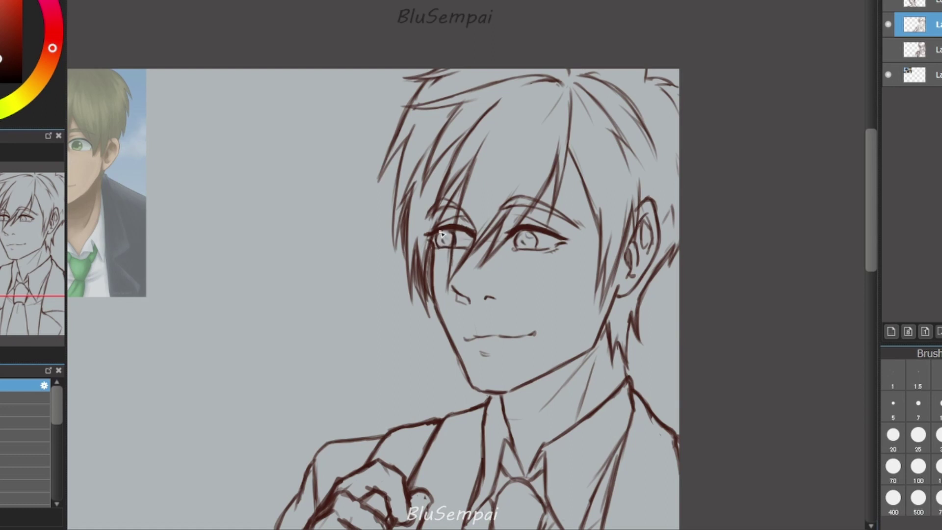
key(ctrl+minus)
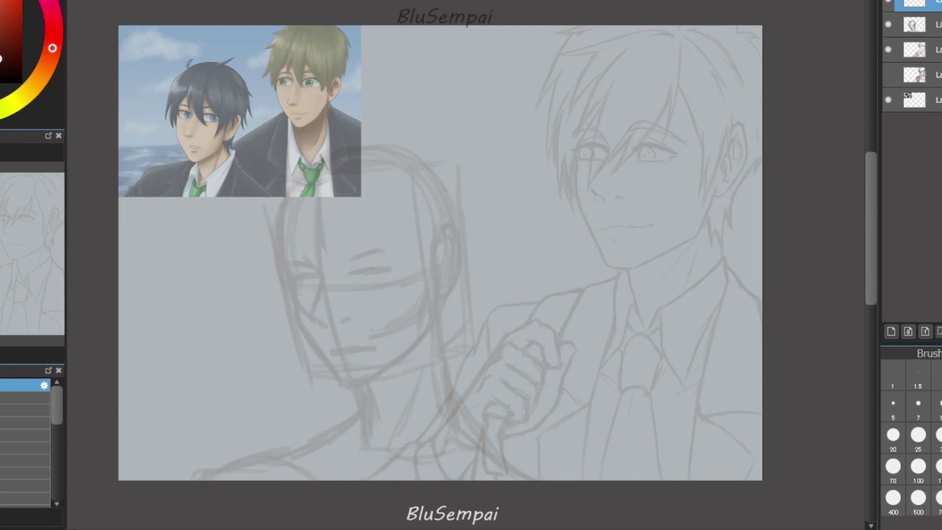
mouse_move(289, 210)
mouse_down()
mouse_move(286, 273)
mouse_move(298, 296)
mouse_up()
key(ctrl+plus)
key(ctrl+z)
mouse_move(297, 94)
mouse_down()
mouse_move(265, 162)
mouse_move(279, 249)
mouse_move(343, 378)
mouse_up()
key(bracketleft)
key(ctrl+z)
key(ctrl+z)
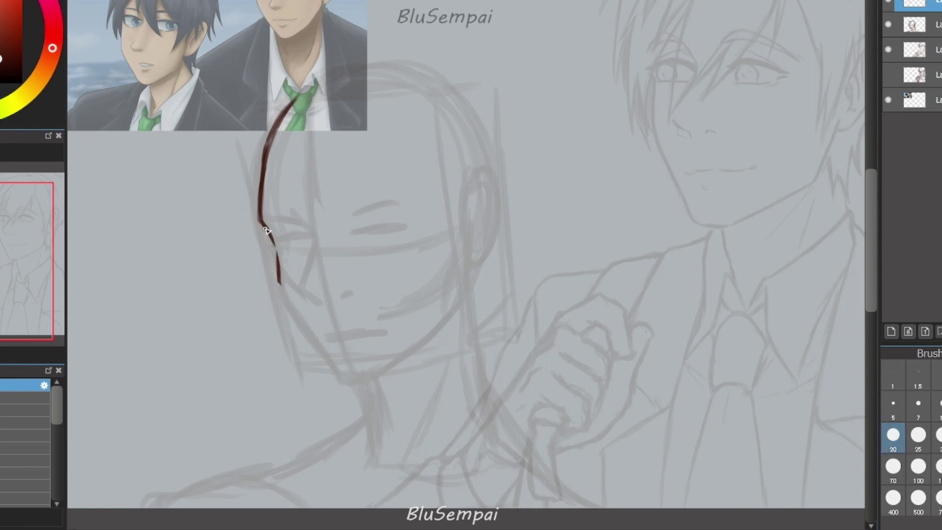
Draw the second character's jawline around the chin up to the ear, and add the ear with its inner folds.
mouse_move(260, 223)
mouse_down()
mouse_move(349, 380)
mouse_move(468, 248)
mouse_move(469, 236)
mouse_move(481, 275)
mouse_move(497, 197)
mouse_move(477, 221)
mouse_up()
key(ctrl+z)
key(ctrl+z)
key(ctrl+z)
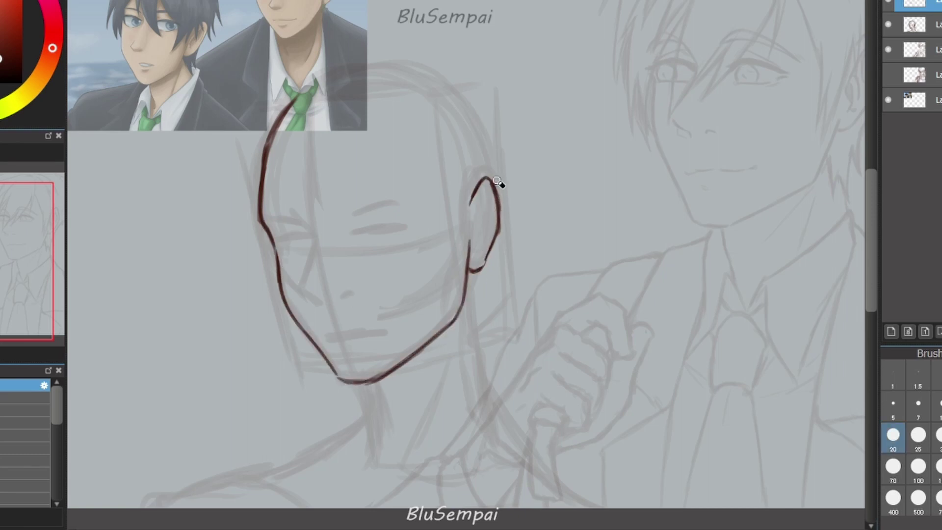
drag(501, 185, 484, 272)
mouse_move(483, 194)
mouse_down()
mouse_move(479, 248)
mouse_move(491, 238)
mouse_up()
Draw the skull curve from the forehead to the ear, and add the brow-to-nose bridge and nostrils on a new layer.
mouse_move(295, 96)
mouse_down()
mouse_move(411, 73)
mouse_move(483, 132)
mouse_move(488, 177)
mouse_up()
key(h)
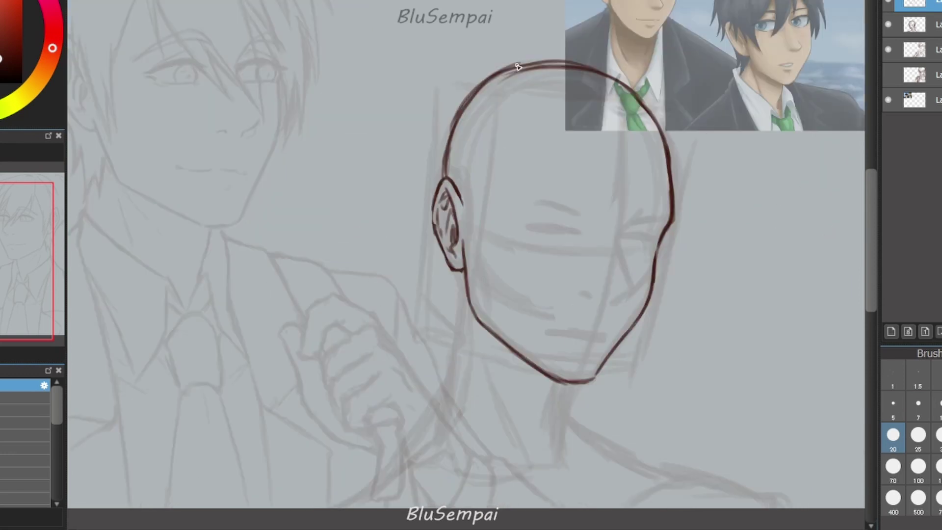
key(h)
key(ctrl+shift+n)
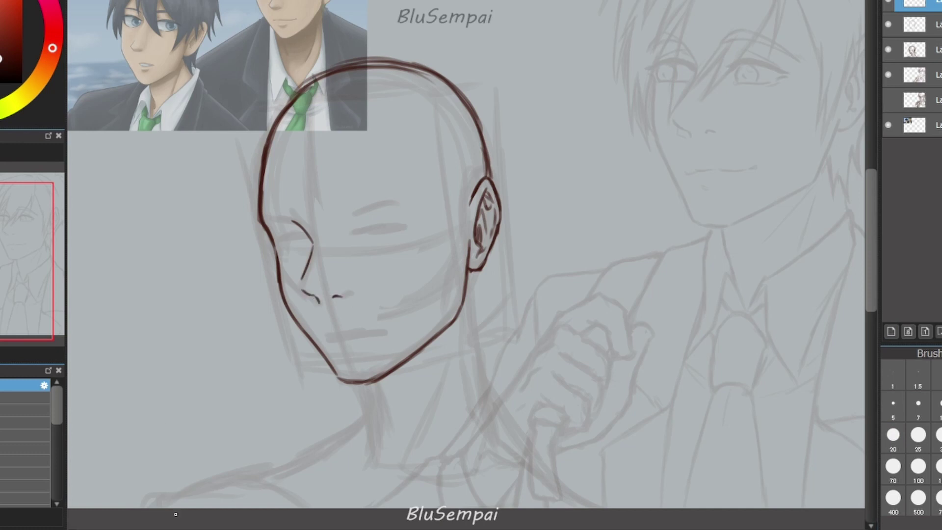
Draw the mouth line below the nose with a short lower-lip mark, replacing the first mouth strokes.
scroll(581, 296, down, 2)
scroll(294, 350, up, 3)
drag(291, 347, 346, 340)
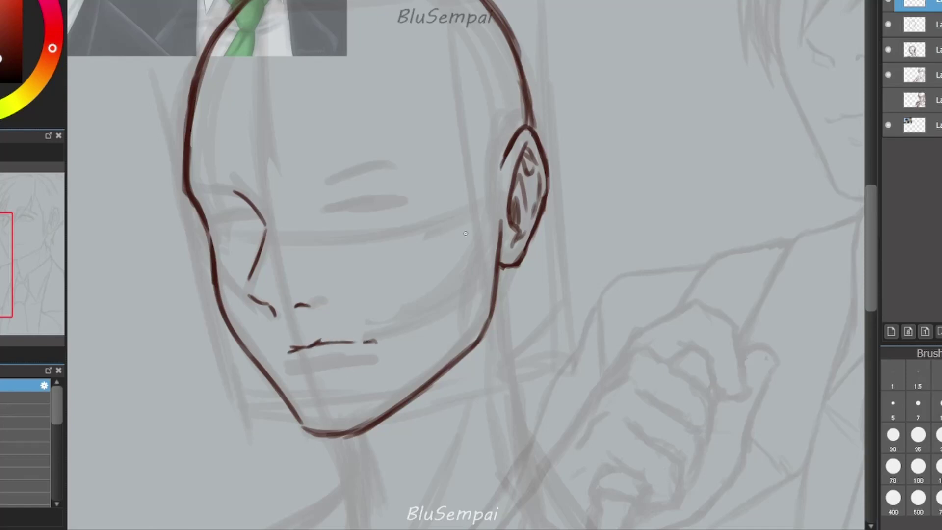
drag(321, 343, 379, 342)
scroll(283, 361, down, 2)
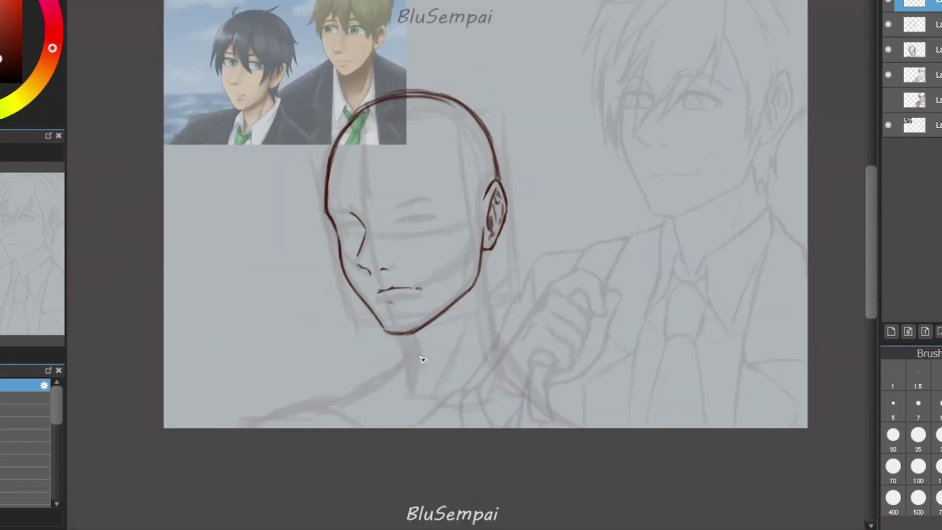
scroll(283, 361, up, 3)
key(ctrl+z)
key(ctrl+z)
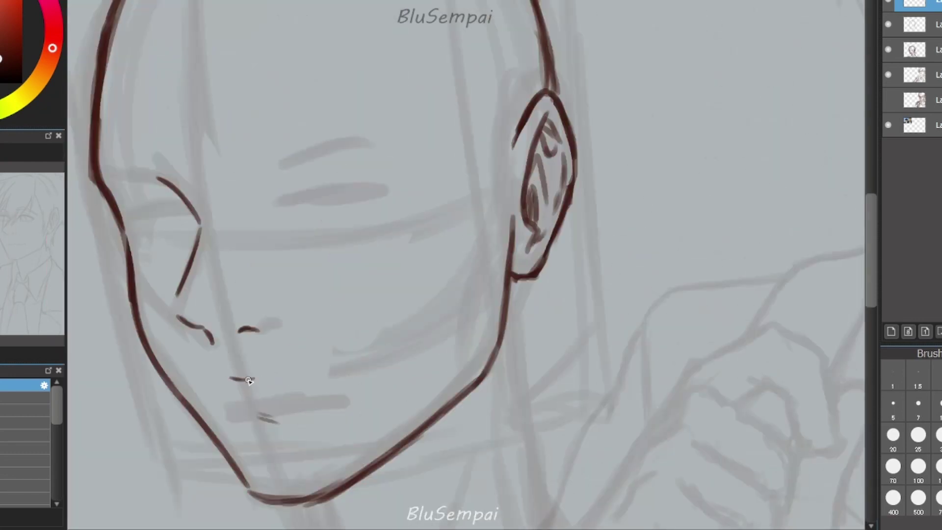
drag(249, 381, 304, 380)
Move the second character's mouth slightly lower on the face.
scroll(306, 401, down, 2)
key(ctrl+t)
drag(319, 334, 324, 350)
key(Return)
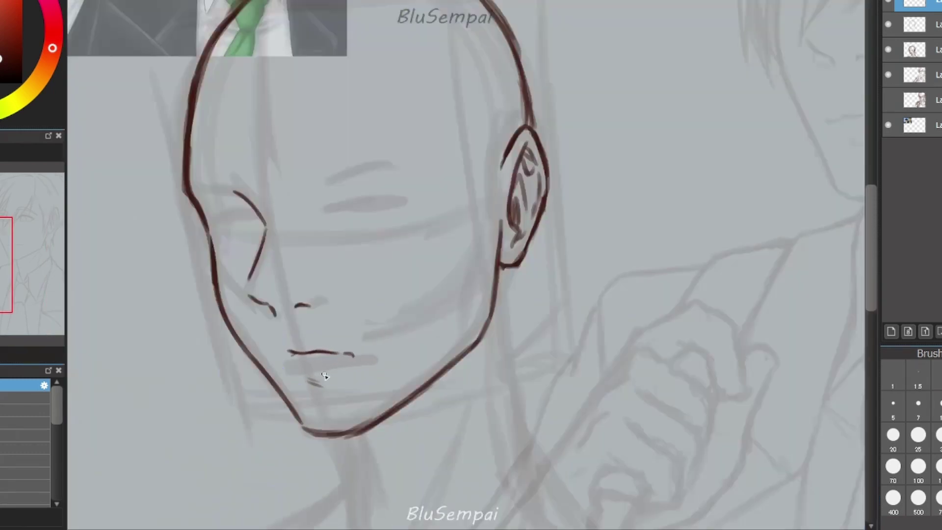
Draw the upper and lower lids of both eyes on a new layer, using a mirrored view for the far eye.
scroll(416, 381, down, 2)
scroll(427, 394, up, 2)
scroll(286, 329, up, 1)
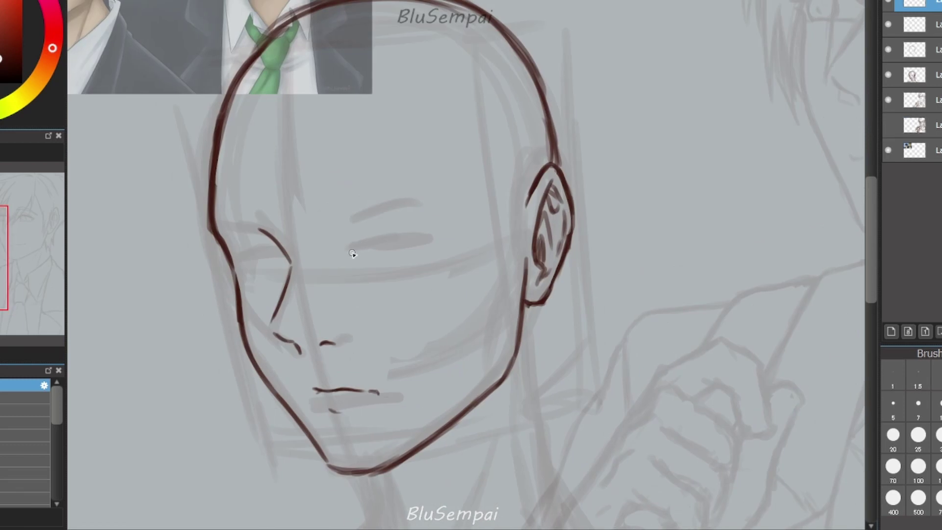
mouse_move(352, 254)
mouse_down()
mouse_move(404, 234)
mouse_move(358, 248)
mouse_move(425, 240)
mouse_up()
mouse_move(369, 273)
mouse_down()
mouse_move(410, 259)
mouse_move(354, 253)
mouse_move(432, 239)
mouse_up()
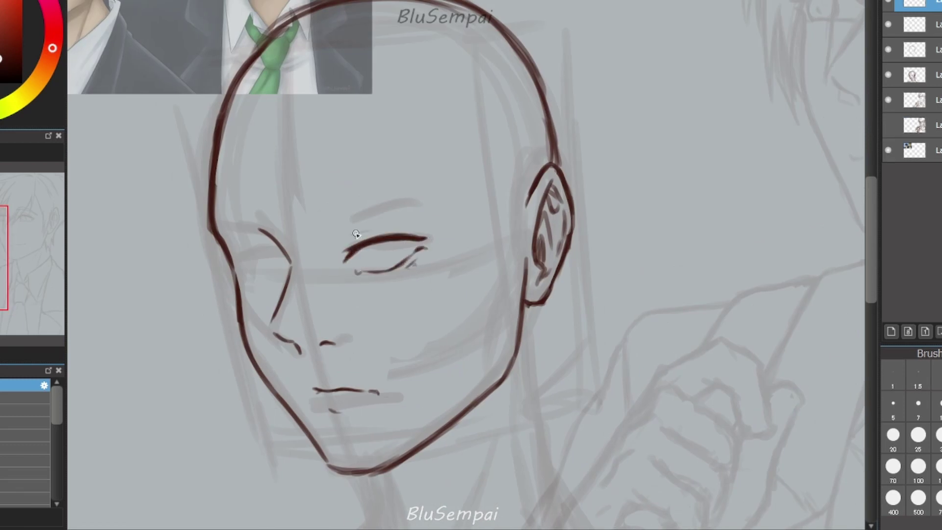
key(h)
mouse_move(639, 267)
mouse_down()
mouse_move(680, 252)
mouse_move(701, 261)
mouse_up()
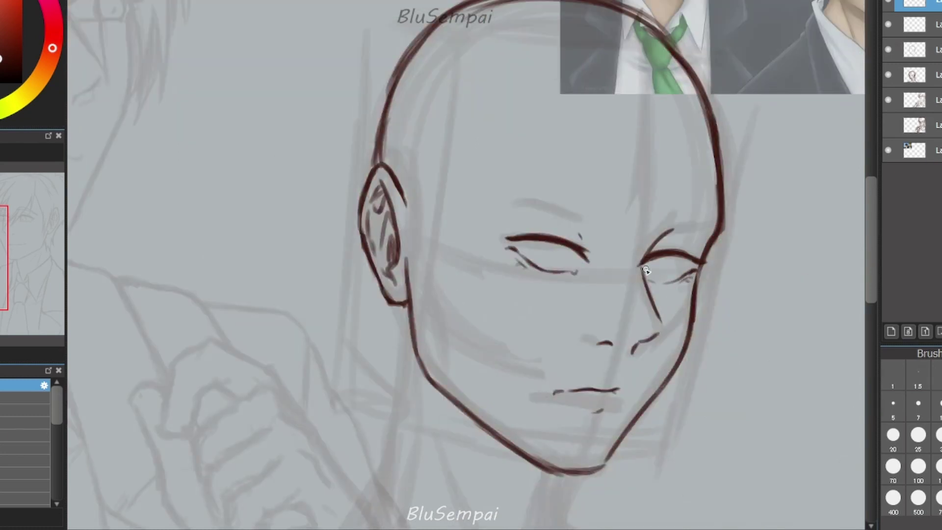
Refine the near eye's lower lid in a mirrored view and adjust the whole eye with a transform.
key(h)
drag(408, 269, 354, 272)
drag(425, 247, 411, 259)
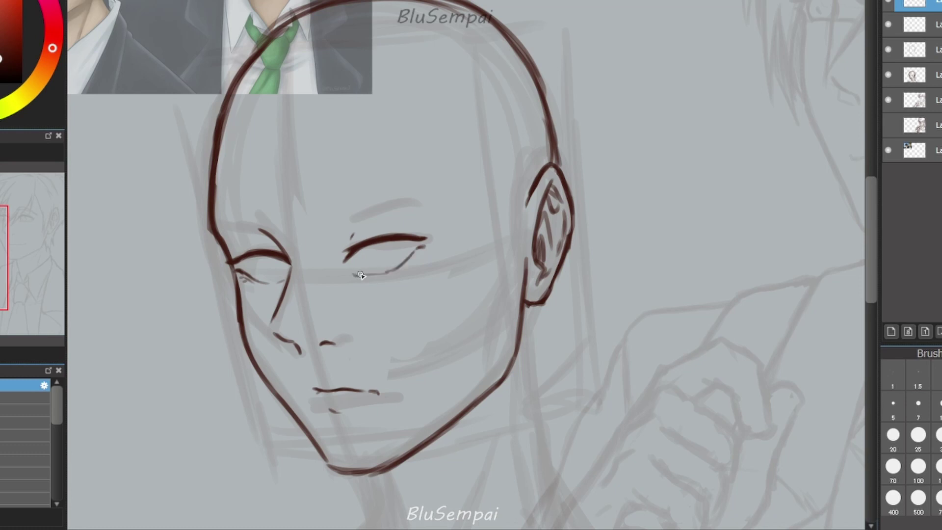
drag(360, 275, 412, 253)
key(ctrl+t)
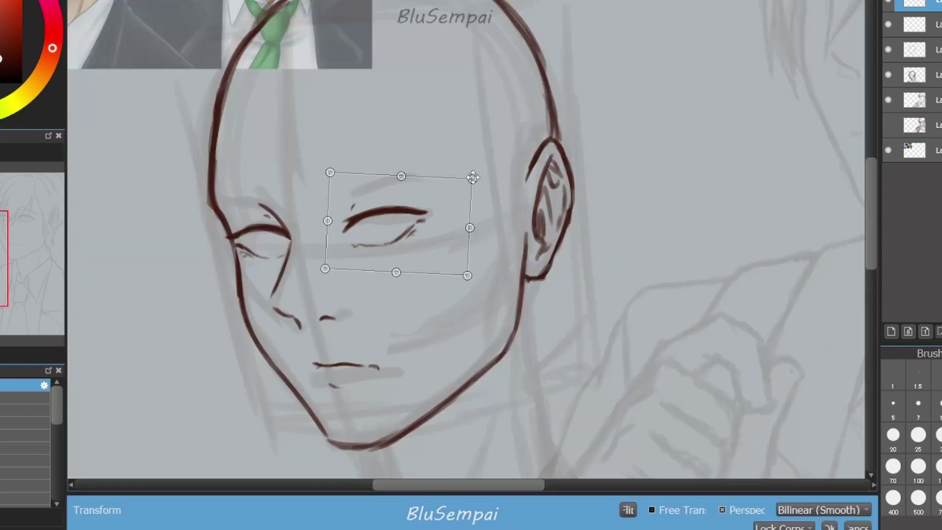
key(Return)
Complete the far eye's lower lid and draw both eyebrows, angled down toward the nose bridge.
key(h)
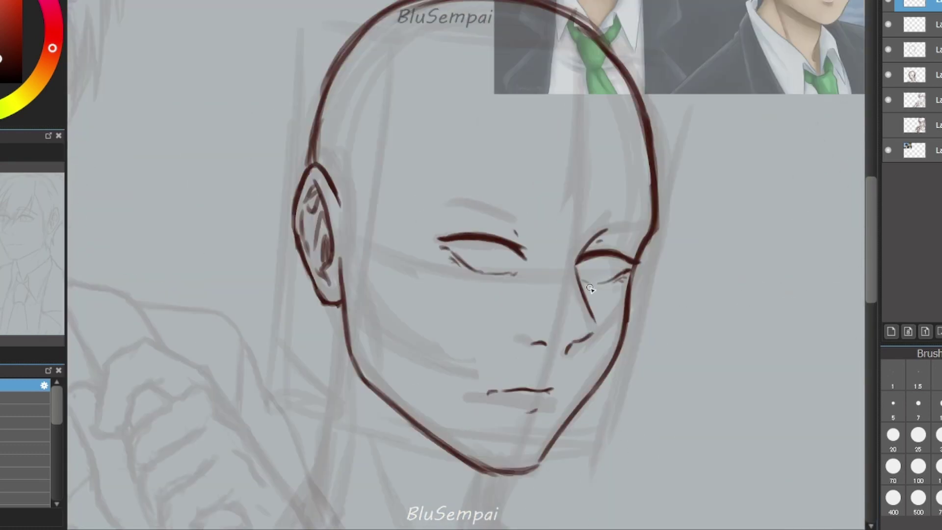
drag(581, 282, 630, 269)
drag(591, 297, 567, 328)
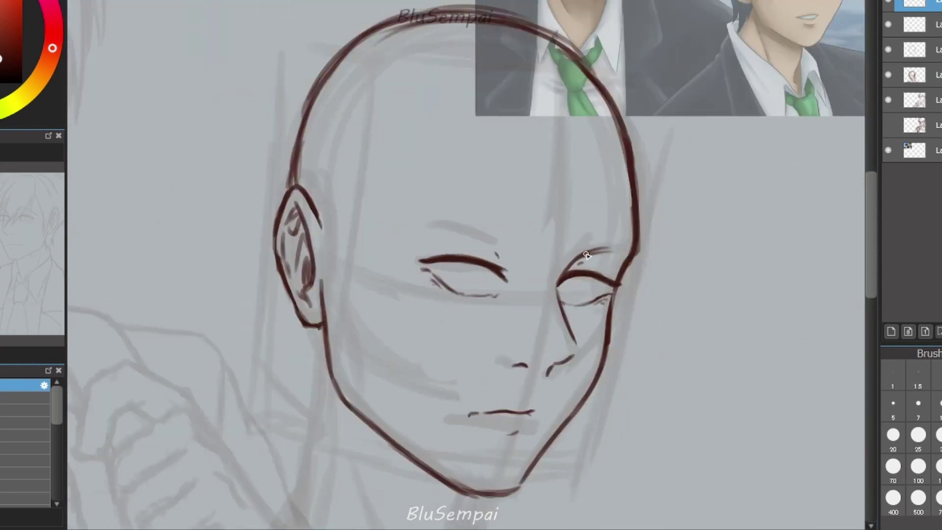
drag(586, 255, 629, 251)
key(h)
drag(408, 251, 508, 223)
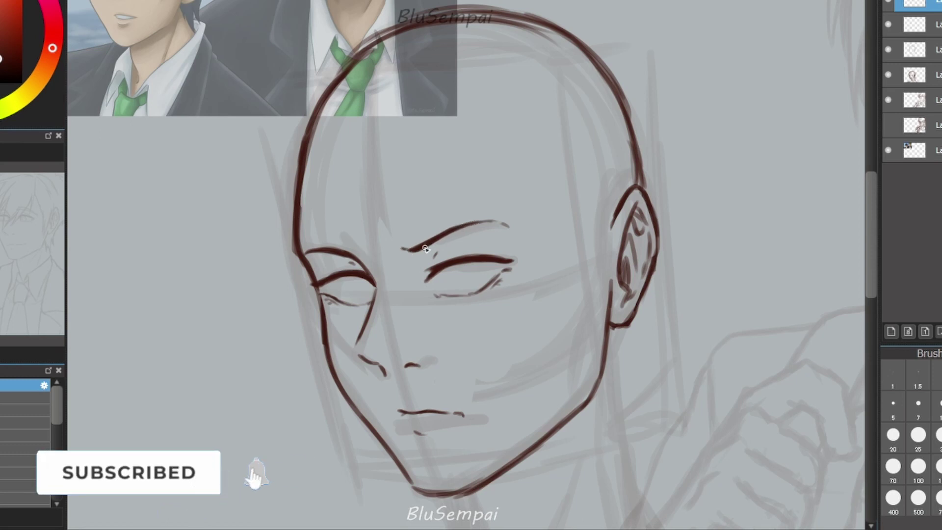
Draw curved irises inside both eyes and darken the lids and outer corners.
drag(353, 279, 372, 293)
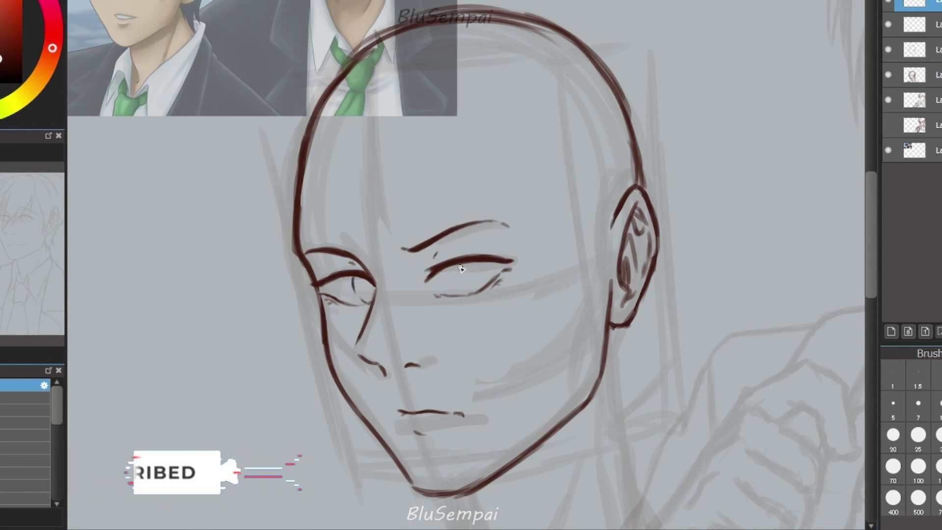
drag(461, 268, 464, 281)
drag(491, 265, 488, 285)
key(ctrl+plus)
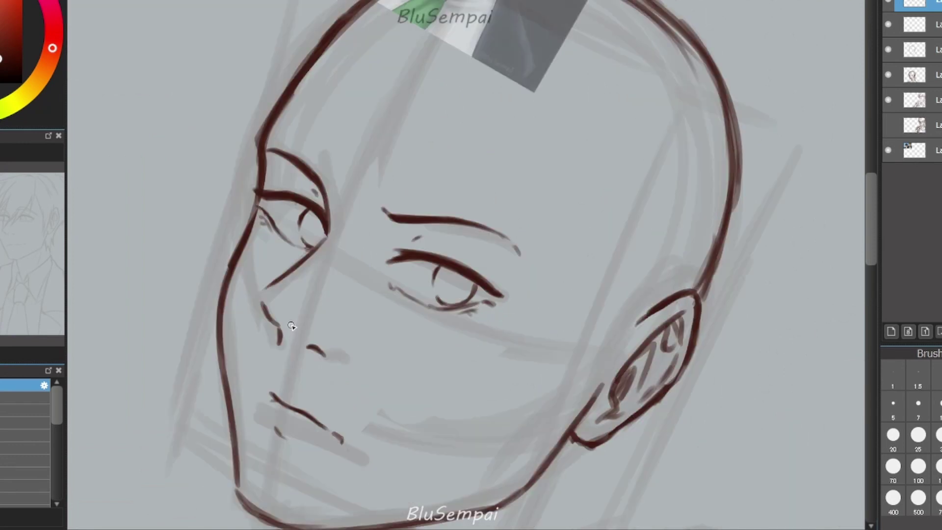
drag(340, 323, 274, 315)
mouse_move(427, 317)
mouse_down()
mouse_move(483, 309)
mouse_move(513, 291)
mouse_up()
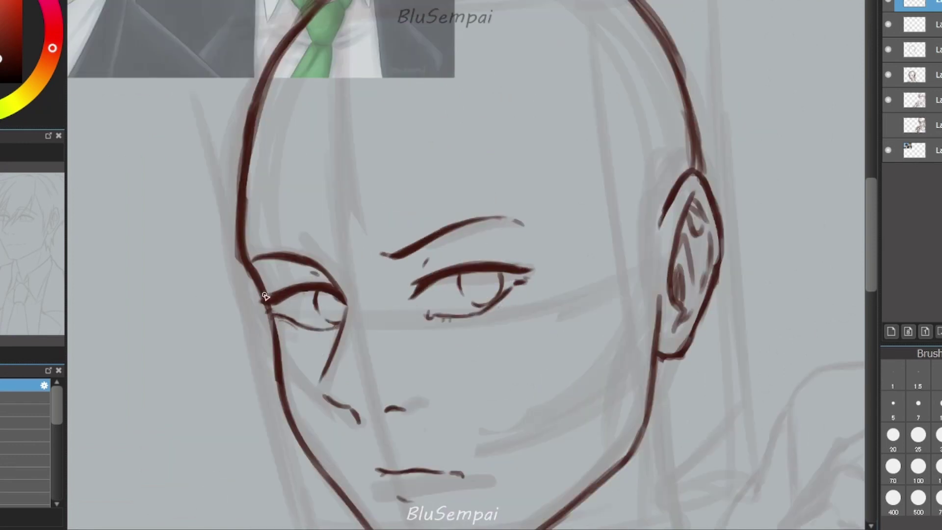
Thicken the near eyebrow and finish it with a smooth, tapered outer tail.
key(ctrl+minus)
key(ctrl+plus)
key(h)
key(h)
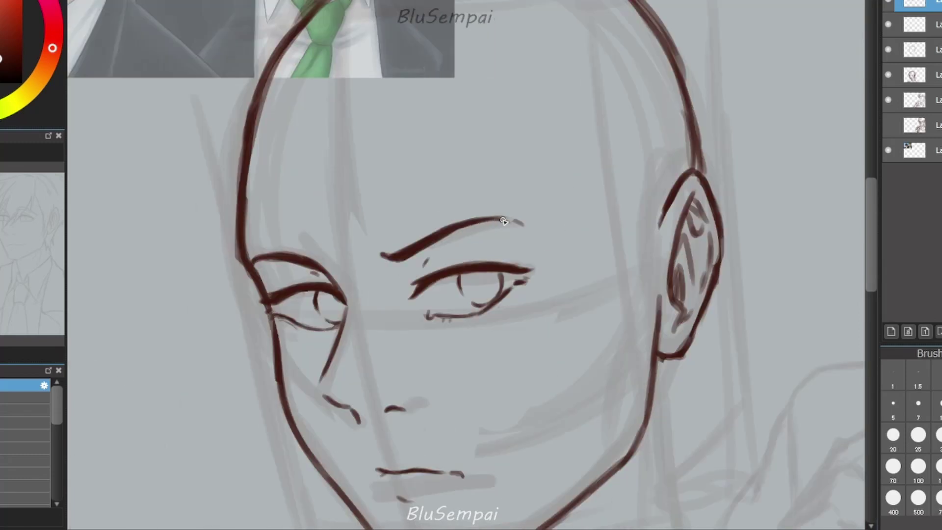
drag(504, 221, 540, 240)
key(ctrl+minus)
key(ctrl+plus)
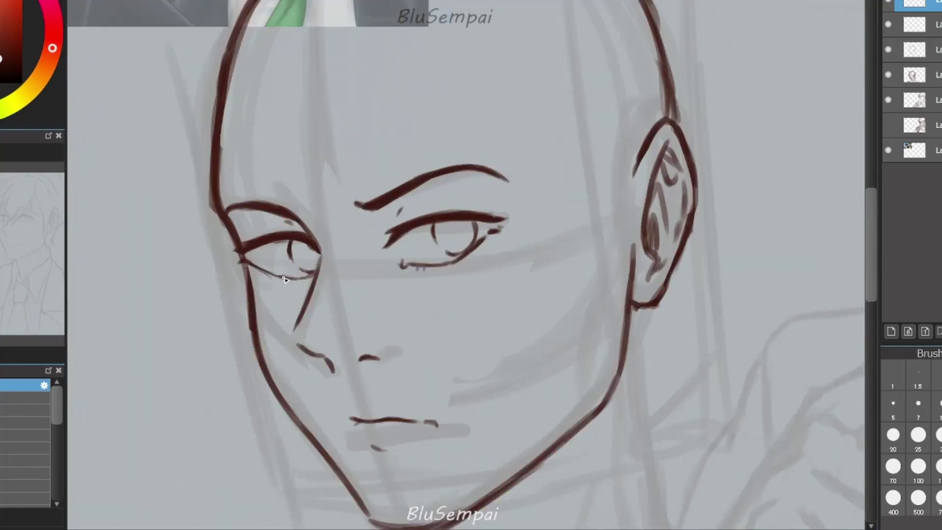
Add small pupil marks, upper-lid creases and short lower lashes to both eyes, mirroring the view for the far eye.
key(h)
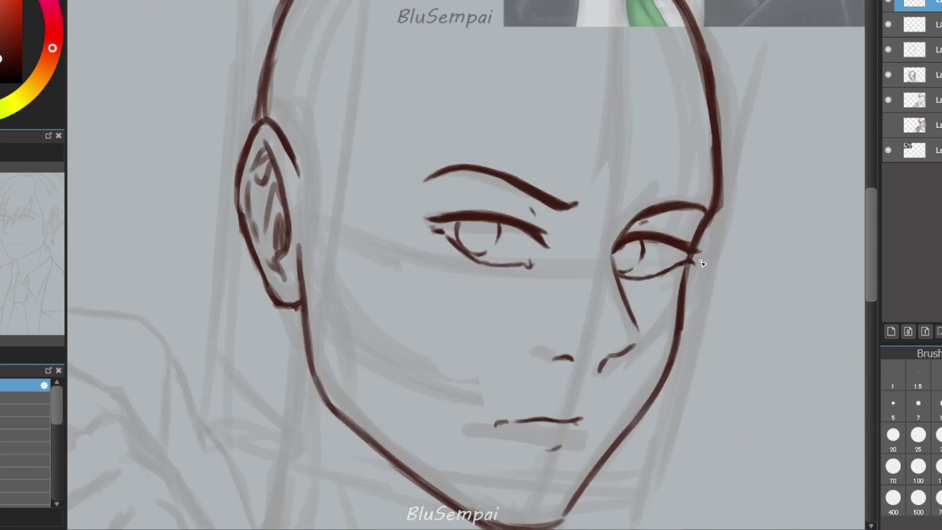
key(h)
drag(505, 216, 488, 237)
drag(410, 266, 484, 240)
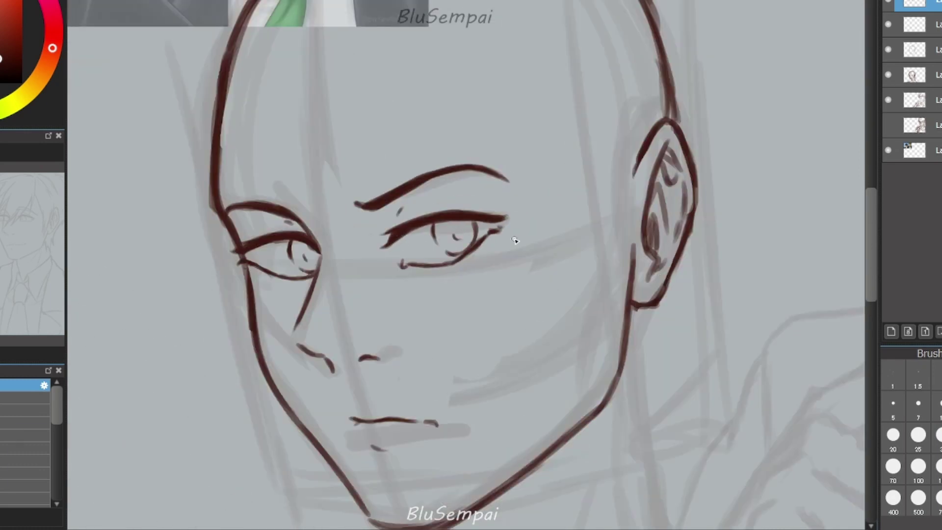
drag(469, 259, 495, 239)
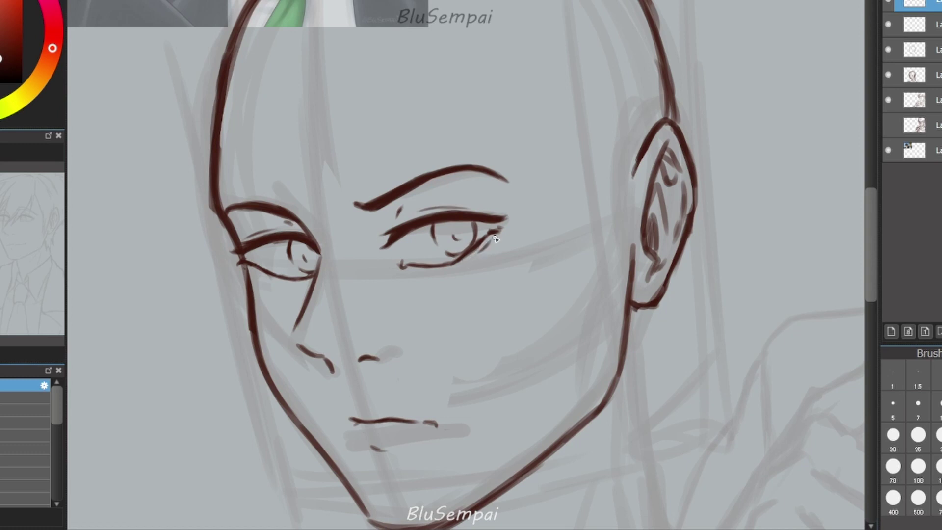
key(h)
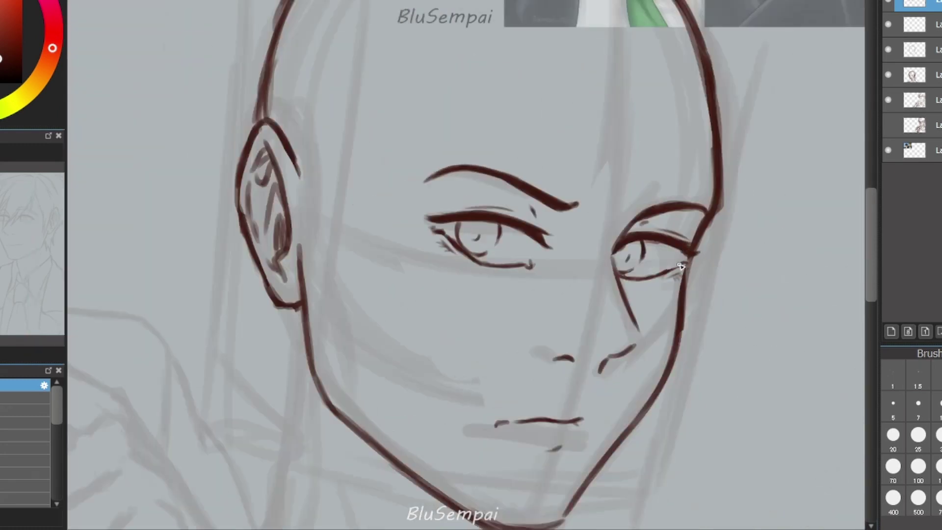
drag(680, 265, 650, 282)
key(h)
scroll(618, 286, up, 2)
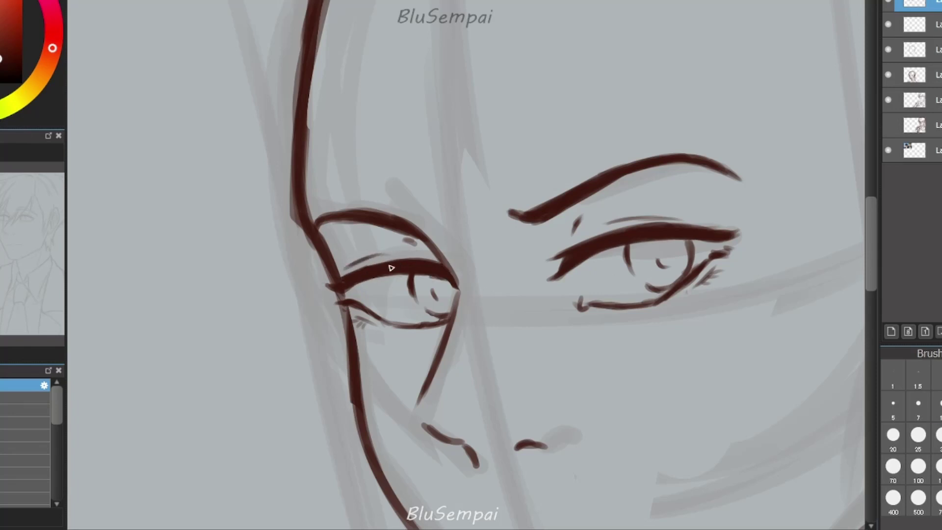
scroll(563, 295, down, 3)
scroll(440, 385, up, 2)
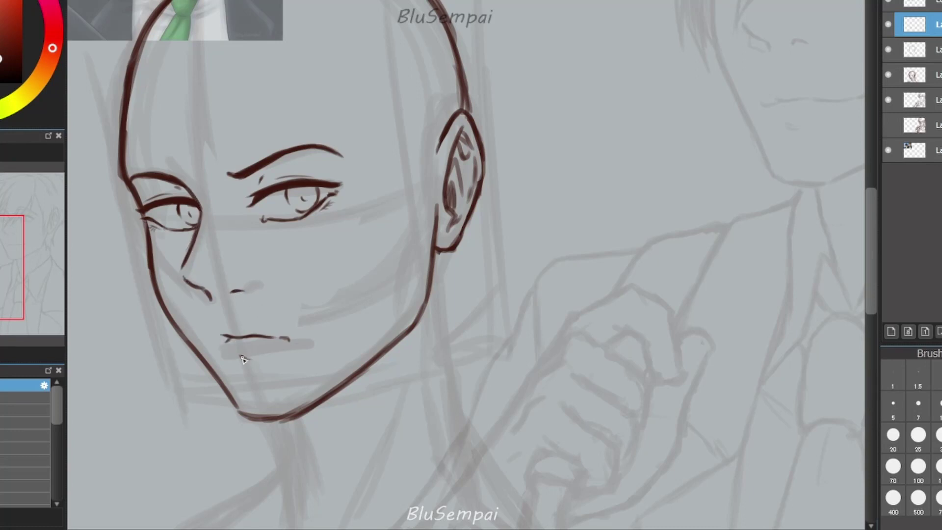
scroll(242, 360, down, 2)
click(893, 434)
drag(420, 353, 436, 358)
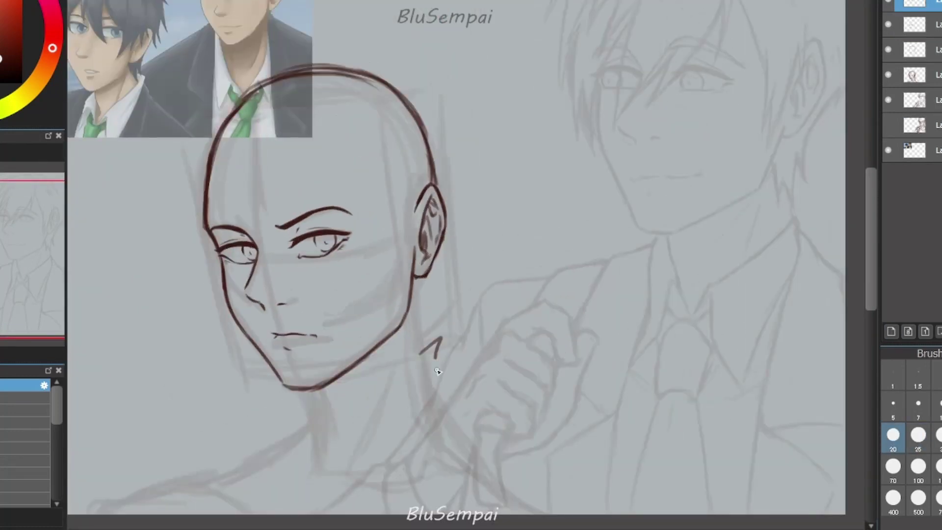
key(ctrl+z)
scroll(488, 375, down, 3)
Redraw the far eye's iris curve and pupil, and darken the outer edge of the near iris.
scroll(292, 309, up, 6)
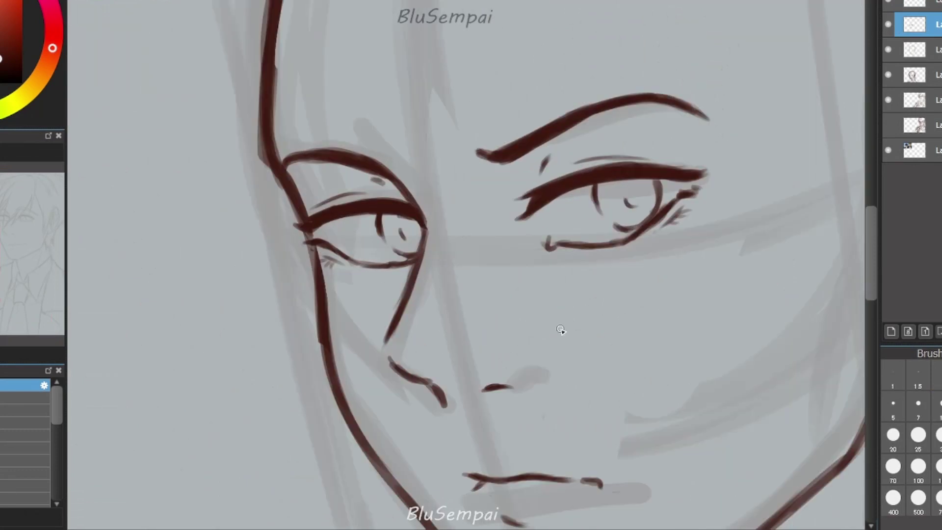
key(ctrl+z)
drag(379, 222, 408, 260)
key(ctrl+z)
mouse_move(379, 206)
mouse_down()
mouse_move(390, 245)
mouse_move(425, 258)
mouse_up()
drag(400, 236, 405, 243)
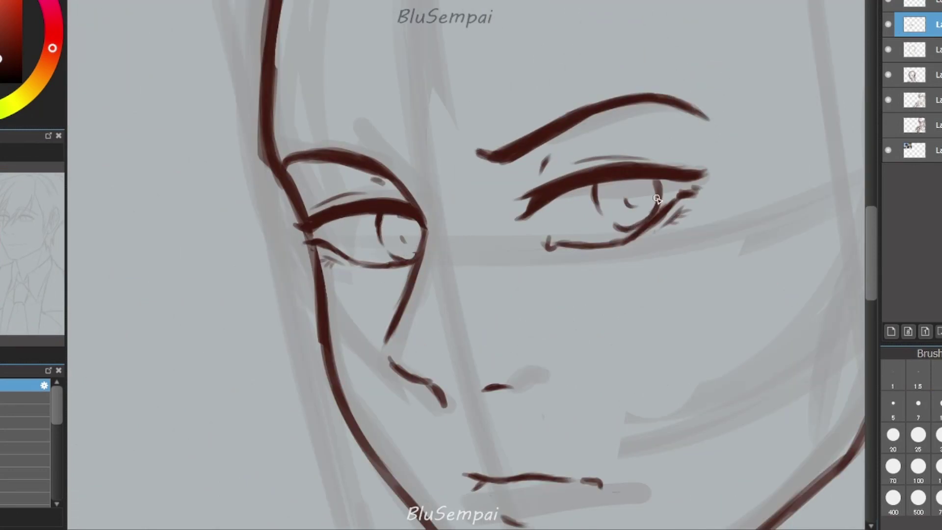
drag(658, 182, 647, 224)
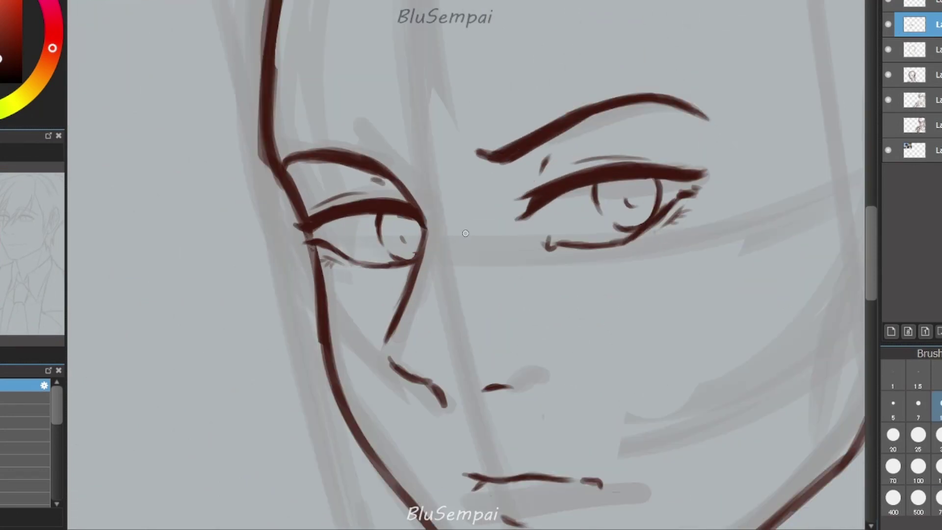
key(ctrl+z)
mouse_move(395, 267)
mouse_down()
mouse_move(329, 255)
mouse_move(395, 265)
mouse_up()
Erase the far iris and rebuild its curve and pupil in a mirrored view to match the near eye.
key(h)
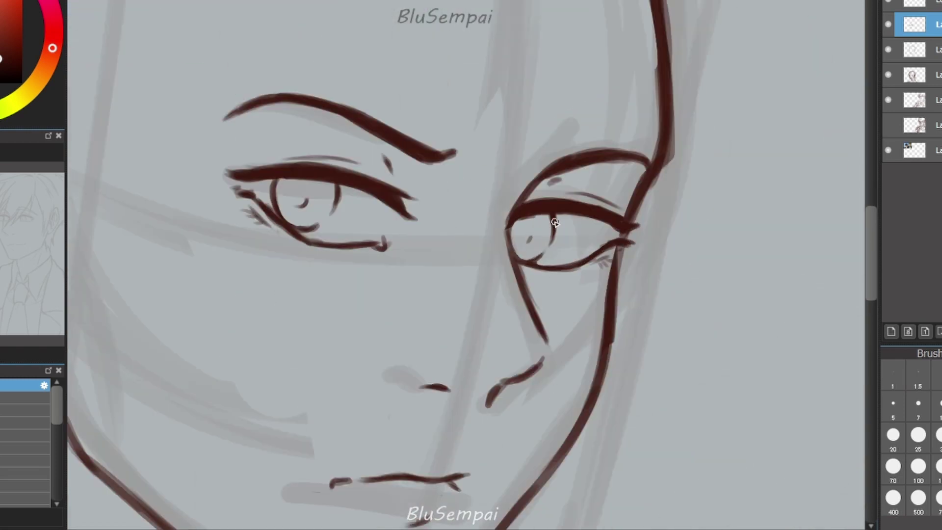
key(h)
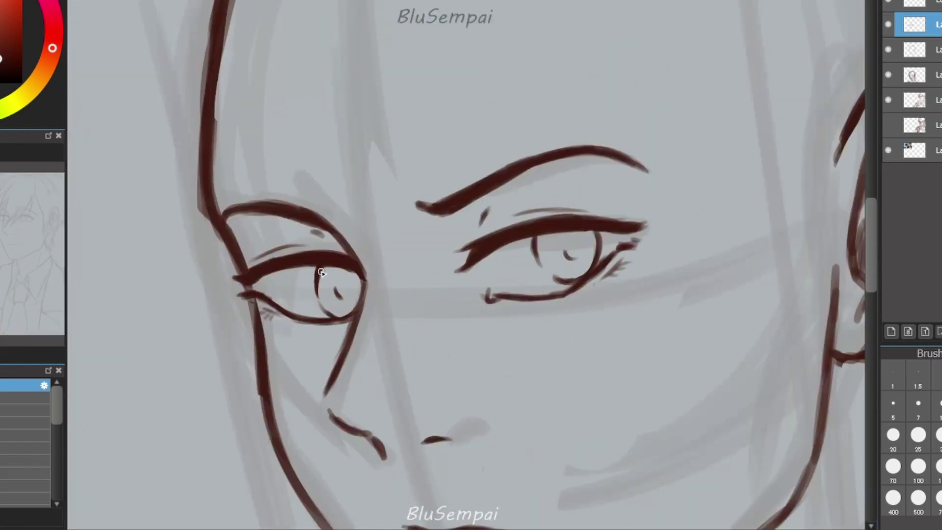
key(h)
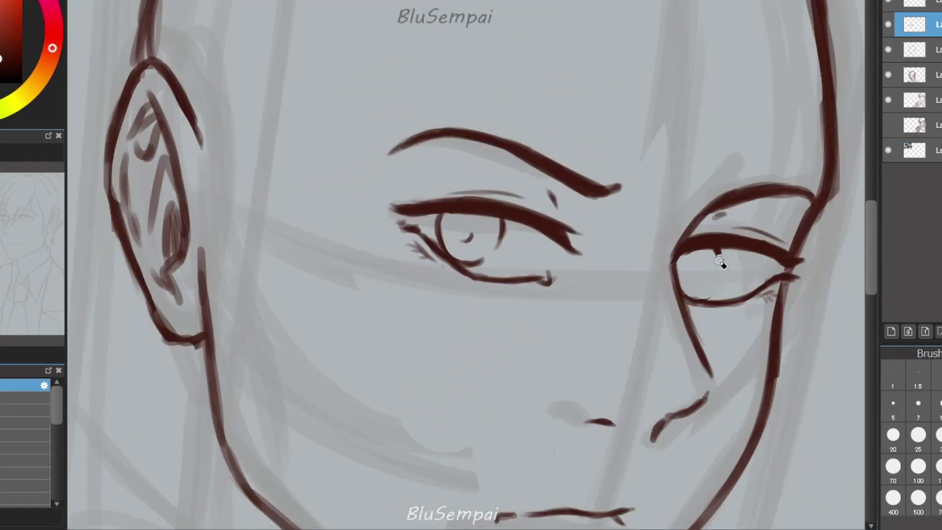
drag(719, 252, 700, 291)
key(h)
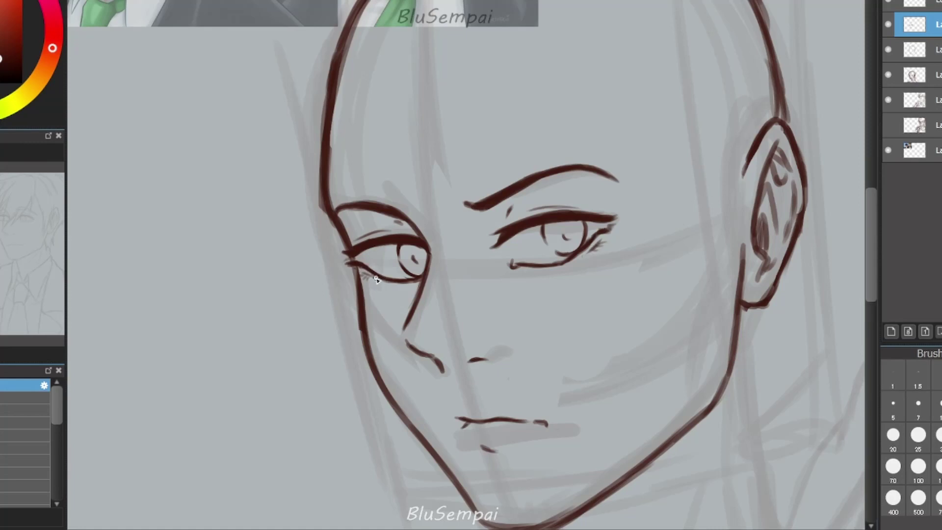
scroll(506, 240, down, 1)
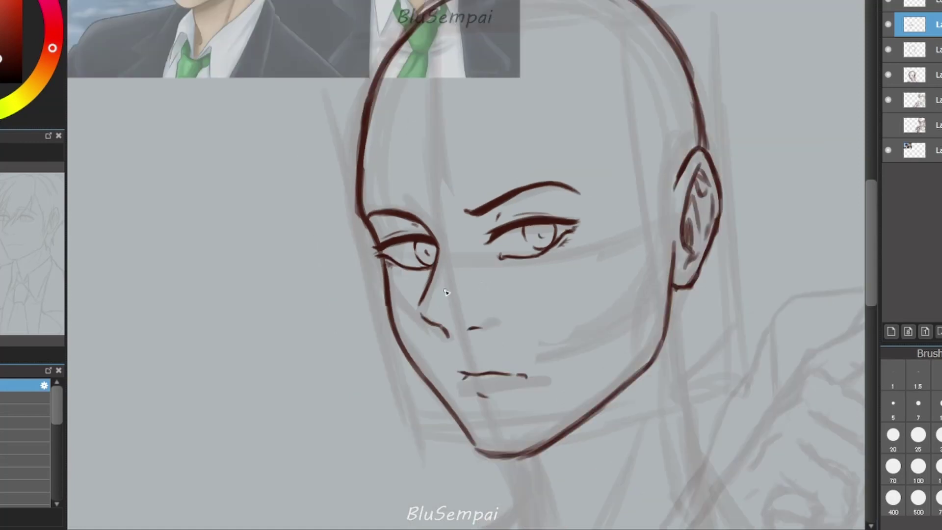
Redraw the back of the skull from the crown down to the ear on the head outline layer.
scroll(446, 292, down, 2)
key(h)
key(h)
key(ctrl+Down)
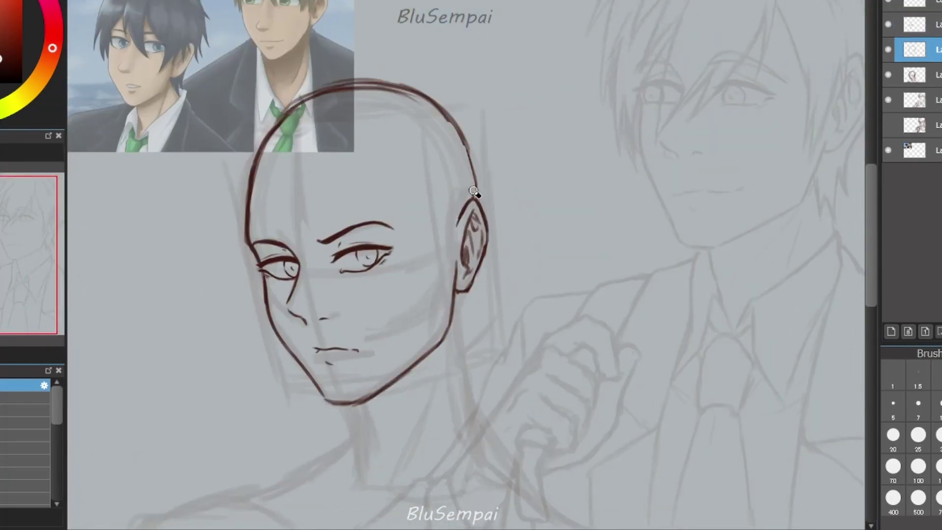
key(ctrl+z)
mouse_move(405, 88)
mouse_down()
mouse_move(459, 130)
mouse_move(486, 241)
mouse_up()
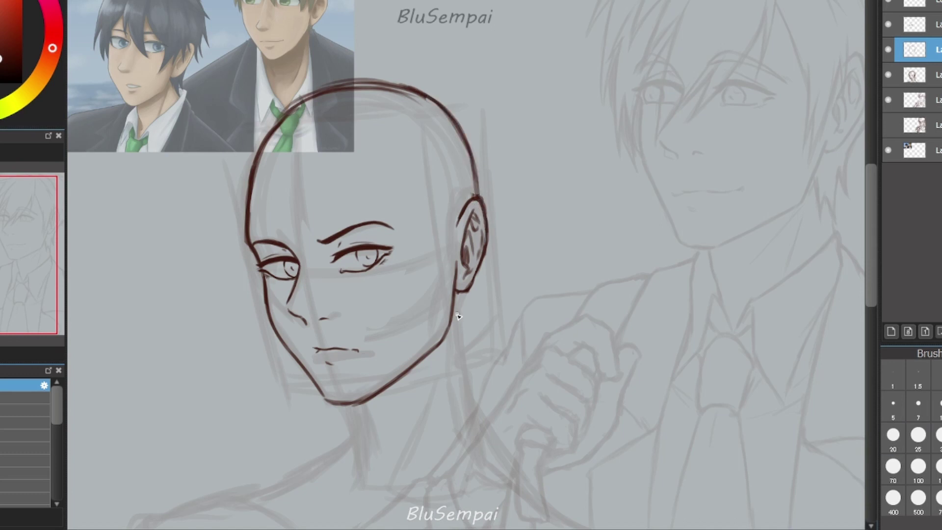
Draw the front and back neck lines below the jaw and ear, with a light neck-muscle line.
drag(457, 294, 474, 407)
drag(351, 406, 362, 455)
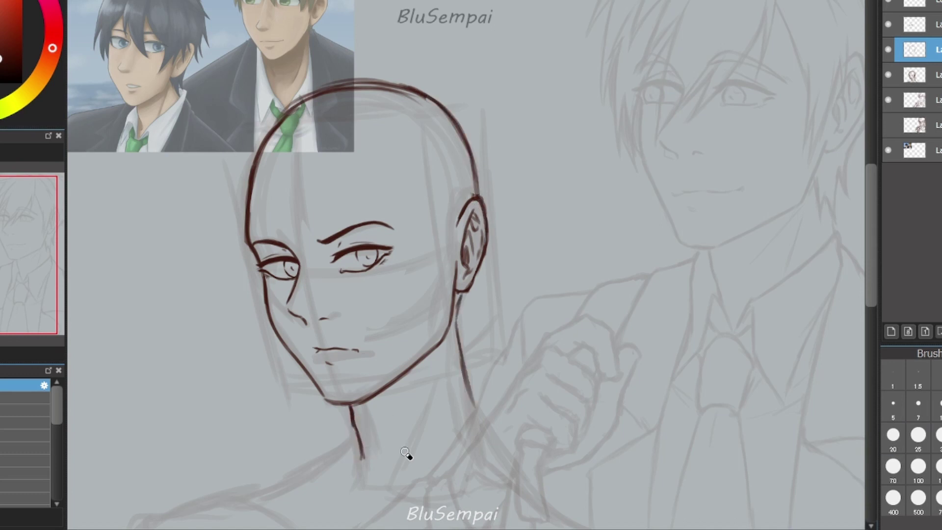
key(ctrl+z)
drag(351, 407, 368, 466)
drag(450, 333, 434, 446)
drag(456, 349, 480, 423)
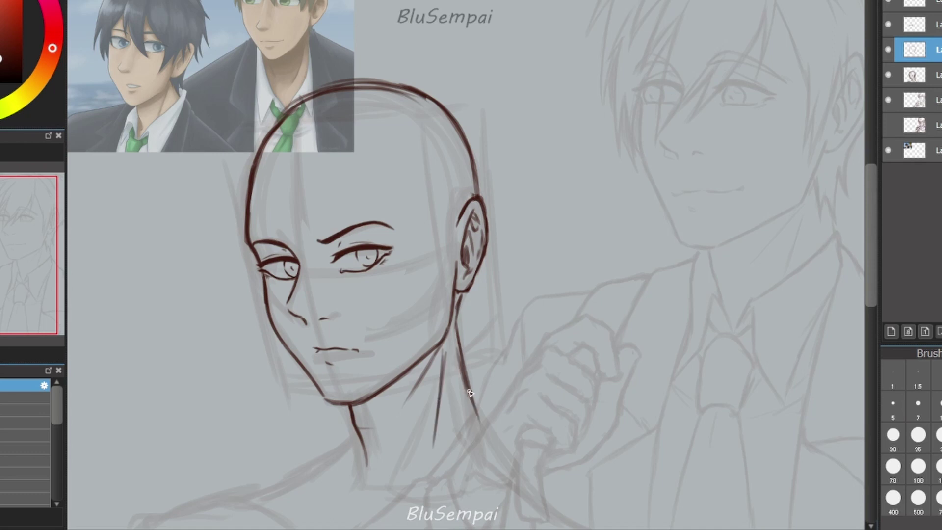
drag(365, 447, 371, 476)
Sketch the shirt collar's inner opening and its two small folded points at the base of the neck.
scroll(371, 471, down, 1)
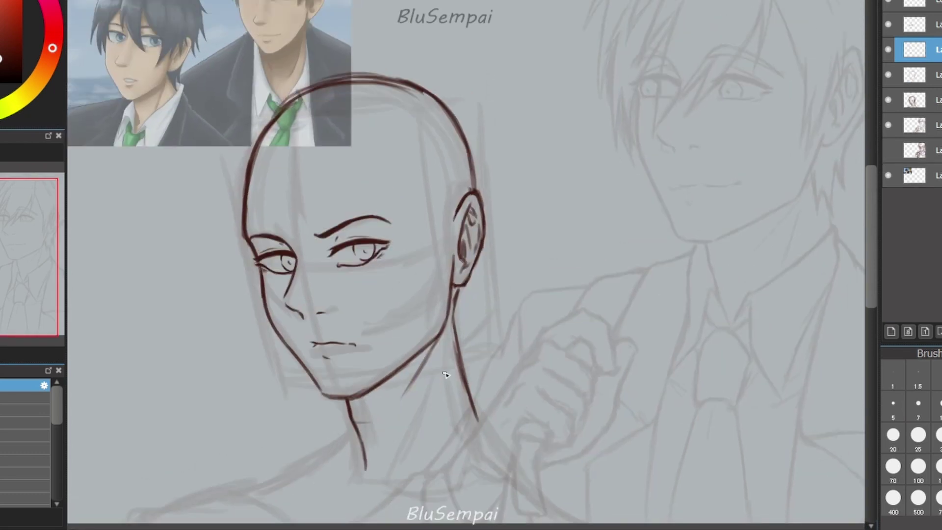
scroll(444, 374, down, 1)
drag(493, 316, 483, 358)
drag(460, 403, 403, 456)
drag(464, 398, 454, 442)
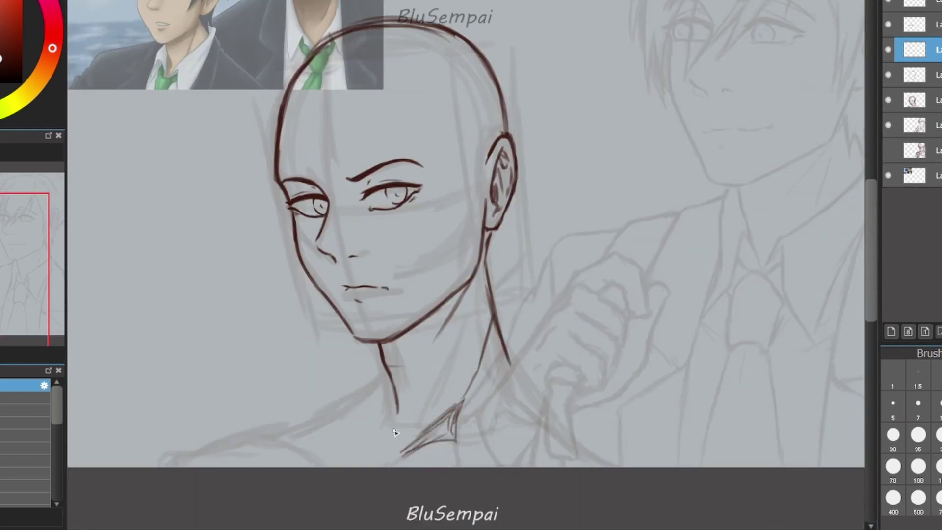
drag(387, 402, 402, 459)
mouse_move(391, 422)
mouse_down()
mouse_move(380, 355)
mouse_move(396, 437)
mouse_up()
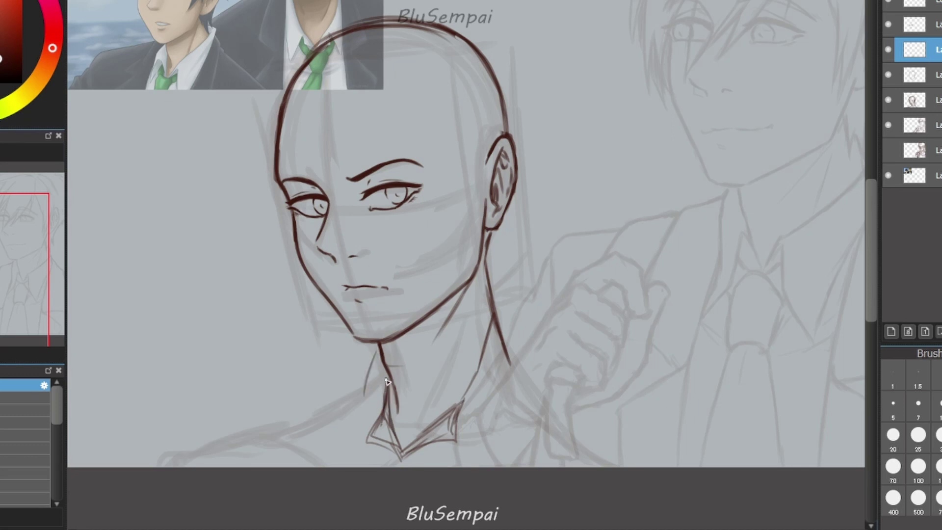
Draw the collar's outer flaps on both sides of the neck, extending the near side down to the canvas edge.
drag(379, 347, 353, 430)
drag(361, 422, 371, 393)
drag(381, 348, 349, 436)
drag(462, 432, 466, 400)
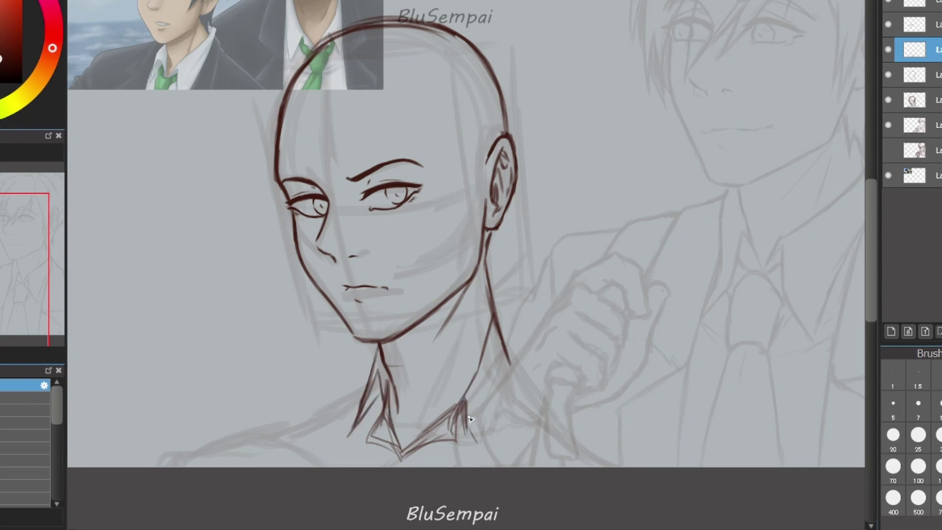
drag(509, 356, 489, 457)
drag(489, 457, 464, 402)
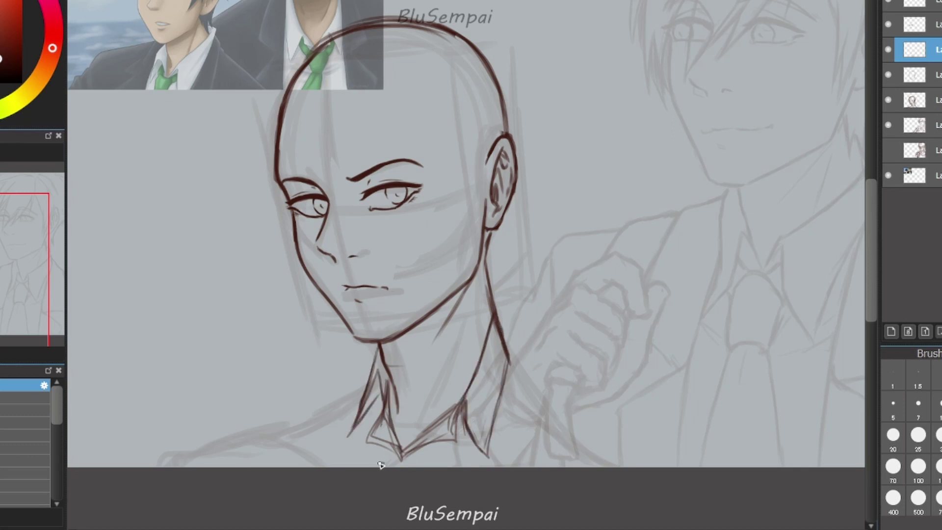
mouse_move(487, 292)
mouse_down()
mouse_move(505, 343)
mouse_move(516, 465)
mouse_up()
drag(506, 373, 499, 462)
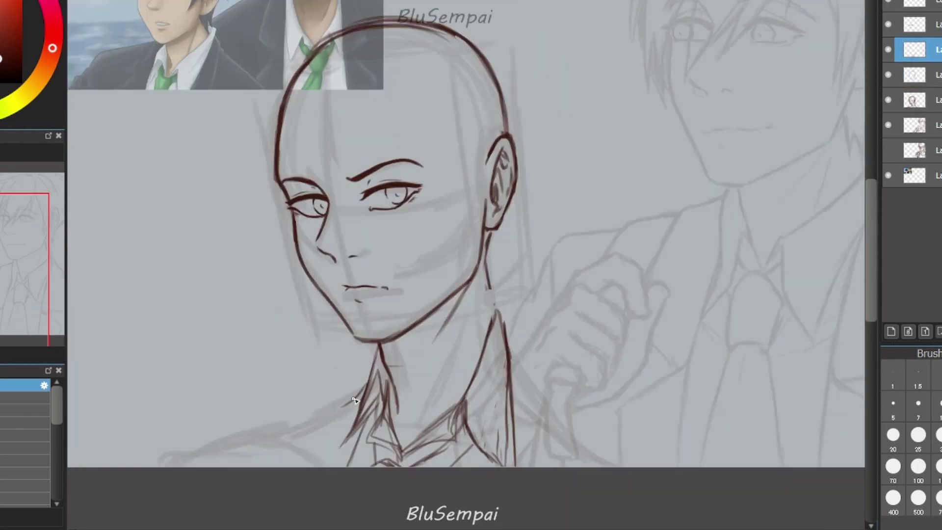
Draw the jacket's shoulder lines and lapel edges on both sides of the collar, extending them toward the canvas bottom.
drag(357, 388, 280, 466)
mouse_move(493, 317)
mouse_down()
mouse_move(571, 435)
mouse_move(633, 466)
mouse_up()
mouse_move(343, 400)
mouse_down()
mouse_move(206, 432)
mouse_move(153, 461)
mouse_up()
drag(362, 383, 340, 406)
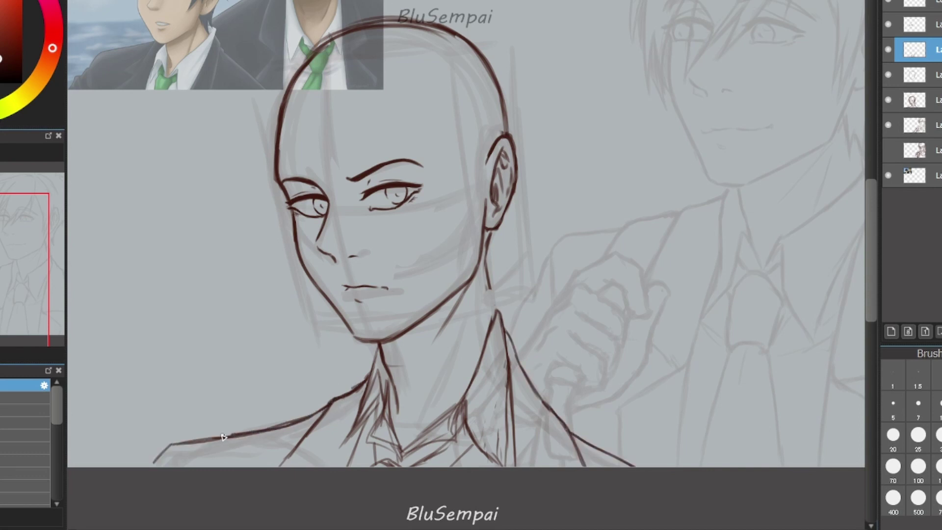
drag(153, 464, 296, 421)
drag(542, 400, 575, 432)
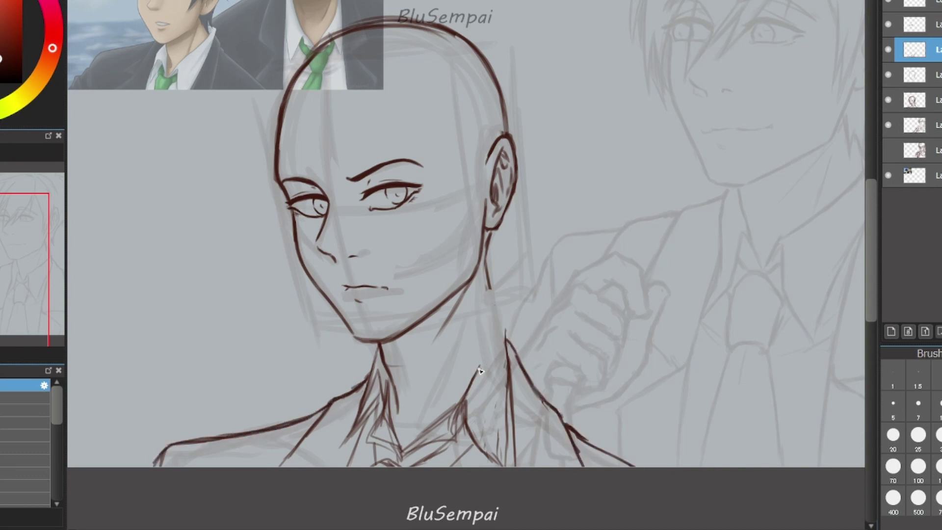
Redraw the back neck line and the neck-muscle line down to the collar, and firm up the collar's inner edge.
mouse_move(491, 275)
mouse_down()
mouse_move(499, 321)
mouse_move(433, 410)
mouse_up()
drag(445, 420, 403, 459)
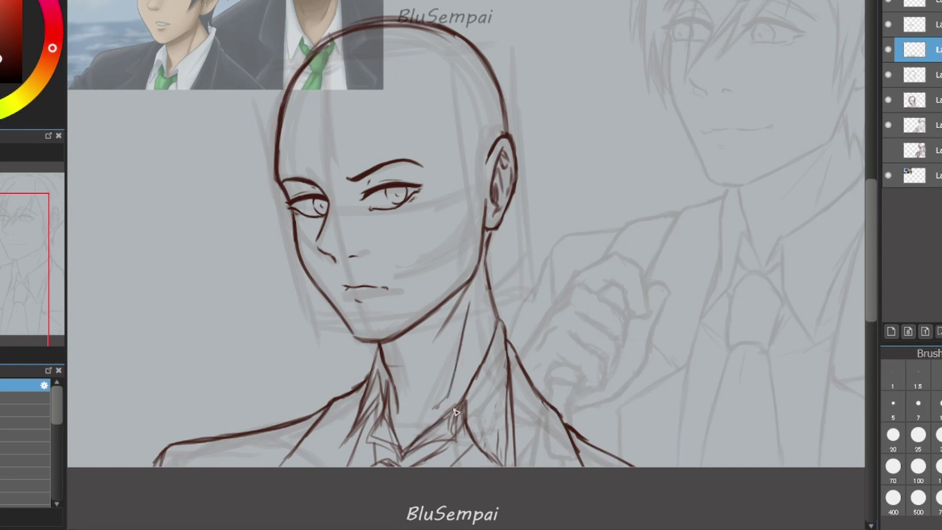
drag(382, 418, 385, 413)
On the head outline layer, draw the angled outer edge of the near shoulder with parallel diagonal bands running to the canvas edge.
click(900, 124)
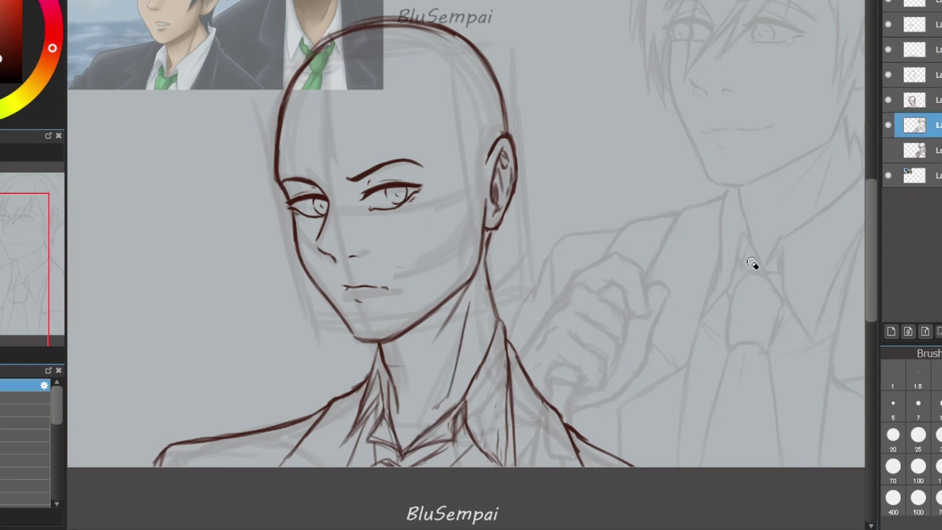
click(918, 49)
click(918, 75)
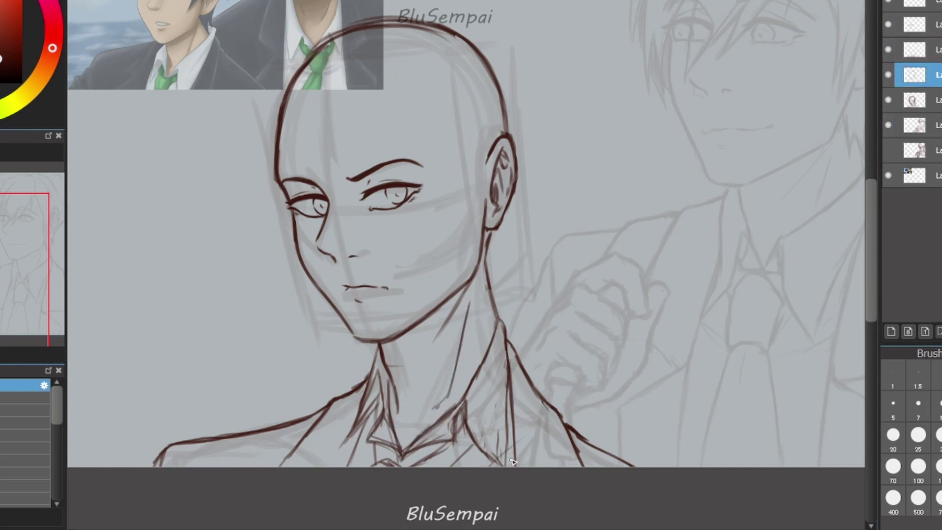
mouse_move(511, 461)
mouse_down()
mouse_move(534, 431)
mouse_move(614, 449)
mouse_up()
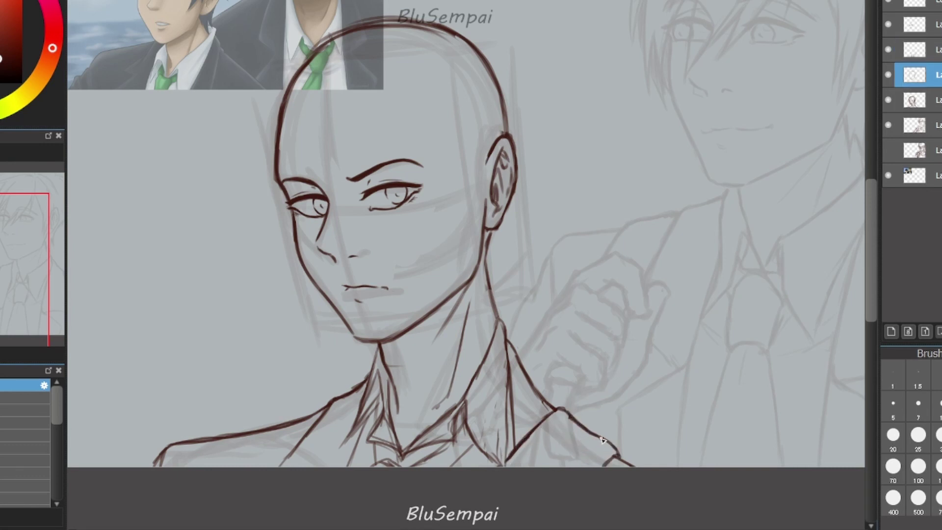
drag(532, 463, 573, 424)
drag(558, 465, 592, 439)
Fade the head linework and start the fringe on a new layer with long tapered strands falling between the eyes.
click(891, 332)
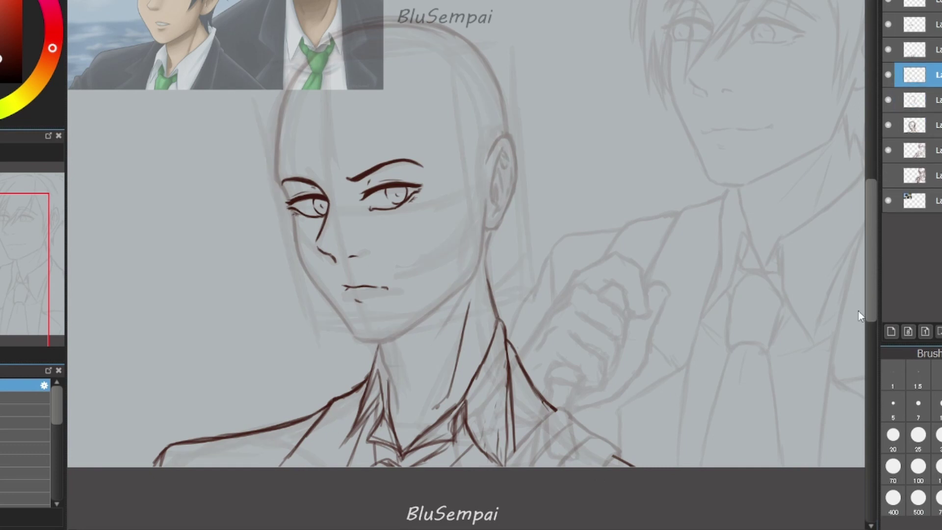
key(h)
key(h)
scroll(590, 395, up, 4)
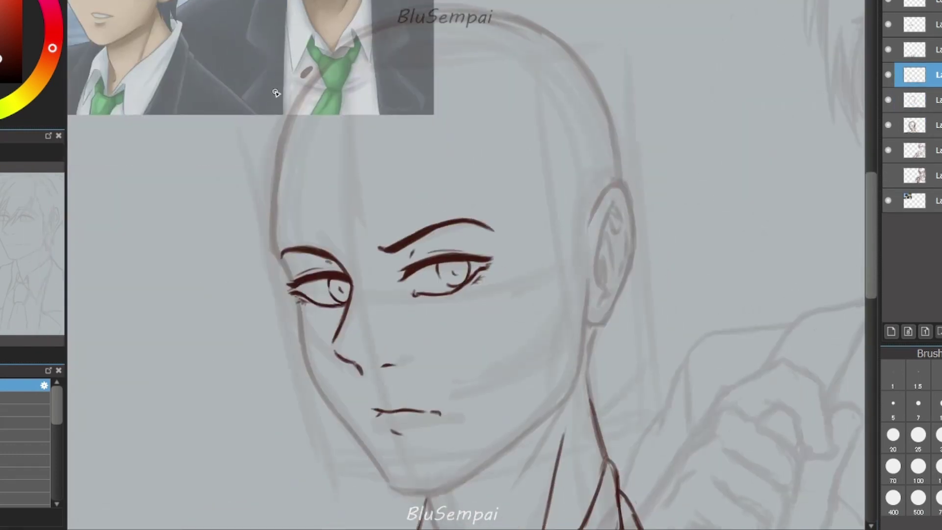
drag(302, 163, 326, 221)
key(ctrl+z)
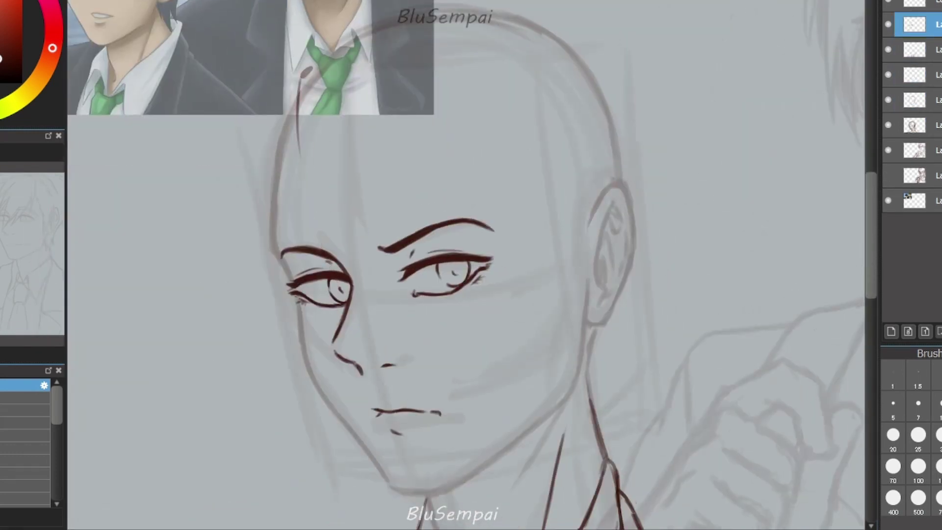
key(ctrl+z)
drag(311, 80, 327, 285)
mouse_move(315, 216)
mouse_down()
mouse_move(407, 351)
mouse_move(376, 164)
mouse_up()
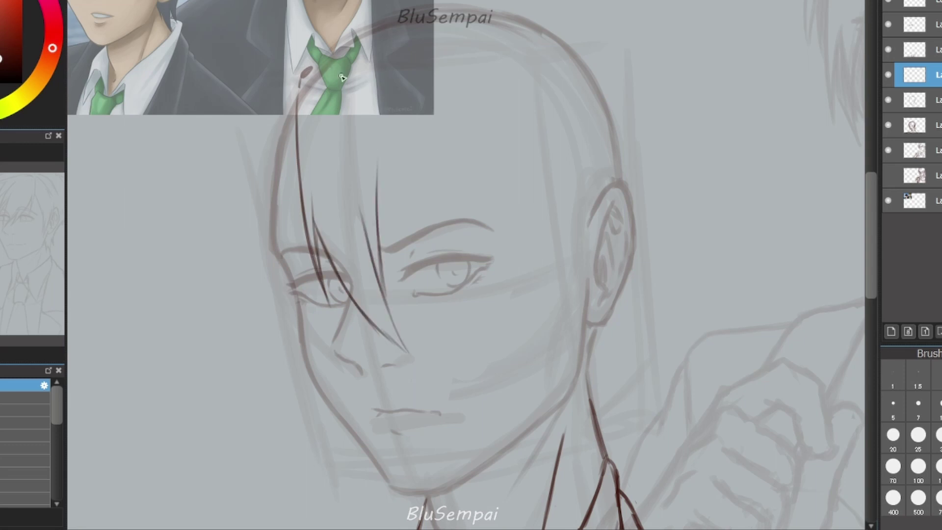
Sketch the fringe's main sweep across the forehead with pointed strands over the near eyebrow and down beside the near eye.
drag(324, 62, 485, 169)
drag(417, 130, 521, 230)
drag(391, 130, 442, 202)
drag(434, 157, 491, 226)
drag(373, 192, 417, 312)
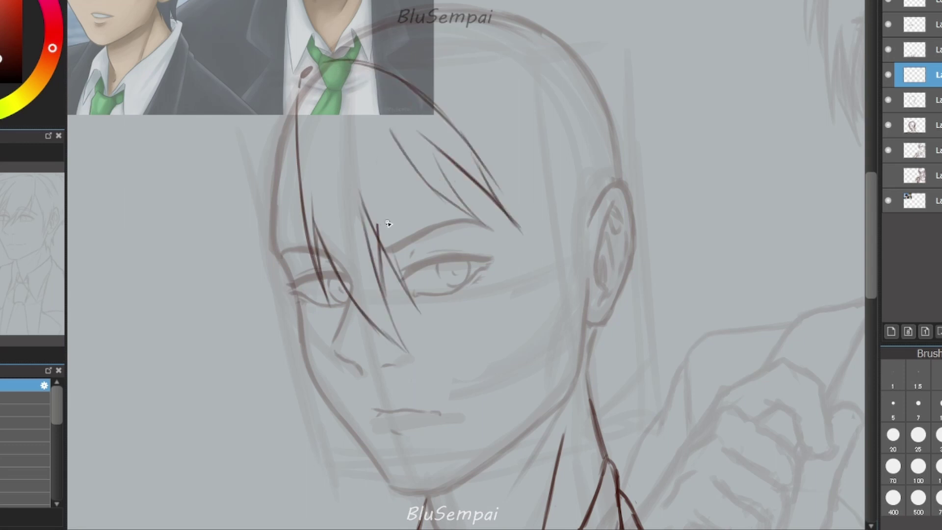
drag(319, 81, 346, 145)
mouse_move(388, 143)
mouse_down()
mouse_move(403, 185)
mouse_move(498, 270)
mouse_up()
drag(521, 233, 528, 339)
drag(516, 373, 540, 289)
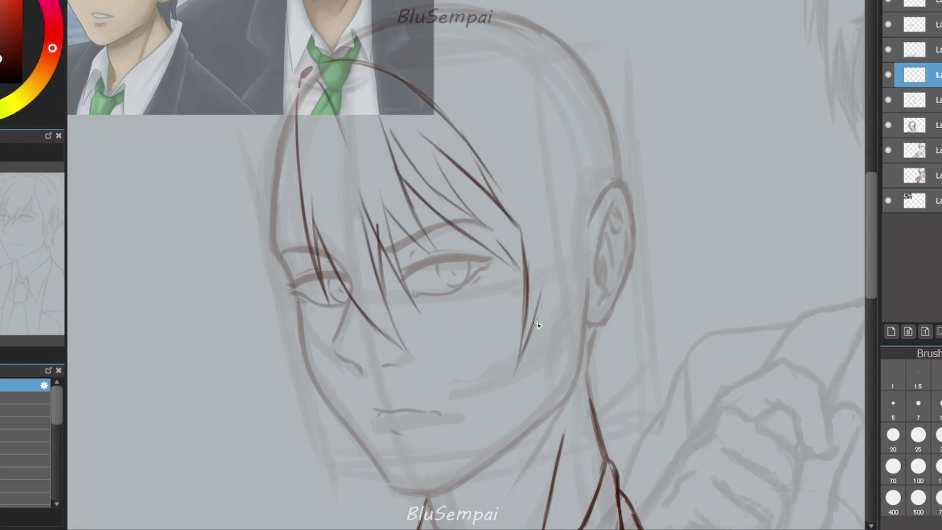
Draw pointed sideburn strands between the near eye and the ear, with a few overlapping the ear's front edge.
drag(540, 351, 557, 248)
drag(545, 358, 589, 170)
drag(600, 211, 585, 297)
drag(593, 261, 574, 321)
drag(603, 177, 601, 302)
Sketch the inner crown line curving from the top of the head to the ear, with short strands above the temple.
drag(373, 39, 537, 23)
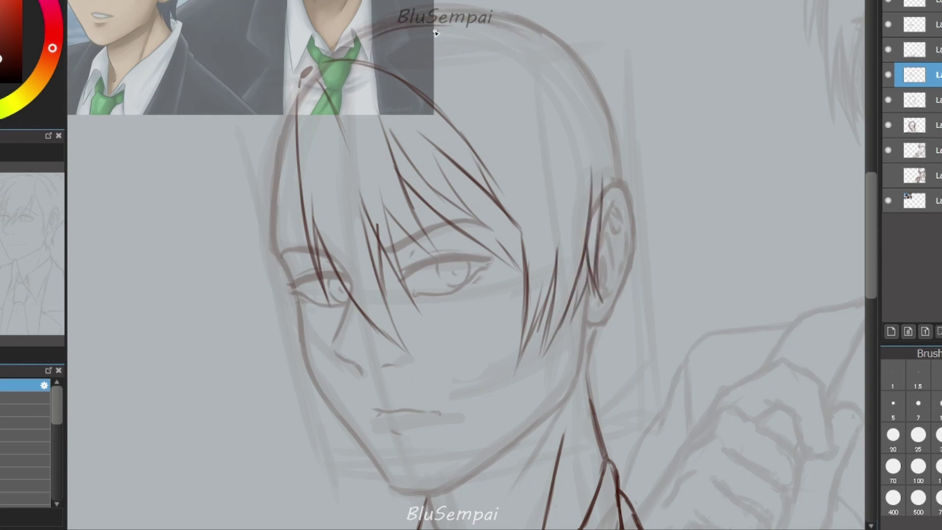
drag(405, 25, 609, 100)
drag(499, 69, 607, 103)
key(ctrl+z)
key(ctrl+z)
drag(471, 22, 604, 186)
drag(510, 124, 613, 191)
drag(535, 137, 557, 197)
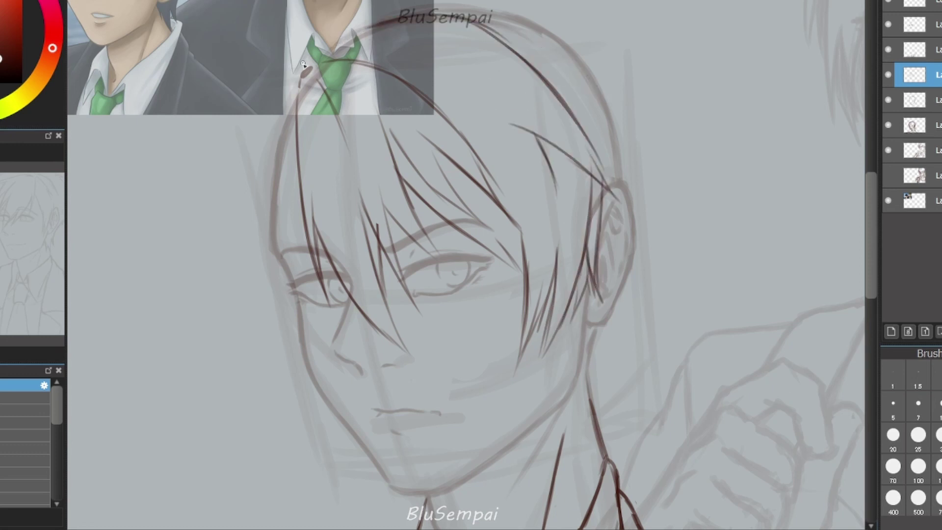
Draw the far side of the hair curving from the parting past the temple into long pointed strands beside the cheek.
drag(301, 69, 239, 162)
drag(258, 118, 224, 267)
drag(300, 216, 283, 324)
drag(288, 147, 274, 376)
drag(248, 207, 280, 405)
drag(275, 302, 319, 395)
drag(236, 209, 232, 275)
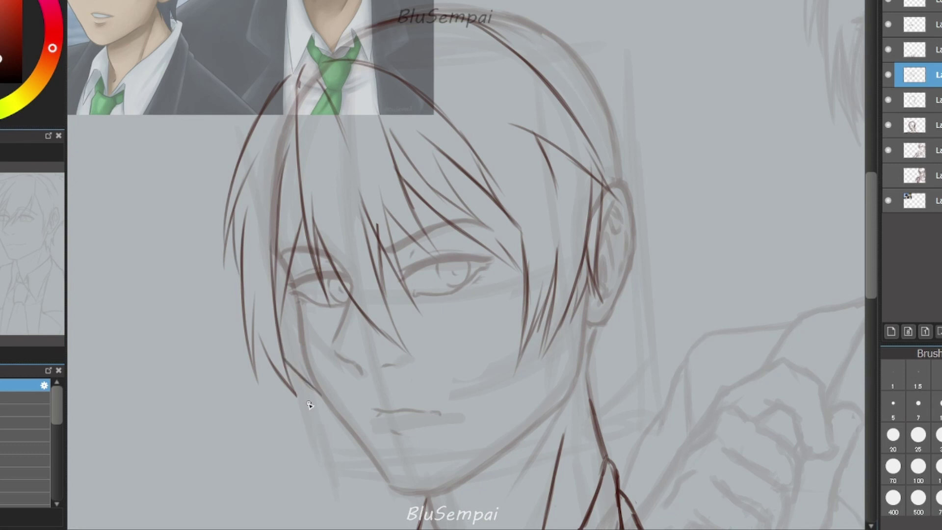
Add pointed tips and hatched shading strokes to the far-side hair beside the cheek.
drag(255, 344, 280, 409)
drag(254, 324, 273, 390)
drag(236, 242, 235, 369)
drag(237, 253, 230, 322)
drag(292, 287, 296, 373)
drag(302, 338, 329, 415)
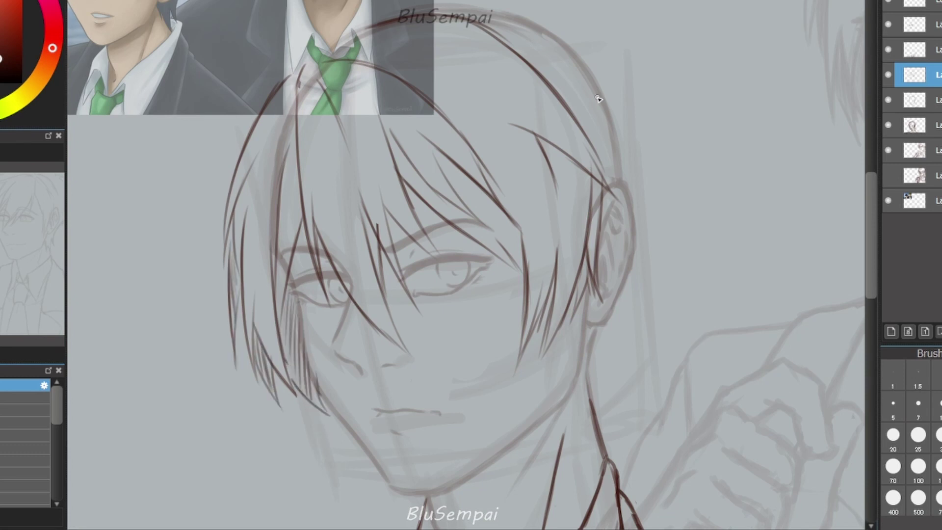
Sketch the outer hair silhouette over the crown and down behind the ear to spiky strands at the nape.
drag(239, 155, 437, 2)
drag(543, 2, 603, 57)
drag(565, 17, 672, 162)
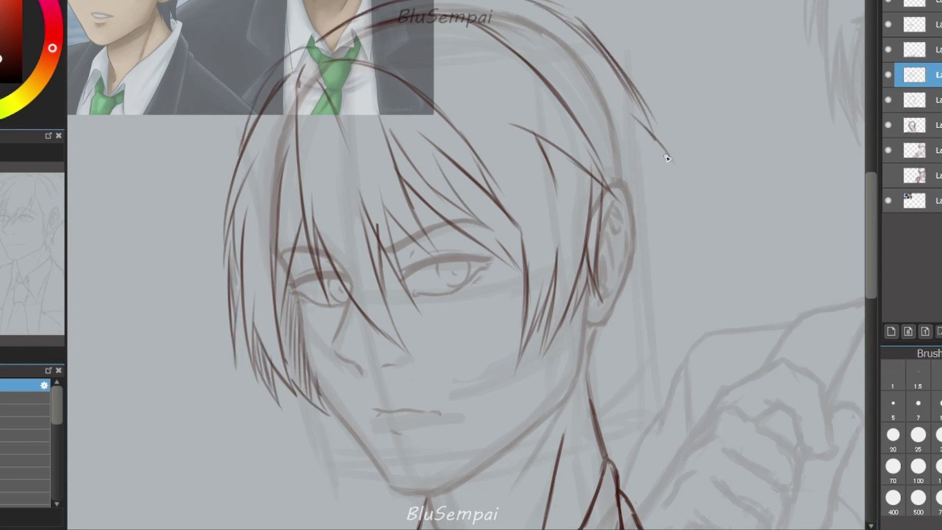
drag(636, 93, 685, 184)
drag(638, 128, 665, 258)
drag(589, 403, 638, 285)
drag(657, 121, 665, 245)
drag(655, 247, 638, 316)
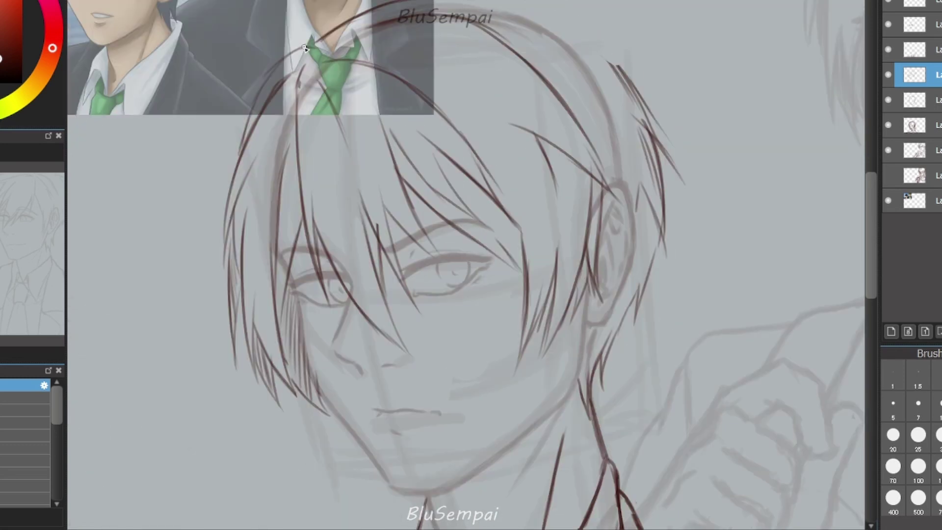
Redraw the far-side hair contour as a wider curve from the parting down past the temple.
key(ctrl+z)
drag(290, 64, 199, 304)
key(ctrl+z)
mouse_move(290, 74)
mouse_down()
mouse_move(199, 323)
mouse_move(199, 225)
mouse_up()
key(ctrl+z)
drag(228, 162, 202, 297)
drag(330, 42, 234, 121)
Replace the back hair contour with a smoother curve from the crown past the ear, tapering toward the nape.
mouse_move(613, 61)
mouse_down()
mouse_move(664, 143)
mouse_move(633, 297)
mouse_up()
drag(491, 7, 632, 116)
key(ctrl+z)
drag(544, 15, 656, 182)
drag(617, 73, 667, 228)
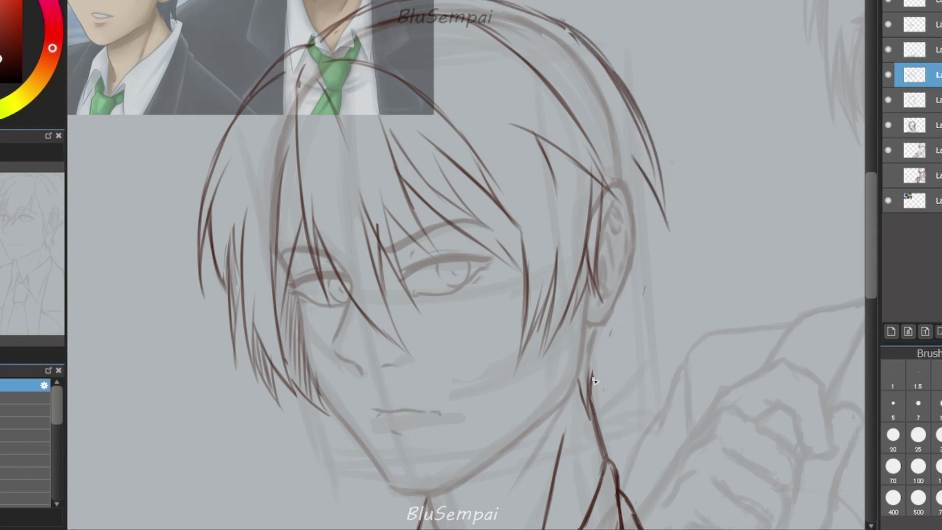
drag(652, 177, 601, 344)
drag(660, 228, 608, 344)
Flip the canvas view and reshape the hair layer with a free perspective transform, raising the upper corner on the face's far side.
key(ctrl+minus)
key(h)
key(ctrl+t)
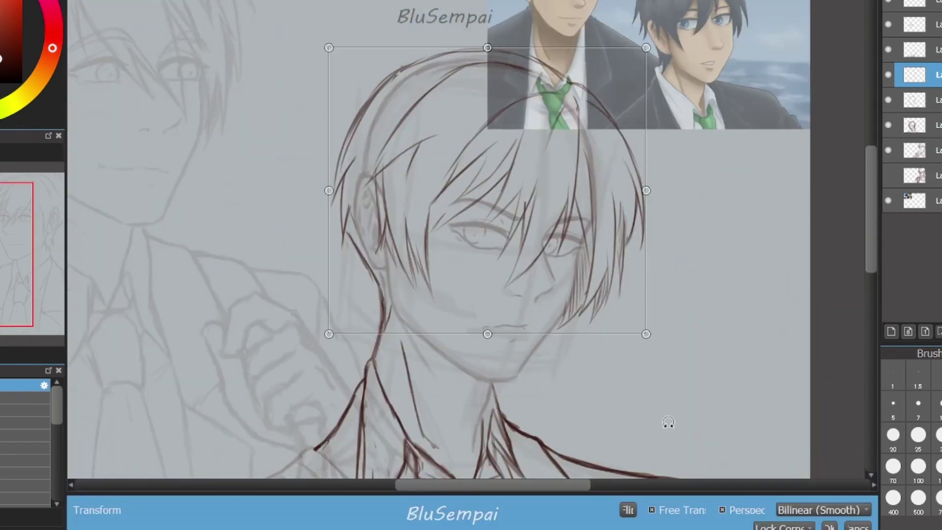
drag(669, 427, 631, 184)
mouse_move(321, 43)
mouse_down()
mouse_move(301, 40)
mouse_move(309, 61)
mouse_move(323, 46)
mouse_up()
key(Return)
key(ctrl+t)
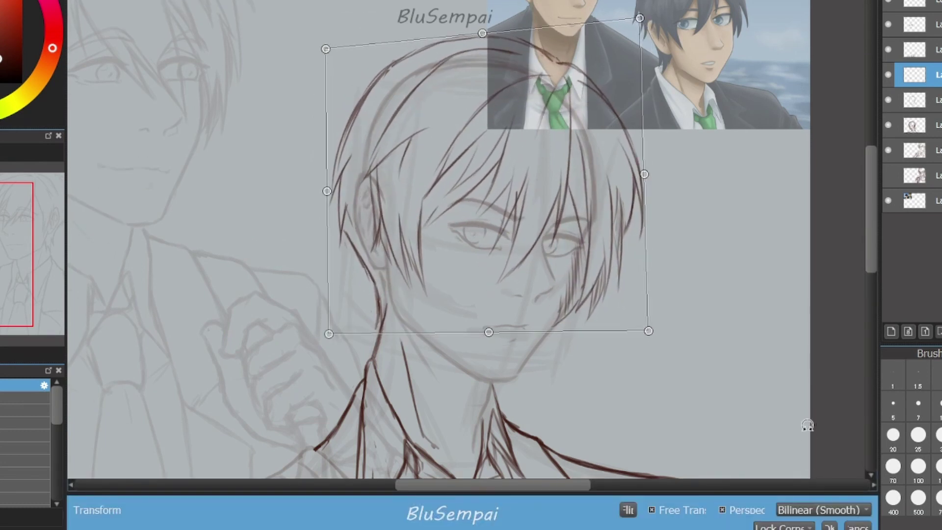
drag(639, 345, 636, 340)
key(Return)
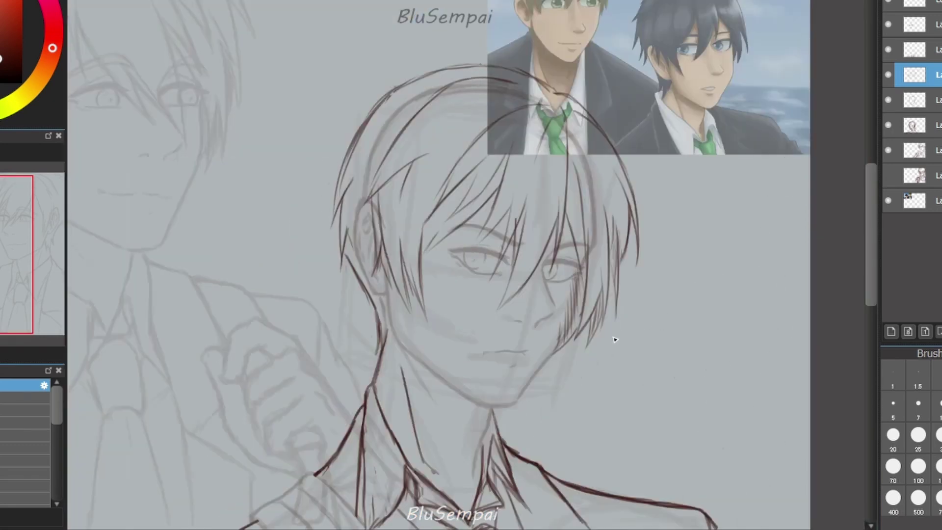
Unflip the view, remove the skull line beneath the hair on the head outline layer, and redraw the ear with its inner folds.
key(h)
click(914, 100)
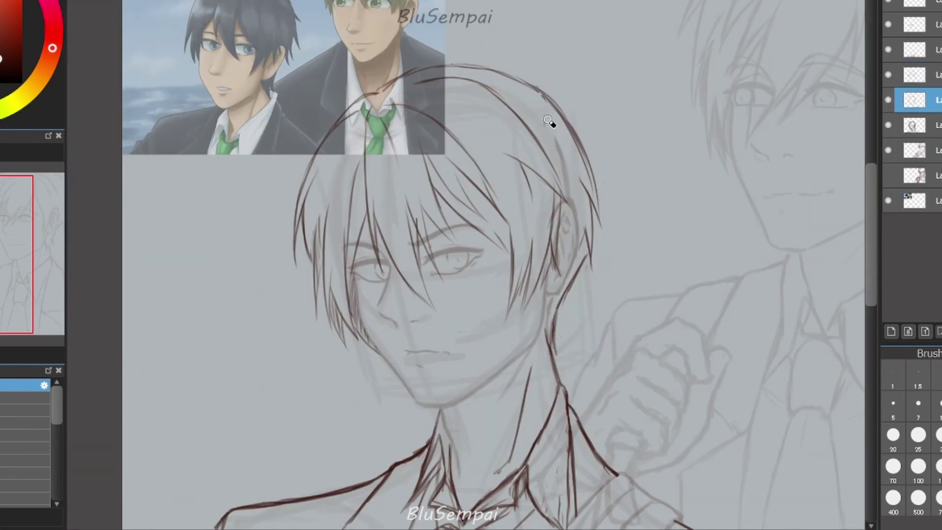
drag(354, 295, 543, 339)
drag(565, 201, 559, 294)
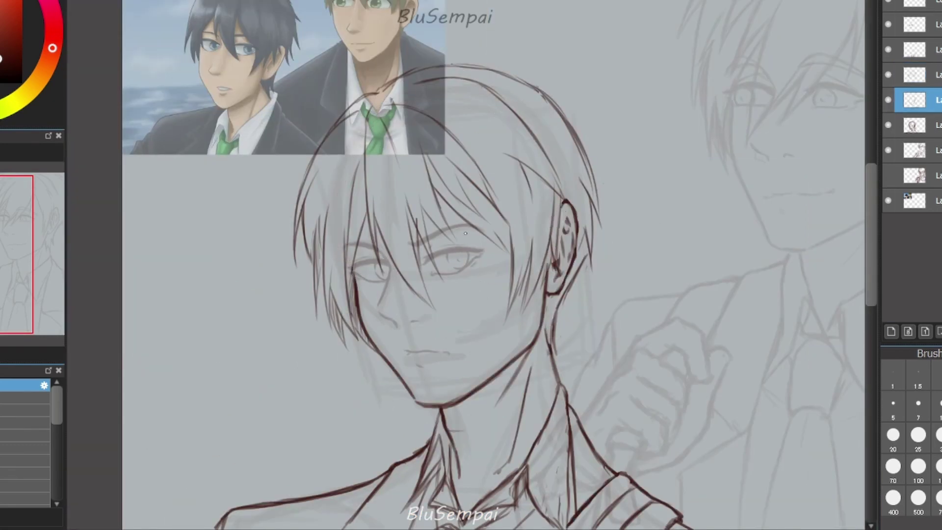
key(ctrl+z)
key(ctrl+z)
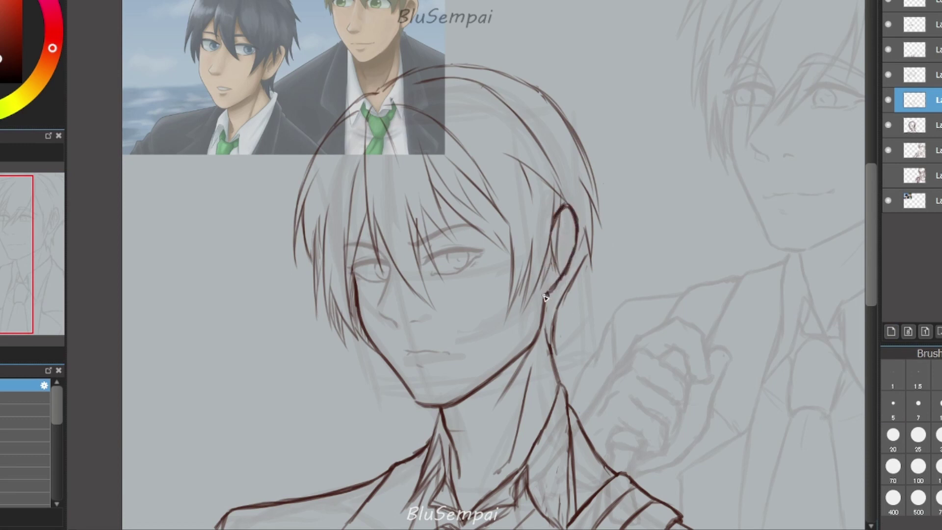
key(ctrl+y)
key(ctrl+y)
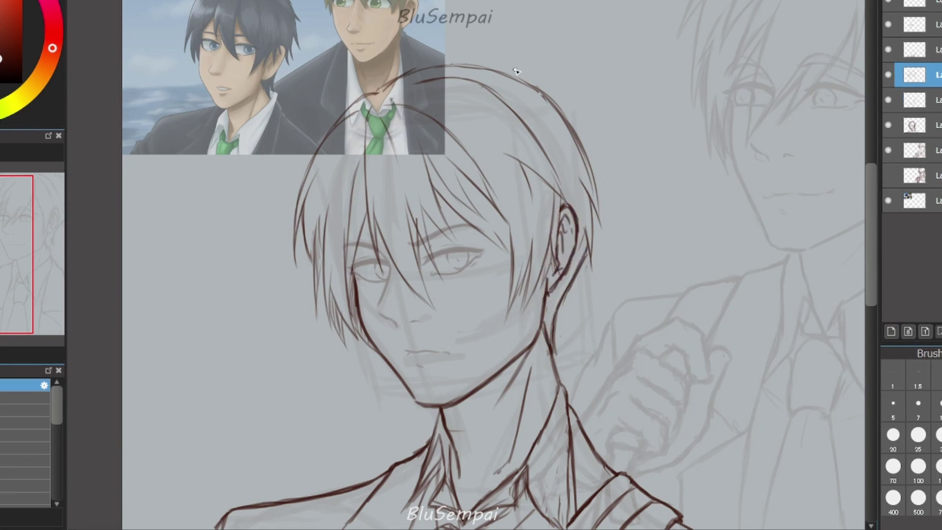
Rework the crown on the hair layer with curled strands at the parting, a flicked tuft at the back, and a fuller back contour.
drag(472, 78, 582, 98)
mouse_move(432, 47)
mouse_down()
mouse_move(368, 89)
mouse_move(540, 74)
mouse_move(544, 99)
mouse_move(586, 97)
mouse_move(599, 189)
mouse_up()
key(ctrl+z)
key(ctrl+z)
drag(570, 96, 600, 191)
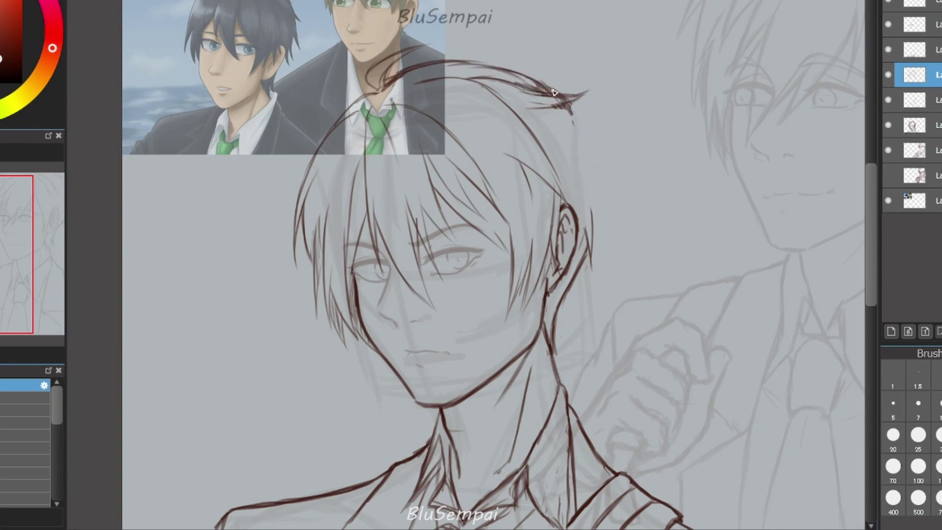
drag(553, 92, 607, 201)
key(ctrl+z)
drag(596, 166, 587, 275)
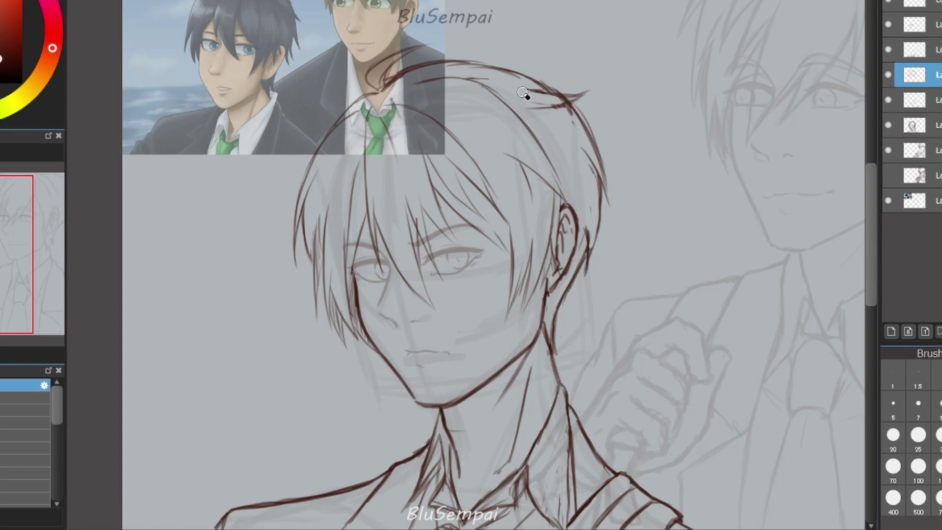
Darken and sharpen the far-side hair contour and strand tips, and redraw the first fringe strand from the parting.
drag(297, 186, 326, 319)
key(ctrl+z)
drag(319, 275, 346, 344)
drag(375, 120, 369, 253)
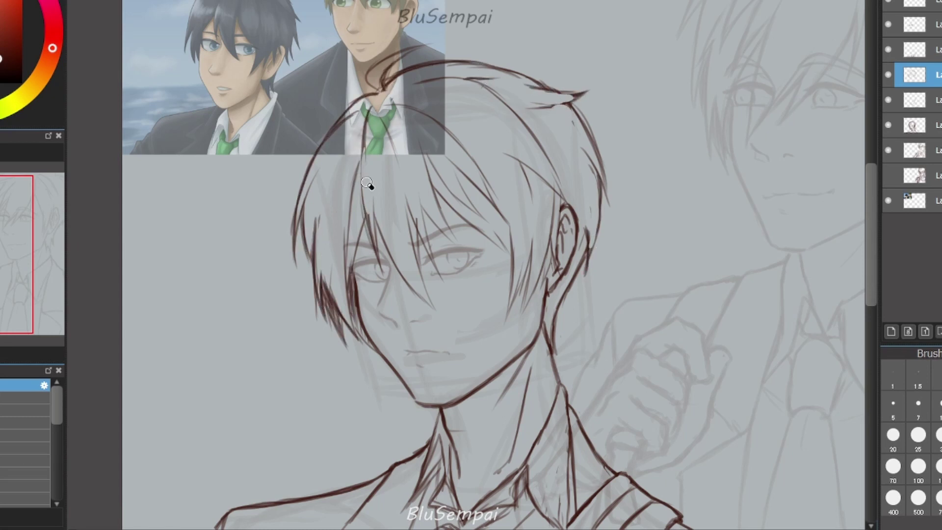
Refine the fringe strands over the near eye and the sideburn strands in front of the ear with darker tapered lines.
drag(387, 204, 437, 312)
drag(415, 192, 469, 273)
drag(427, 165, 508, 255)
mouse_move(514, 225)
mouse_down()
mouse_move(496, 265)
mouse_move(505, 326)
mouse_up()
drag(548, 218, 513, 315)
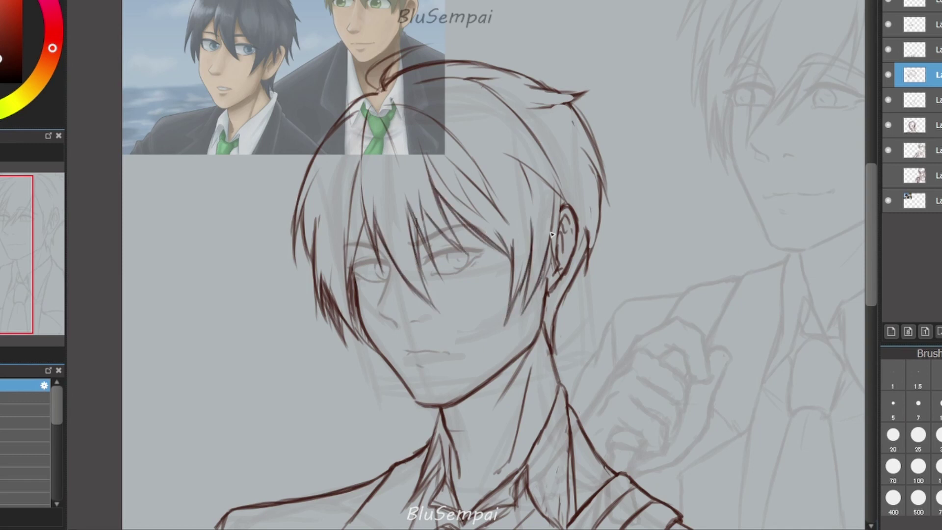
Erase the taller character's lines that overlap the front character's collar and shoulder, and hide the construction sketch layer.
scroll(648, 142, down, 2)
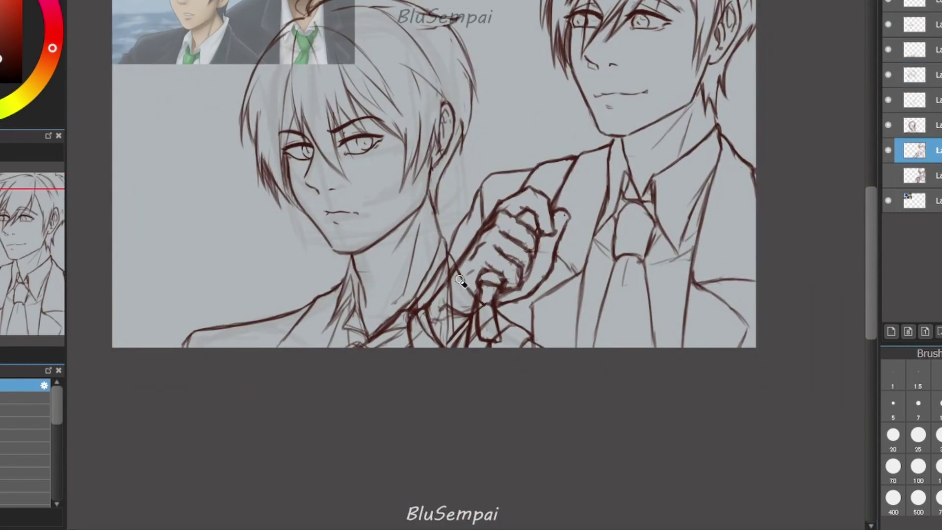
mouse_move(448, 272)
mouse_down()
mouse_move(471, 339)
mouse_move(539, 347)
mouse_up()
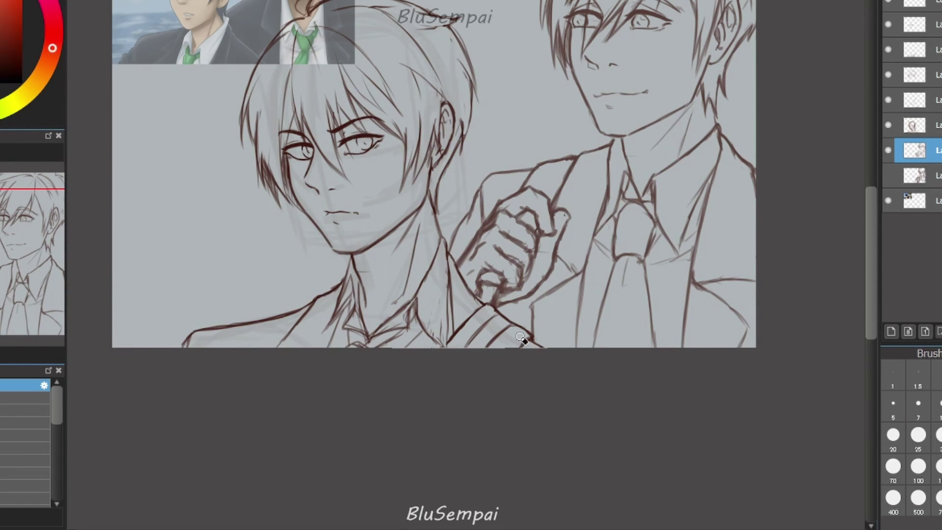
scroll(538, 347, up, 3)
click(889, 102)
scroll(890, 73, down, 3)
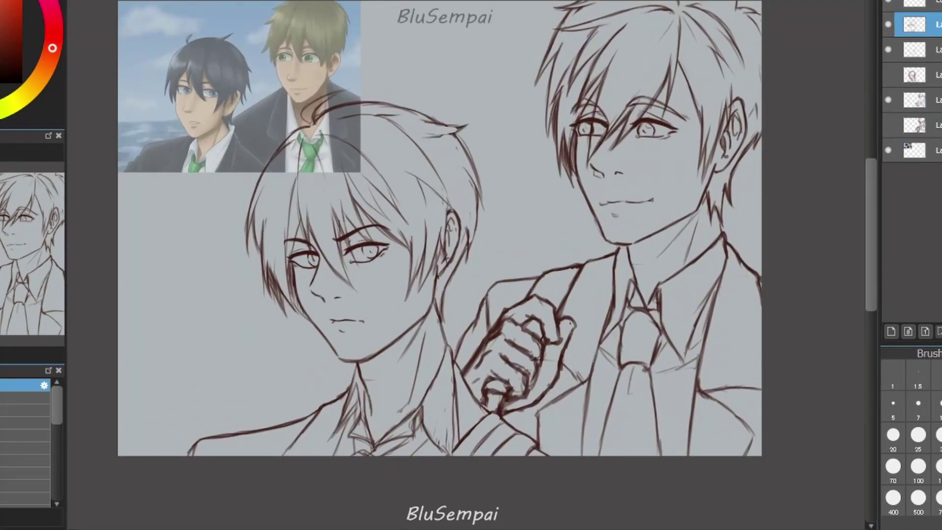
Move the front character's linework up and to the left on the canvas with Transform.
key(ctrl+t)
drag(495, 243, 452, 225)
key(Return)
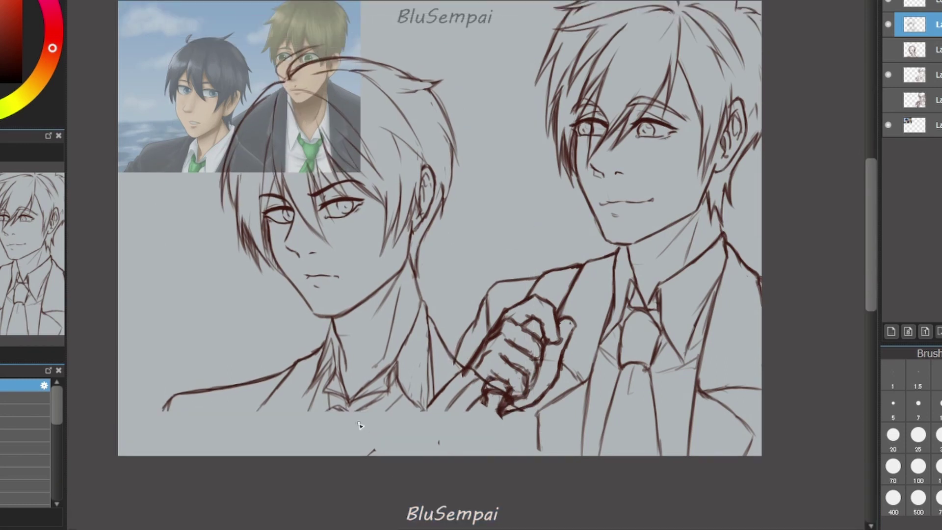
Draw the front character's near-side jacket lapel with its notch, and extend the other lapel edge down to the canvas bottom.
drag(276, 403, 243, 433)
drag(240, 437, 292, 424)
drag(243, 456, 299, 438)
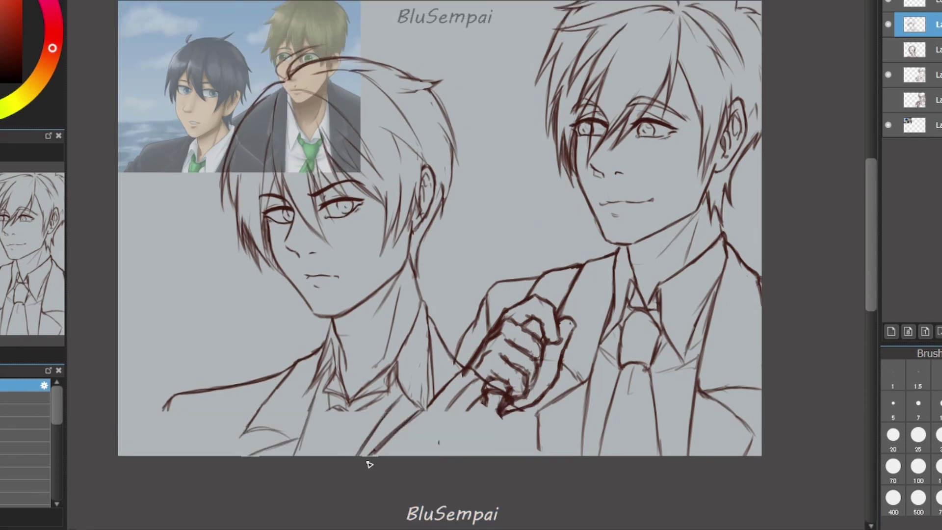
key(ctrl+Up)
drag(421, 409, 393, 442)
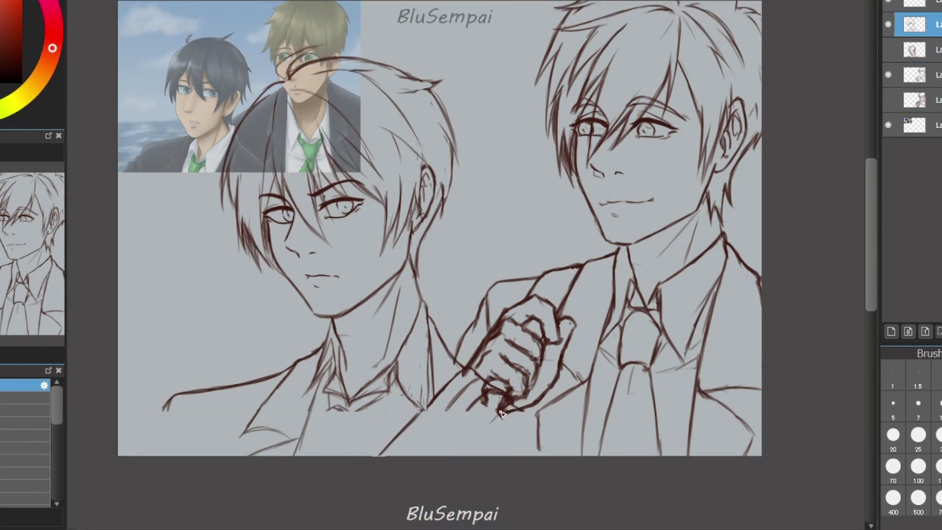
Sketch the front character's jacket folds and shoulder down to the canvas bottom, and redraw the lapel notch.
drag(501, 412, 463, 457)
drag(476, 408, 411, 456)
key(ctrl+z)
drag(168, 404, 138, 456)
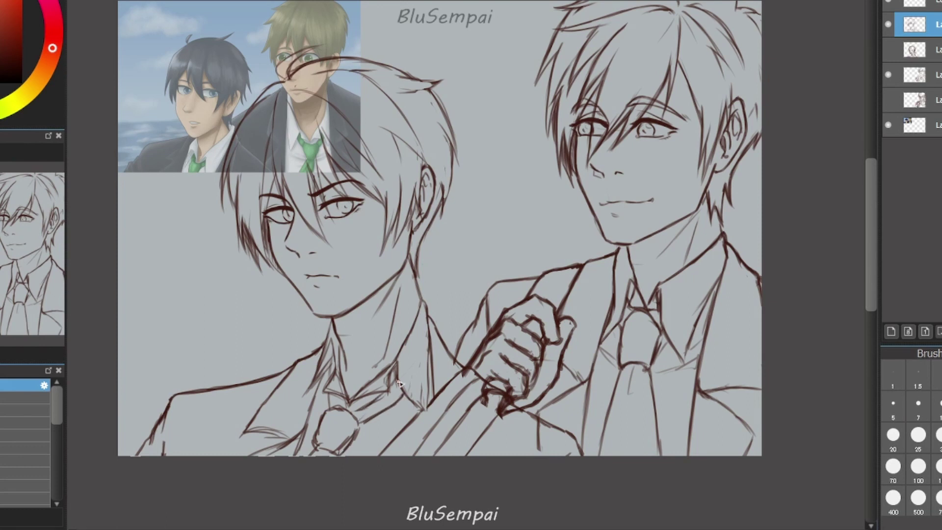
key(ctrl+z)
drag(270, 397, 234, 445)
drag(233, 445, 284, 454)
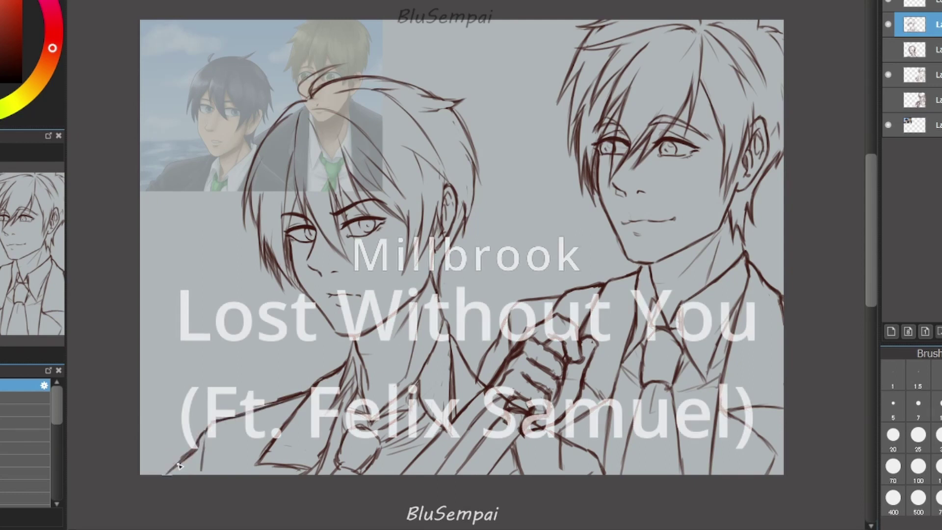
Activate the taller character's sketch layer and mirror the canvas view to check both figures' proportions.
key(Down)
key(Down)
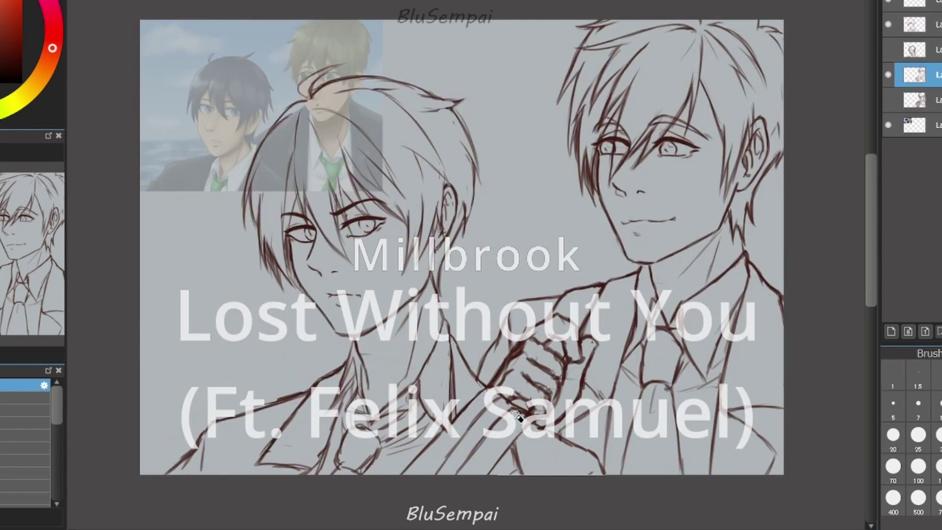
key(h)
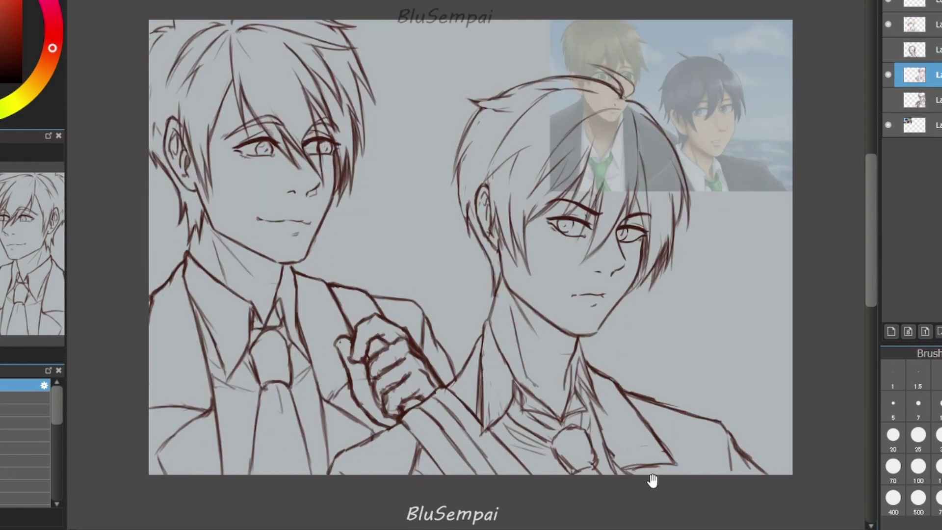
key(h)
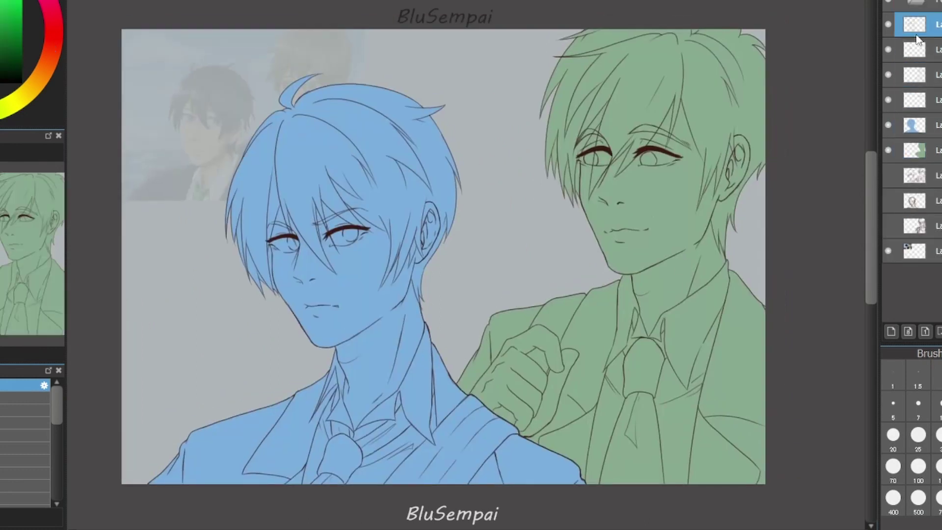
Add a new background layer beneath the characters' layer folder.
click(917, 5)
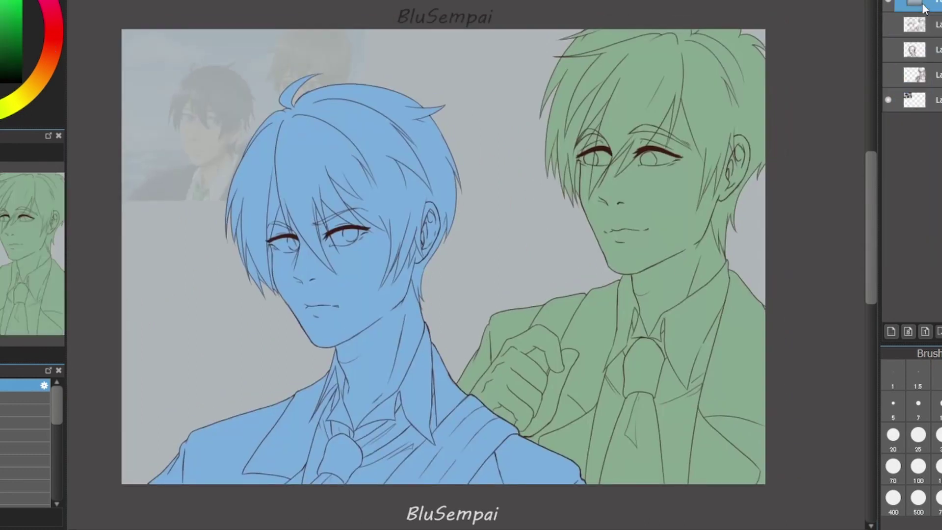
key(ctrl+shift+n)
drag(606, 348, 622, 361)
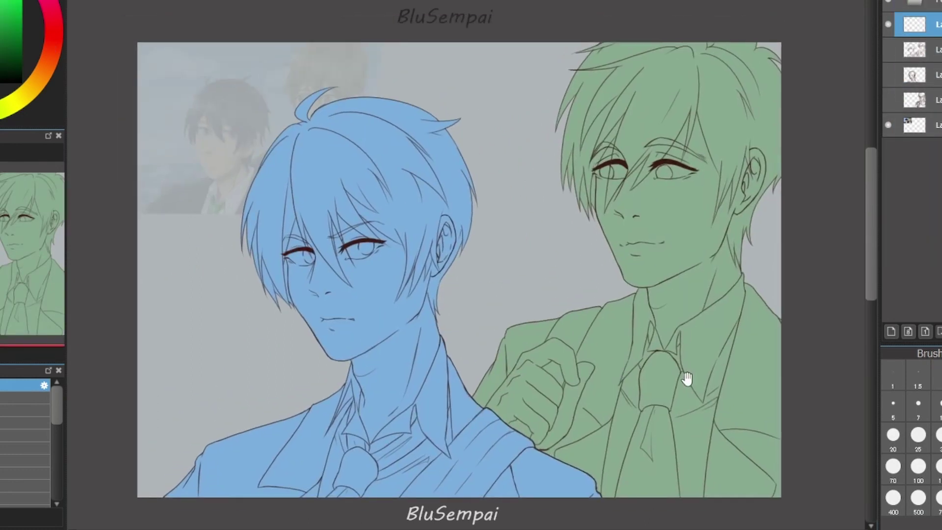
click(915, 125)
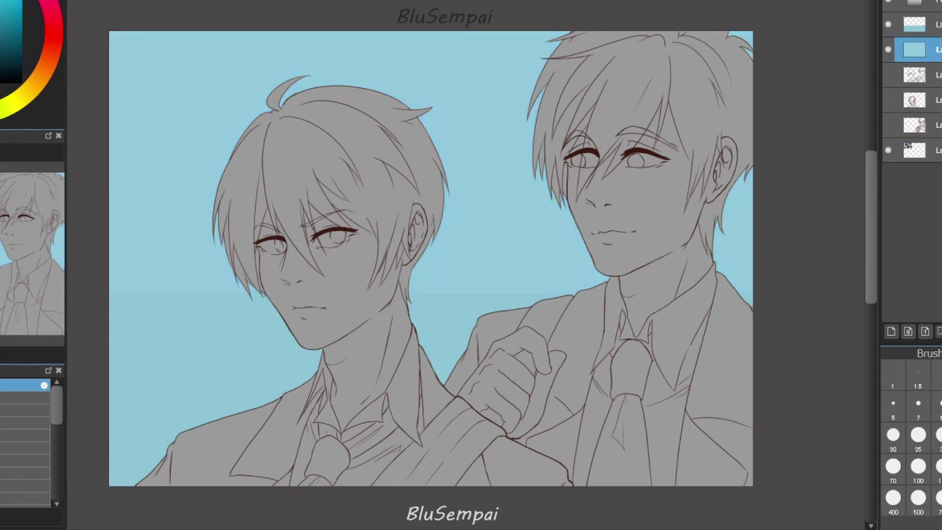
Airbrush a pale glow into the sky above the horizon and lighten the lower part of the sea.
scroll(555, 252, down, 3)
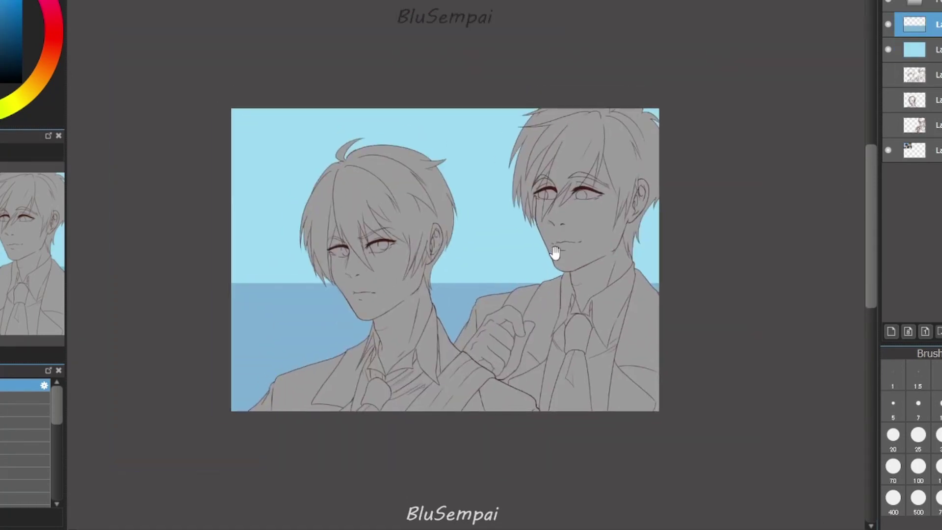
drag(344, 270, 484, 211)
drag(256, 235, 507, 312)
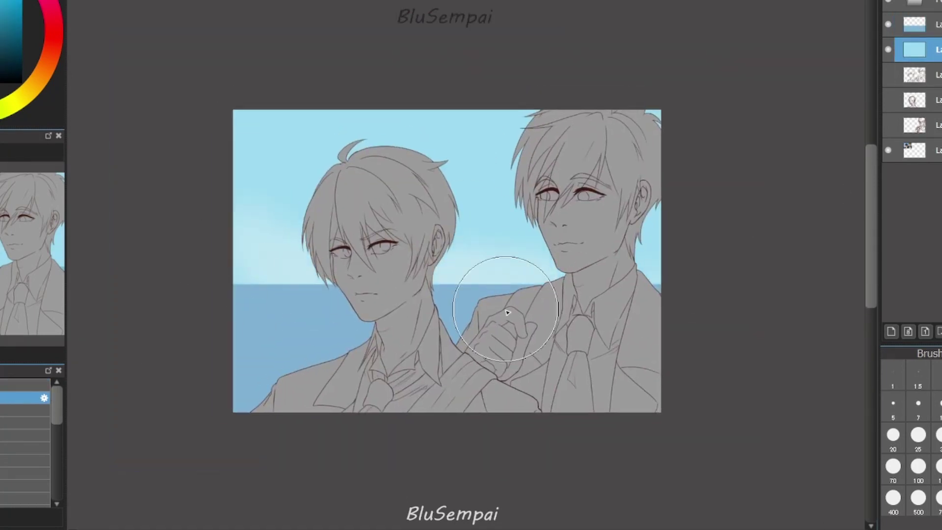
click(915, 24)
mouse_move(429, 311)
mouse_down()
mouse_move(228, 431)
mouse_move(212, 370)
mouse_up()
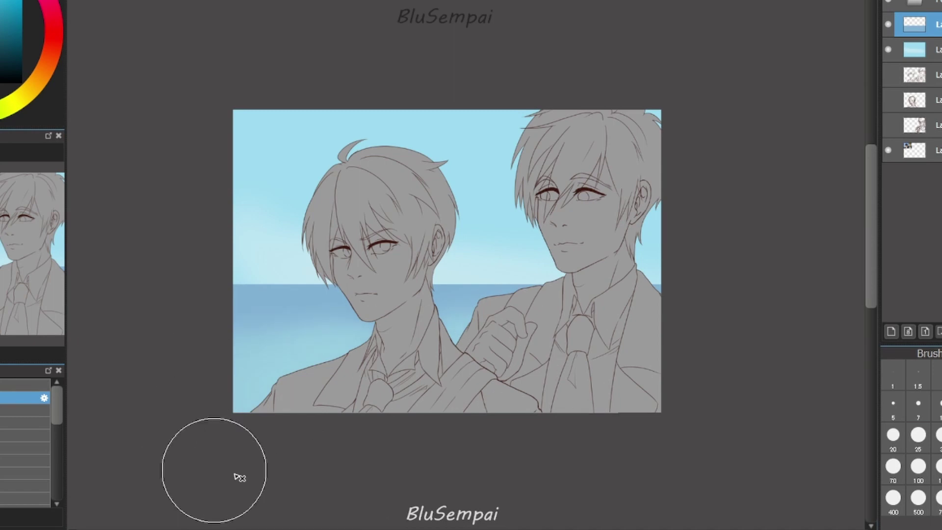
Paint pale and dark wave strokes on the sea, and add foam along the horizon on a new layer beneath it.
scroll(55, 428, down, 1)
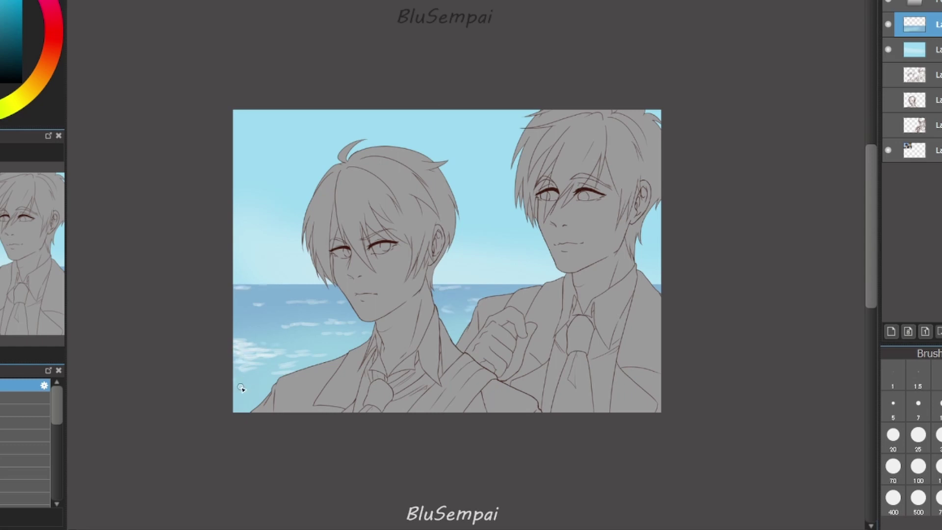
key(ctrl+shift+n)
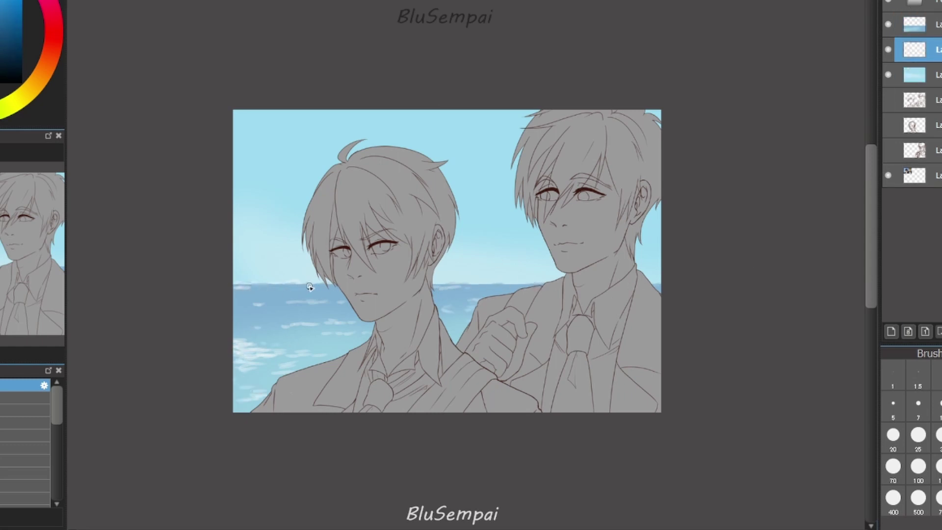
key(alt+])
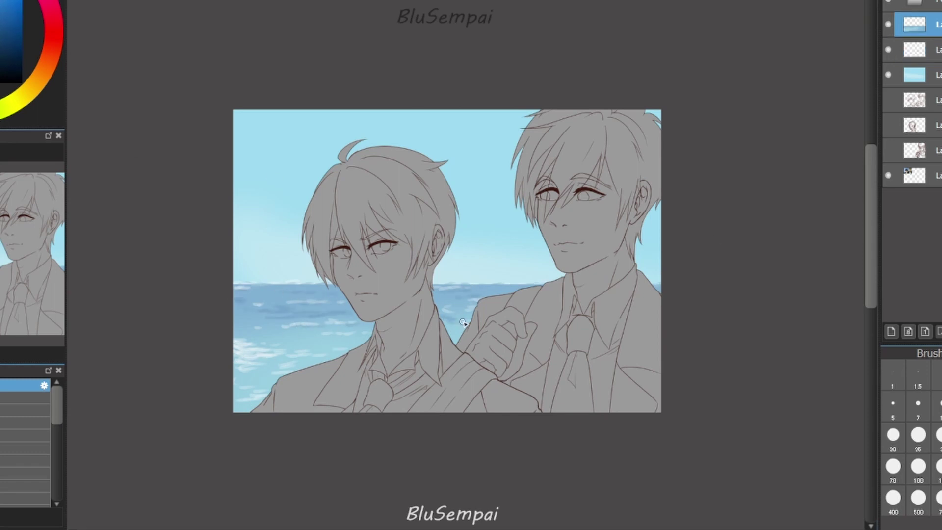
Paint soft white clouds beside both characters' heads on a new layer above the sky.
key(ctrl+shift+n)
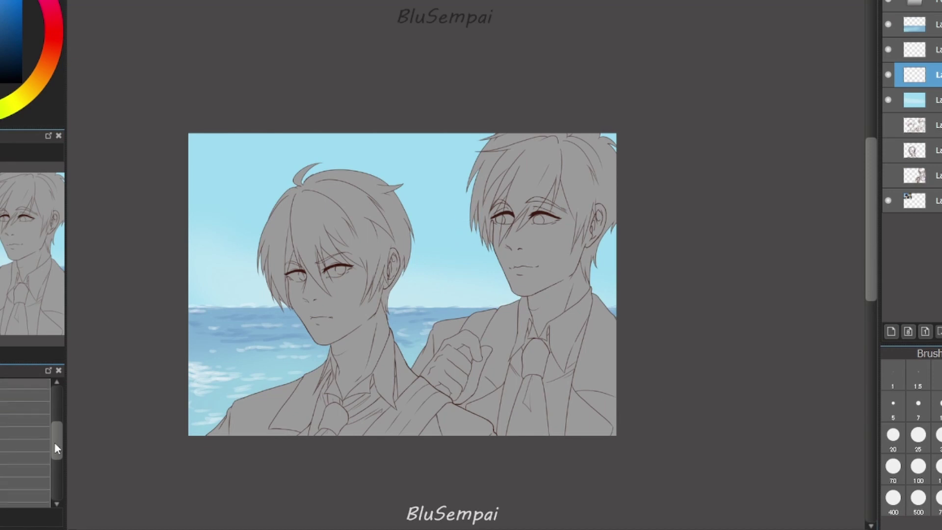
drag(194, 154, 220, 172)
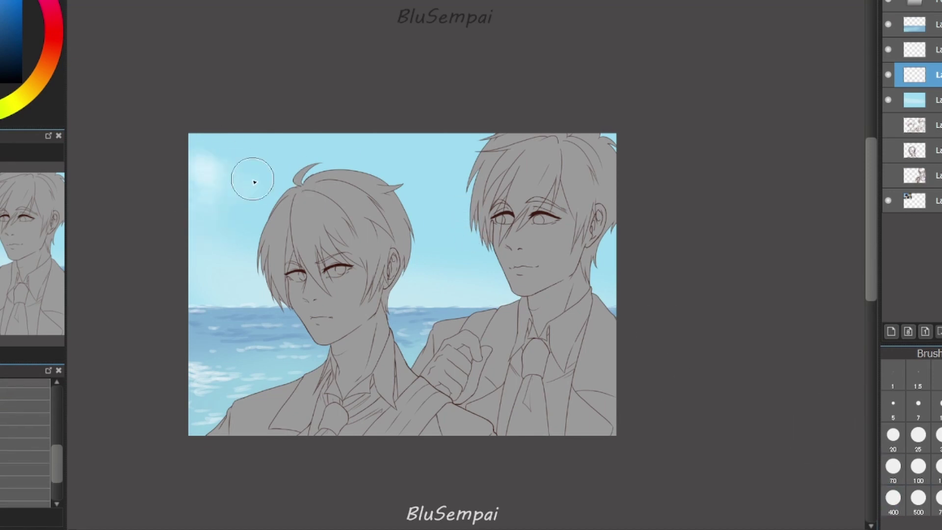
mouse_move(255, 200)
mouse_down()
mouse_move(193, 212)
mouse_move(455, 256)
mouse_move(265, 225)
mouse_up()
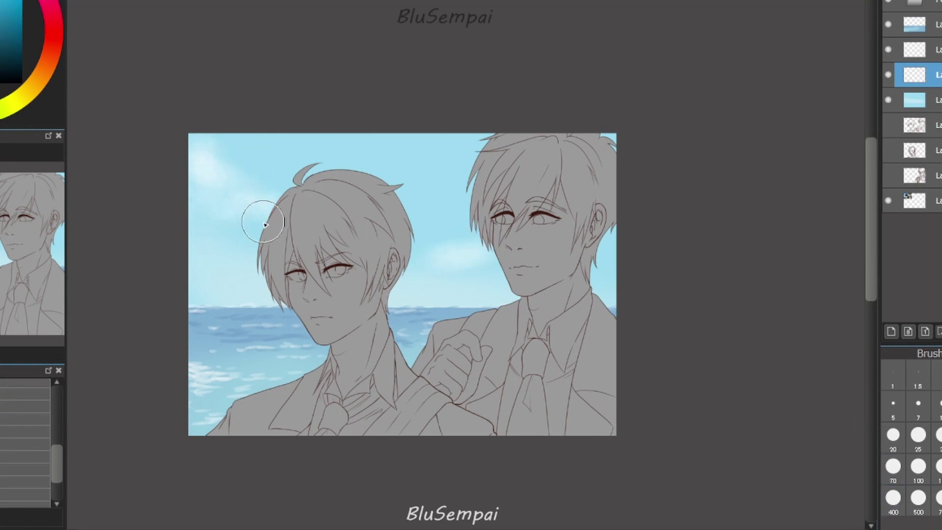
click(22, 397)
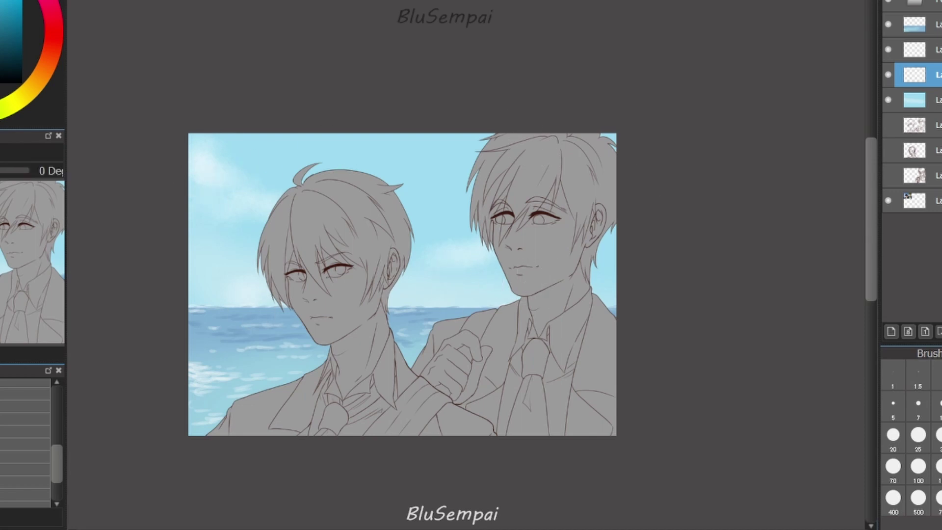
Refine the waves on the sea layer with additional darker ripples and white foam strokes.
scroll(597, 373, down, 1)
key(ctrl+plus)
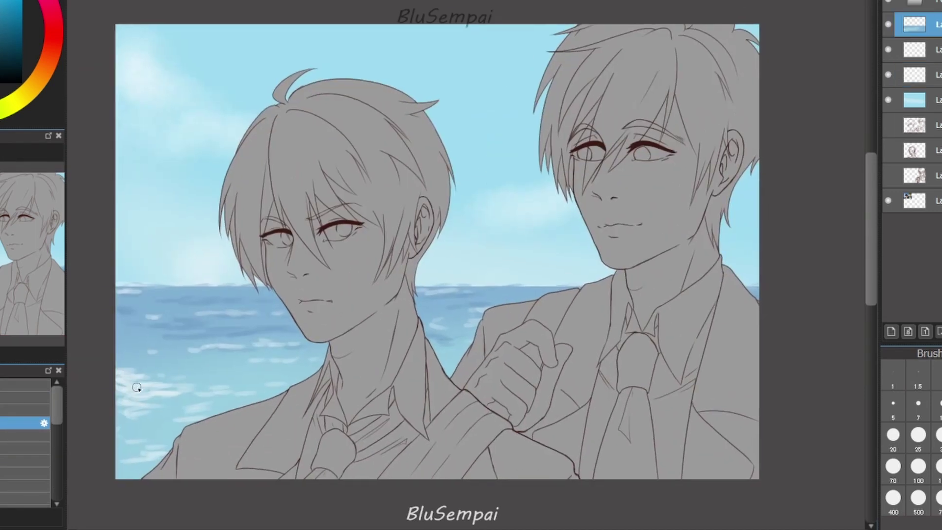
key(bracketright)
key(bracketright)
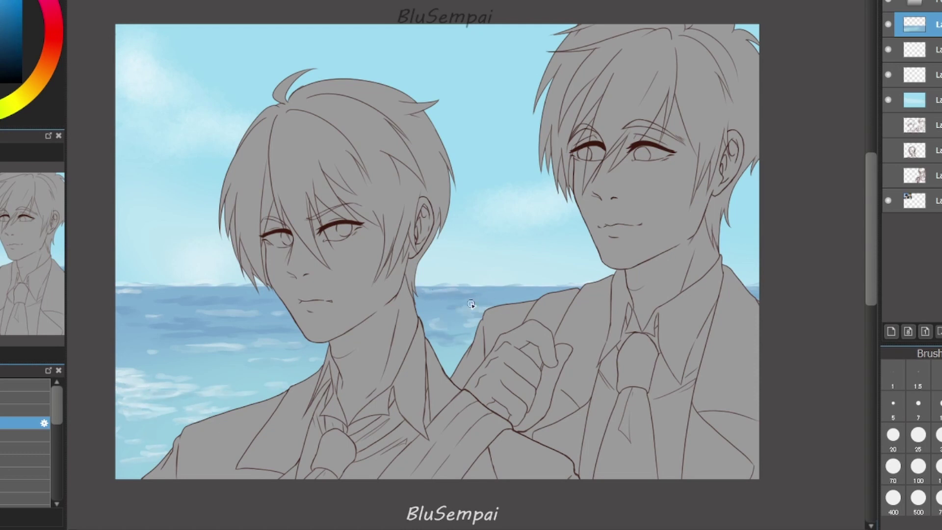
Tint the sky layer near the horizon with a soft warm glow and blend it.
scroll(756, 292, up, 1)
click(916, 100)
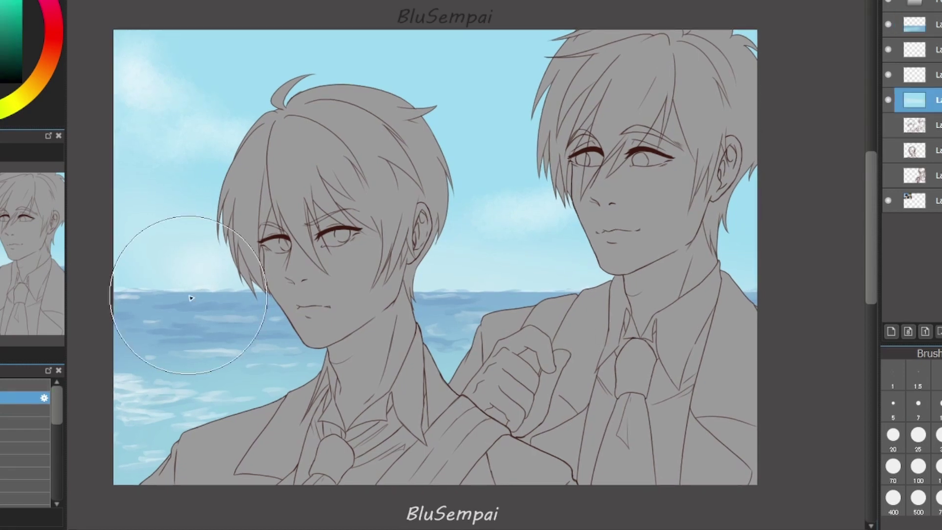
click(25, 398)
click(24, 409)
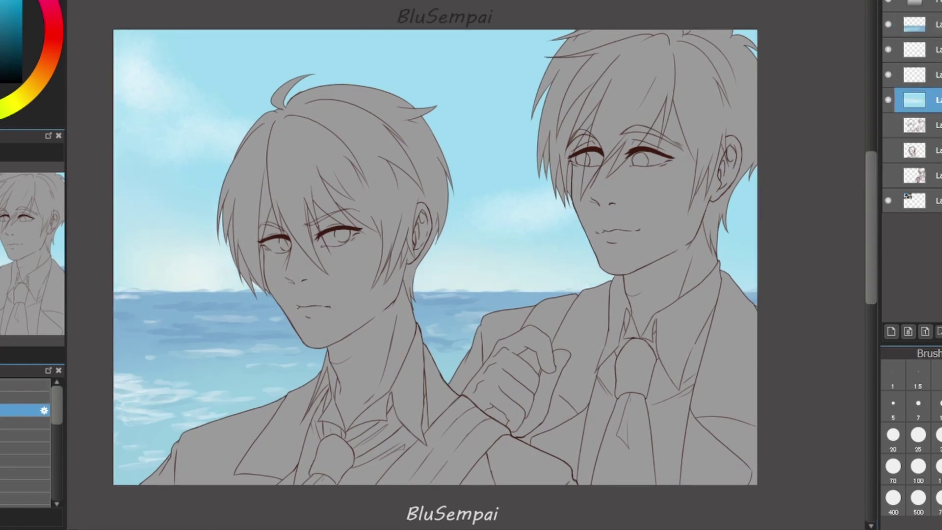
Touch up the sea's upper edge and paint a thin whitish line along the whole horizon on the layer beneath it.
click(25, 422)
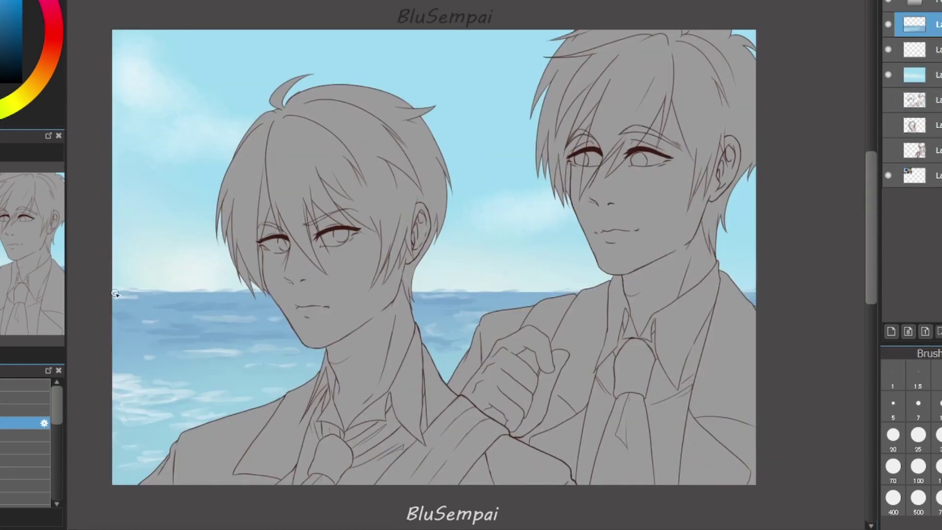
click(473, 293)
drag(233, 291, 228, 295)
alt+click(228, 295)
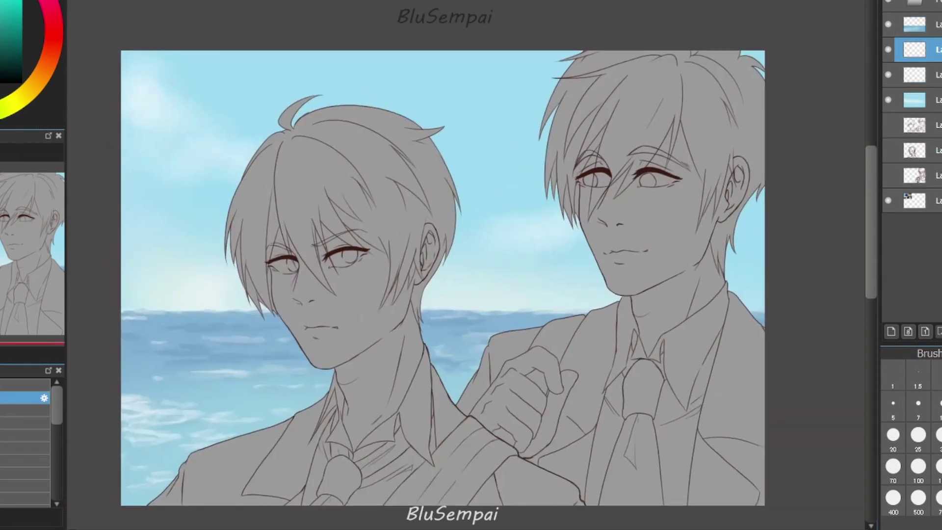
drag(122, 309, 667, 309)
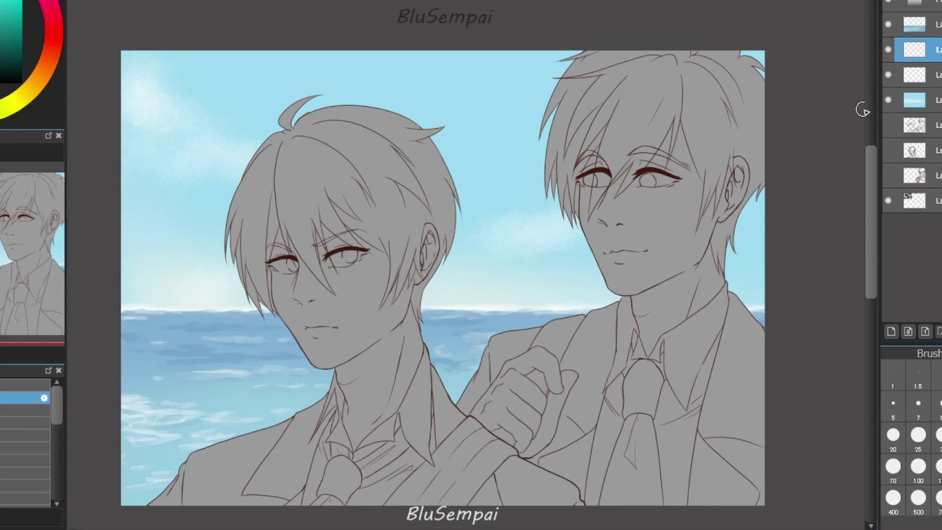
Airbrush a deeper blue across the upper part of the sky layer, keeping the lower sky pale.
click(915, 99)
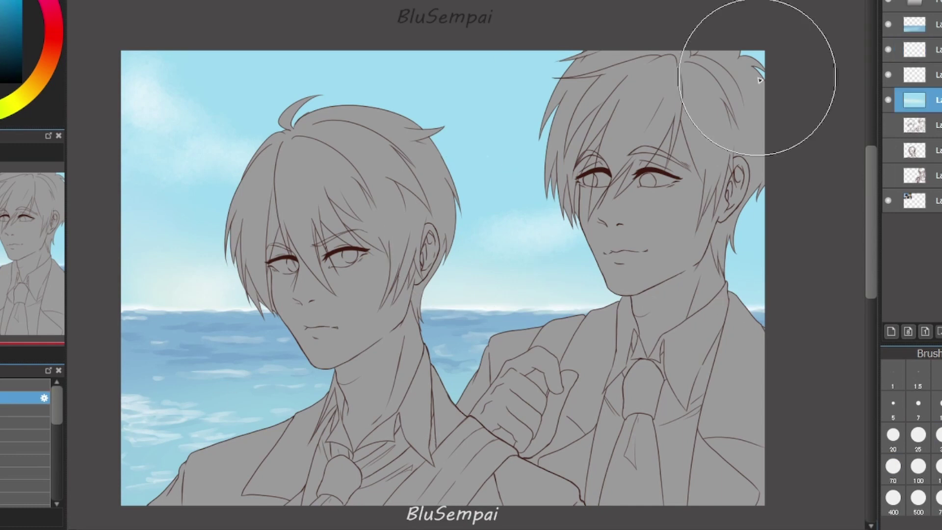
mouse_move(788, 64)
mouse_down()
mouse_move(511, 84)
mouse_move(343, 63)
mouse_up()
key(ctrl+z)
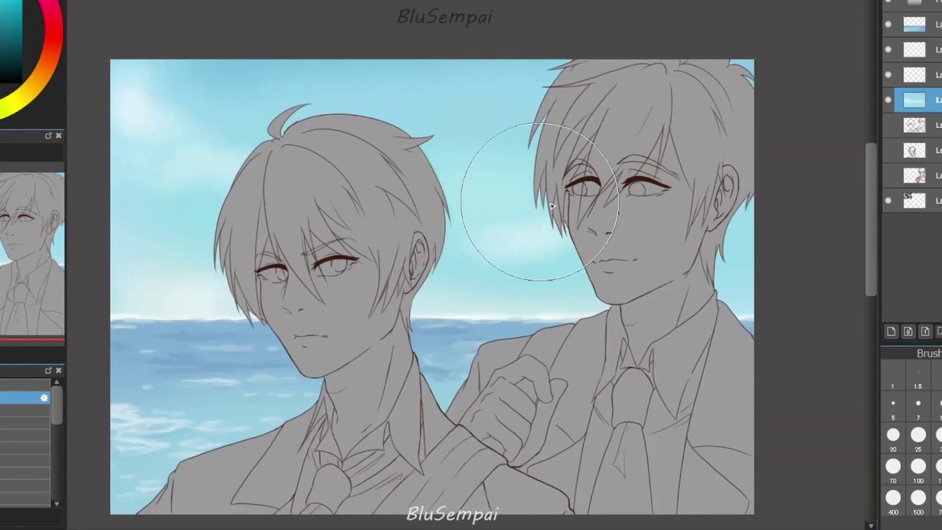
mouse_move(652, 317)
mouse_down()
mouse_move(656, 297)
mouse_move(664, 314)
mouse_up()
drag(672, 403, 672, 402)
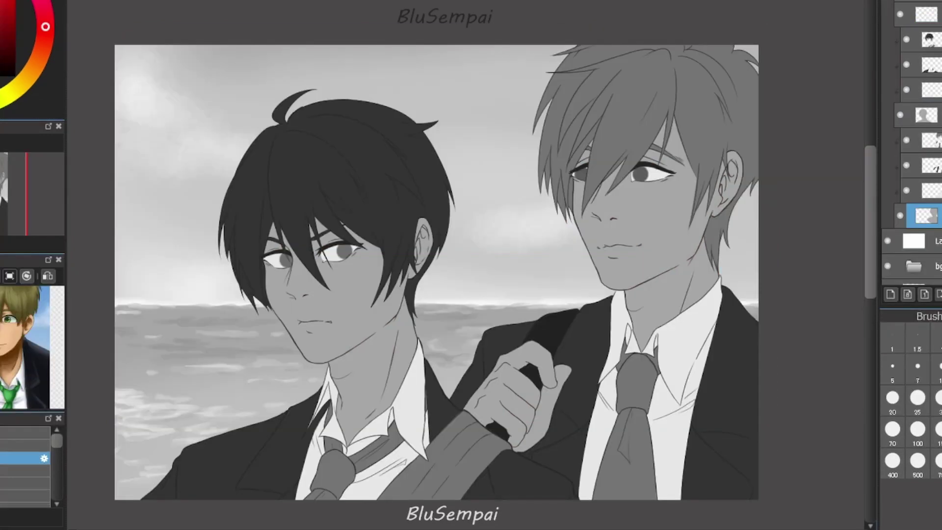
Shade the taller character's neck, jawline, and the skin under the fringe with soft darker grey.
scroll(511, 238, up, 3)
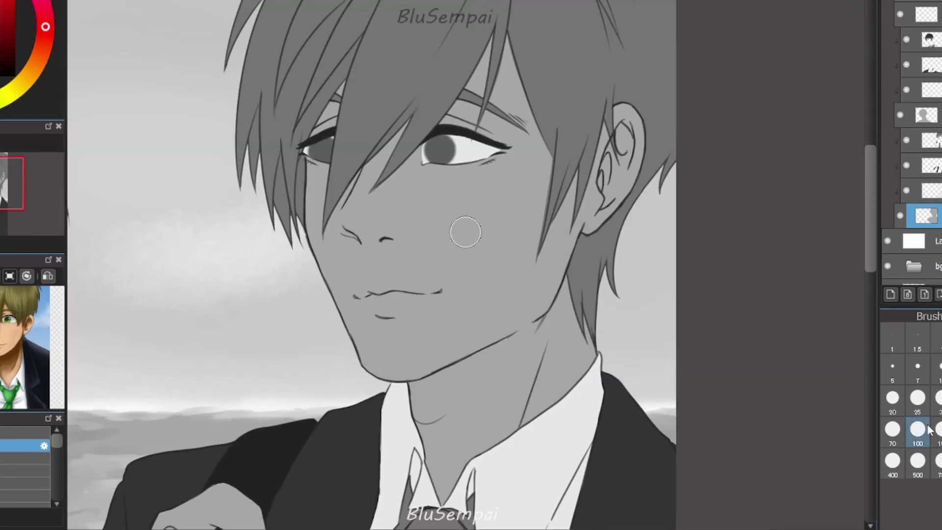
drag(463, 227, 491, 392)
drag(565, 221, 606, 270)
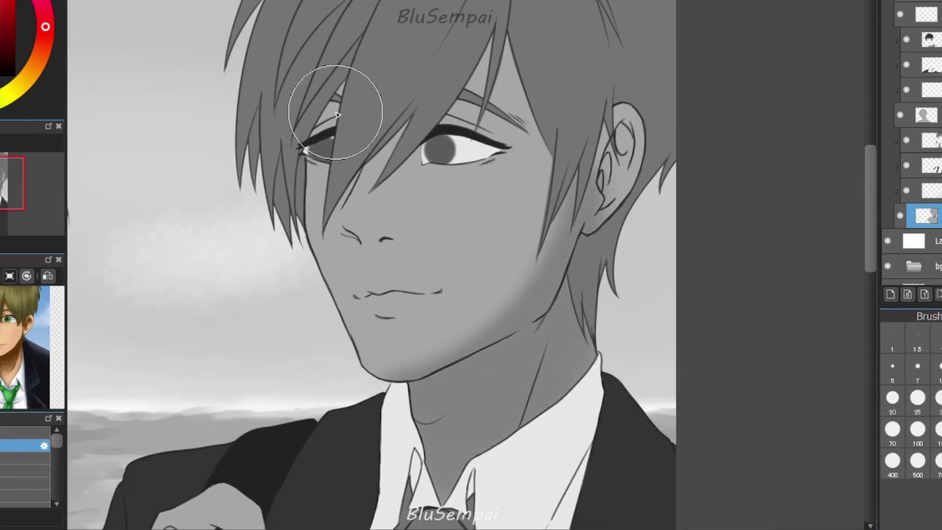
scroll(336, 113, down, 2)
scroll(501, 216, up, 3)
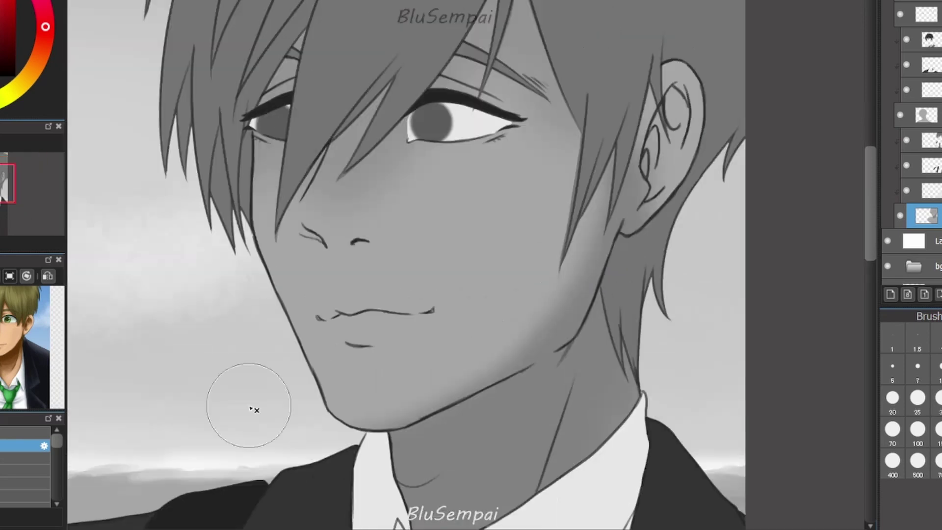
Paint darker cast shadows on the taller character's neck under the jaw, along the neck muscle, and beside the collar.
drag(437, 358, 486, 338)
key(ctrl+z)
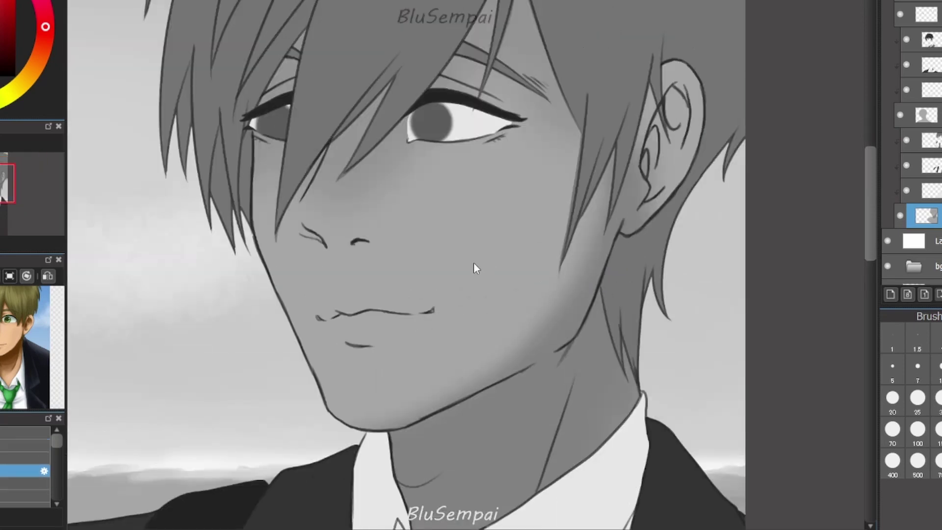
click(25, 471)
drag(462, 382, 385, 258)
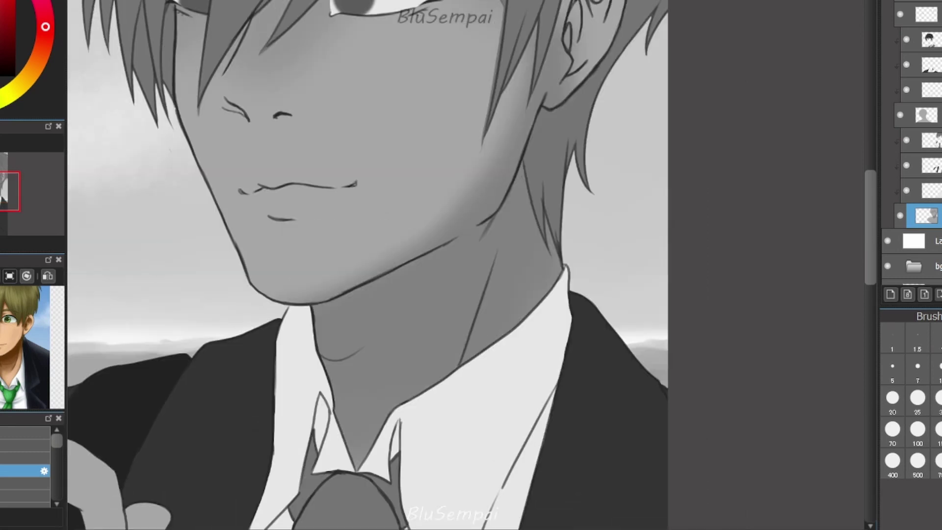
mouse_move(373, 319)
mouse_down()
mouse_move(326, 344)
mouse_move(435, 261)
mouse_move(406, 278)
mouse_up()
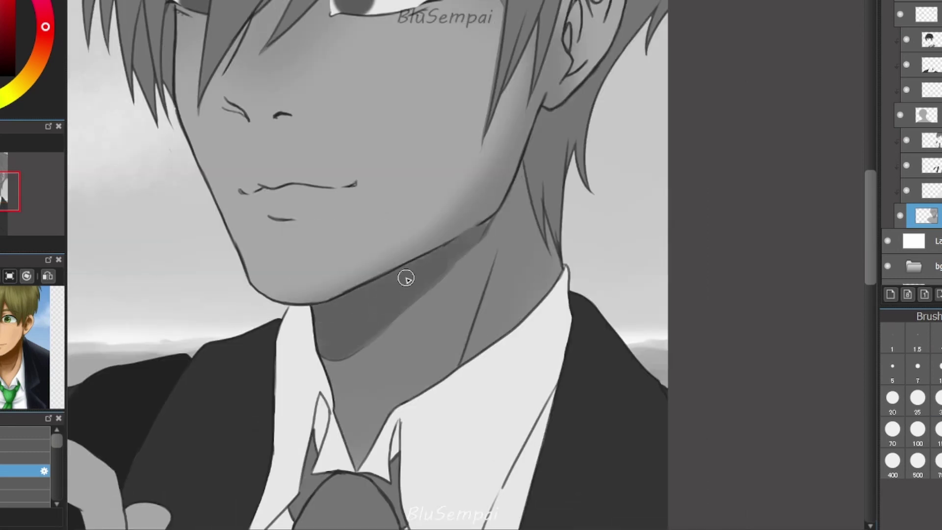
drag(489, 230, 444, 375)
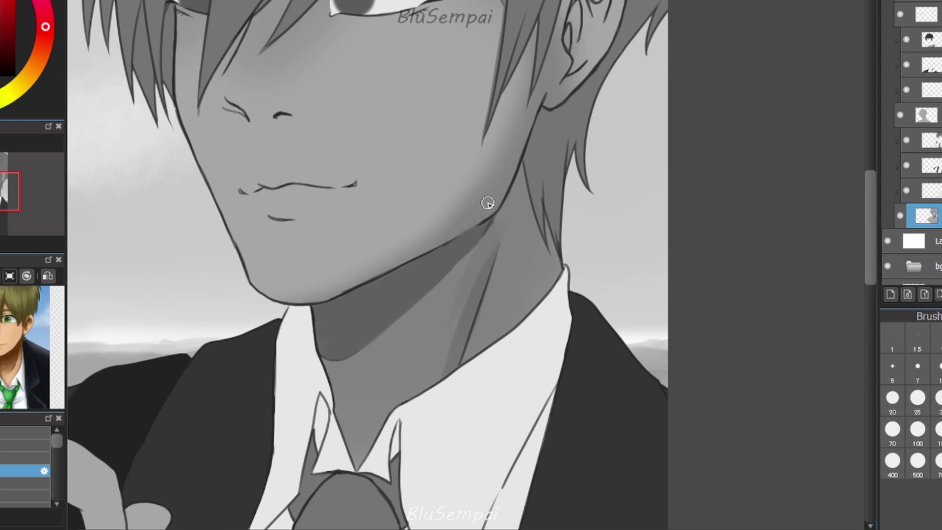
mouse_move(366, 457)
mouse_down()
mouse_move(331, 396)
mouse_move(432, 383)
mouse_up()
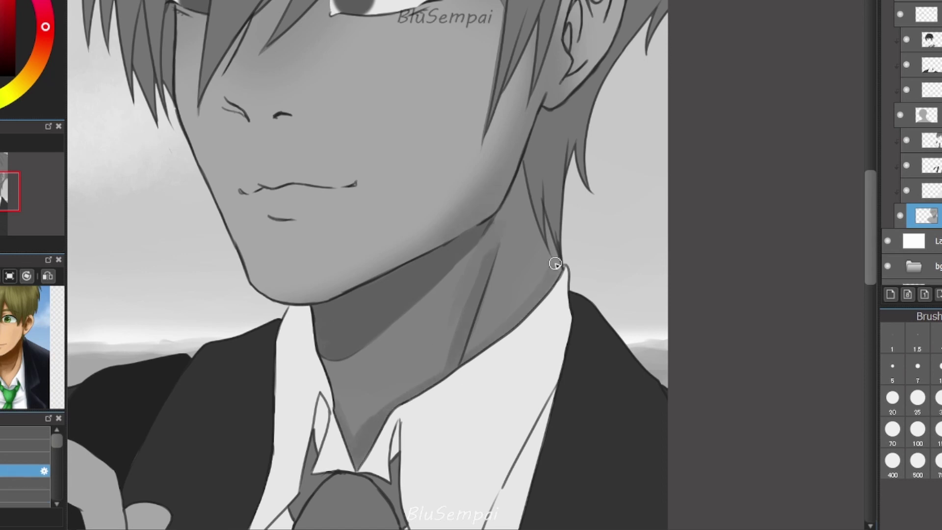
drag(554, 264, 526, 170)
Blend the edges of the neck shadows into the surrounding skin tone.
key(Down)
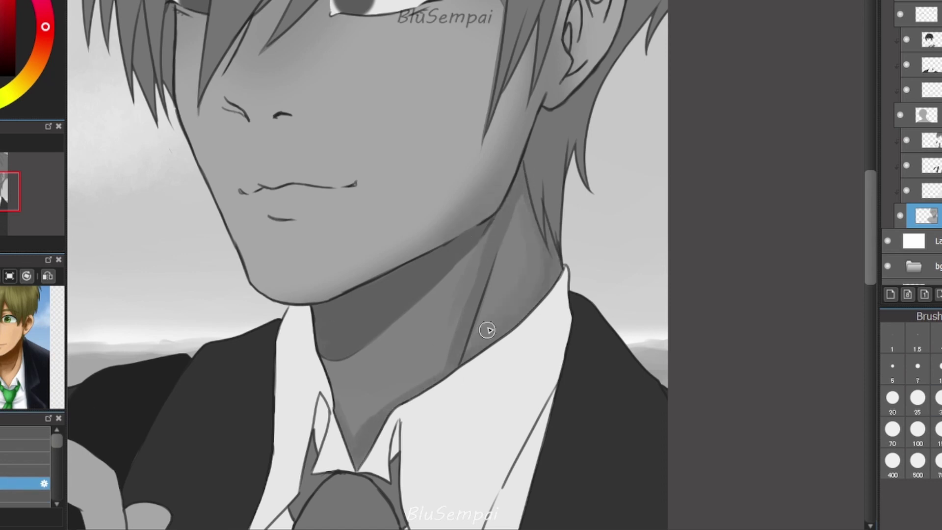
mouse_move(469, 261)
mouse_down()
mouse_move(373, 327)
mouse_move(445, 325)
mouse_move(397, 345)
mouse_up()
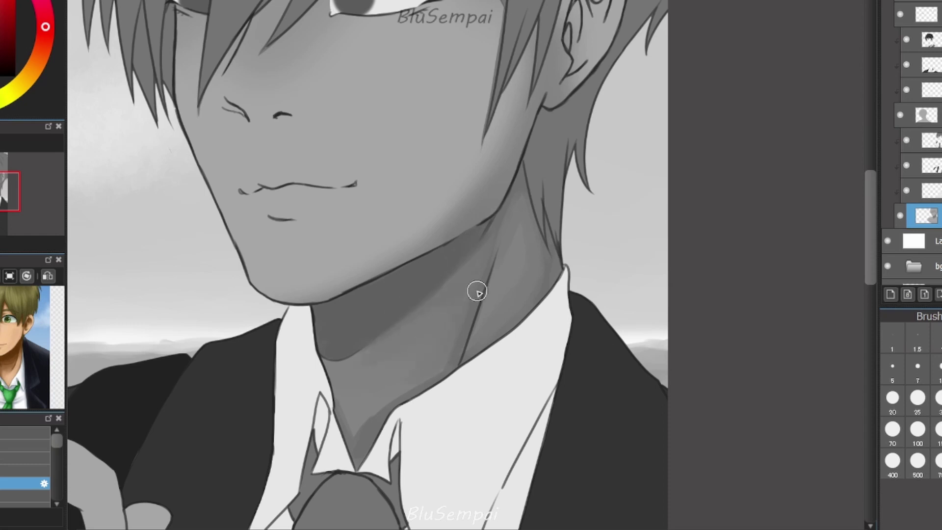
mouse_move(478, 292)
mouse_down()
mouse_move(409, 406)
mouse_move(512, 271)
mouse_move(380, 373)
mouse_up()
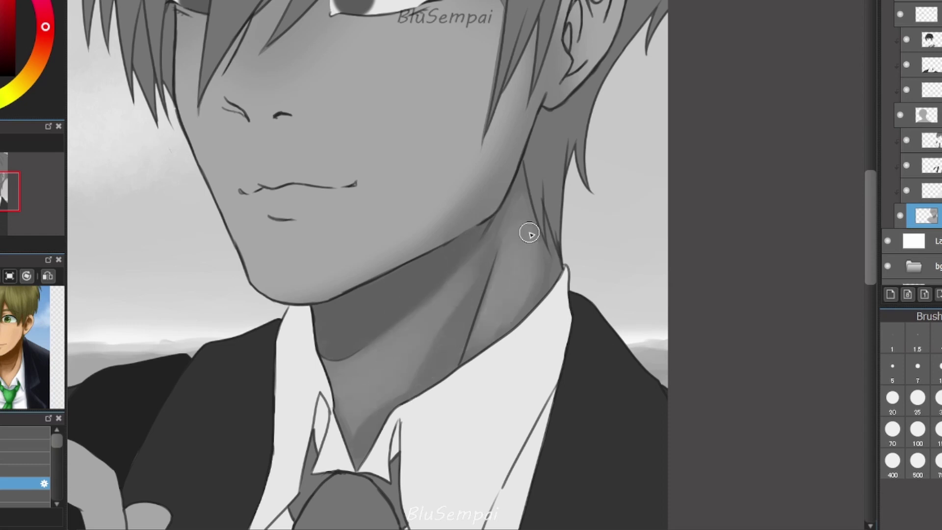
Paint the hair's cast shadows on the taller character's cheek, forehead, and nose bridge, and shade the upper eyelid.
key(Up)
scroll(489, 203, down, 1)
scroll(569, 329, up, 1)
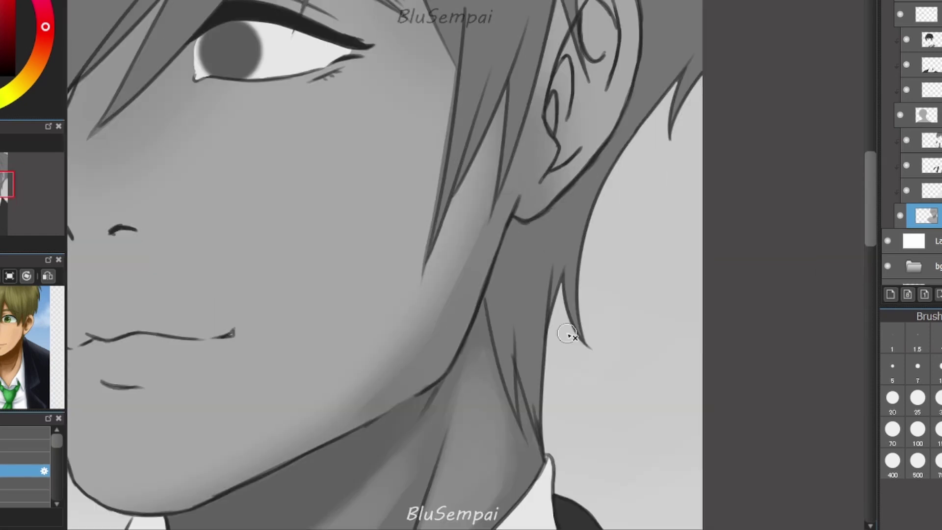
drag(432, 278, 476, 162)
drag(452, 248, 458, 410)
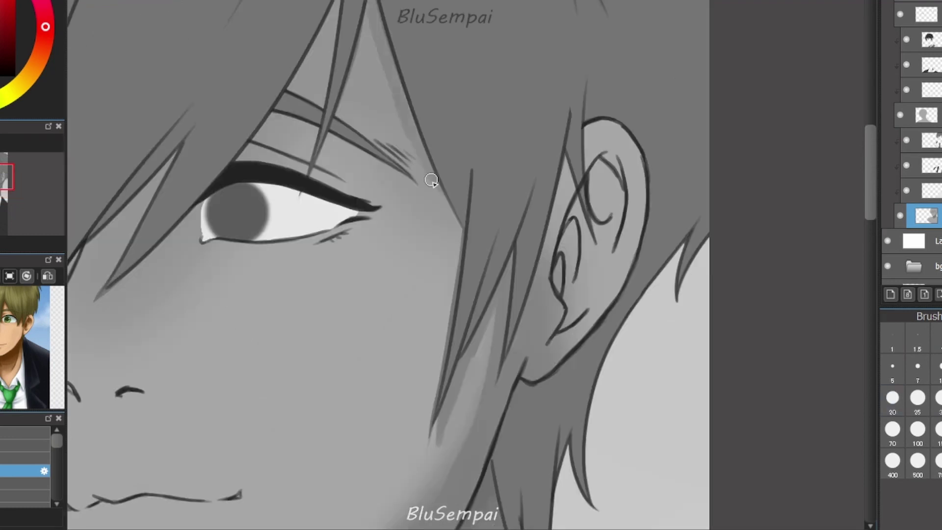
mouse_move(333, 166)
mouse_down()
mouse_move(368, 29)
mouse_move(262, 125)
mouse_up()
drag(203, 204, 103, 319)
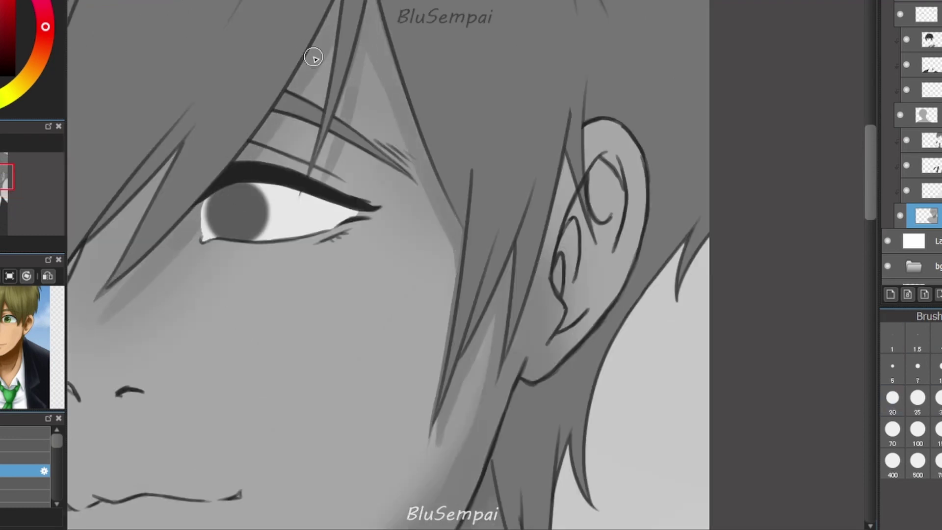
drag(273, 129, 355, 187)
Shade beneath the taller character's eyes, the underside of his nose, and the inner folds of his ear.
drag(318, 252, 525, 241)
mouse_move(285, 387)
mouse_down()
mouse_move(312, 418)
mouse_move(358, 389)
mouse_up()
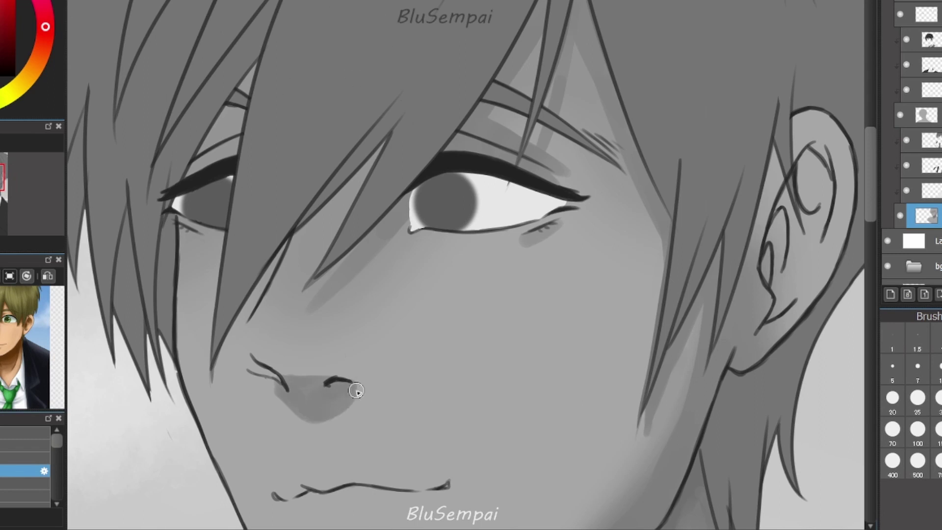
mouse_move(373, 157)
mouse_down()
mouse_move(237, 88)
mouse_move(211, 138)
mouse_up()
scroll(526, 362, down, 5)
scroll(658, 216, up, 3)
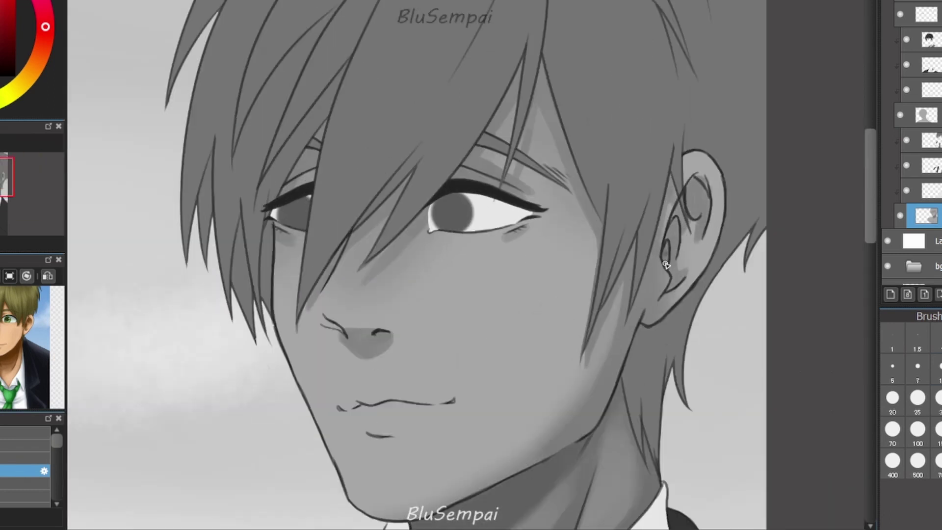
scroll(666, 258, up, 1)
scroll(480, 288, down, 5)
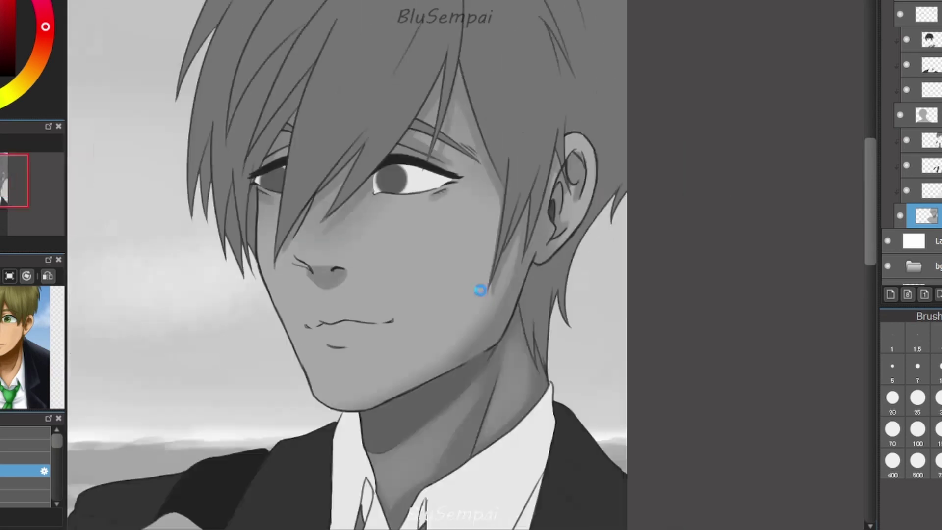
Paint darker grey shadows between the fingers, on the knuckles, and across the palm of the hand gripping the strap.
scroll(407, 313, up, 4)
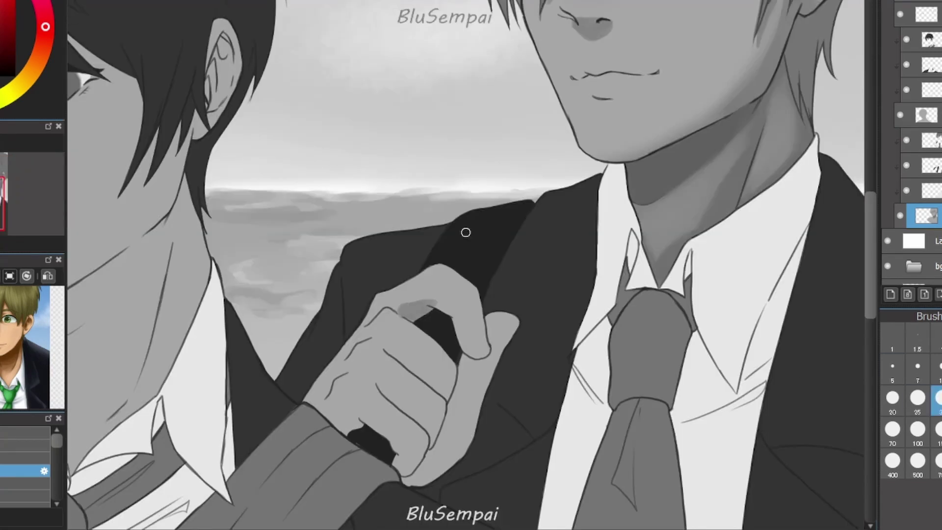
mouse_move(423, 308)
mouse_down()
mouse_move(469, 303)
mouse_move(462, 314)
mouse_up()
mouse_move(463, 391)
mouse_down()
mouse_move(425, 464)
mouse_move(443, 437)
mouse_move(416, 453)
mouse_move(447, 478)
mouse_move(407, 479)
mouse_move(388, 442)
mouse_move(408, 452)
mouse_move(436, 431)
mouse_move(484, 361)
mouse_move(467, 424)
mouse_move(433, 428)
mouse_move(452, 389)
mouse_up()
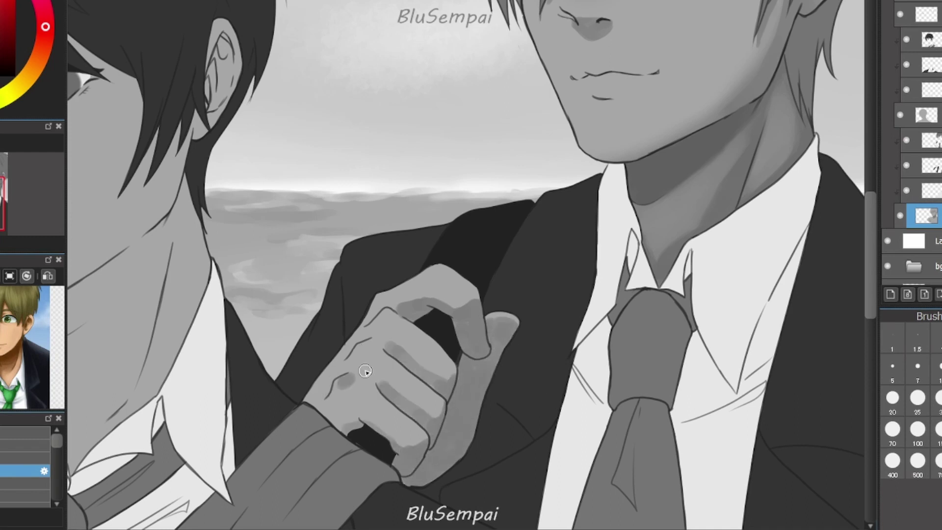
scroll(365, 372, down, 3)
scroll(522, 166, up, 2)
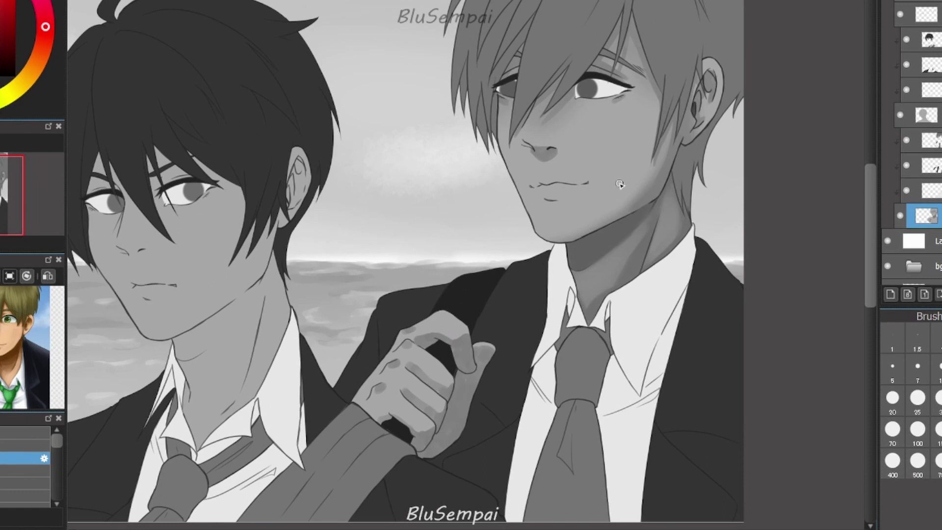
Shade the taller character's upper lip and the area beneath his lower lip.
key(period)
scroll(589, 447, down, 3)
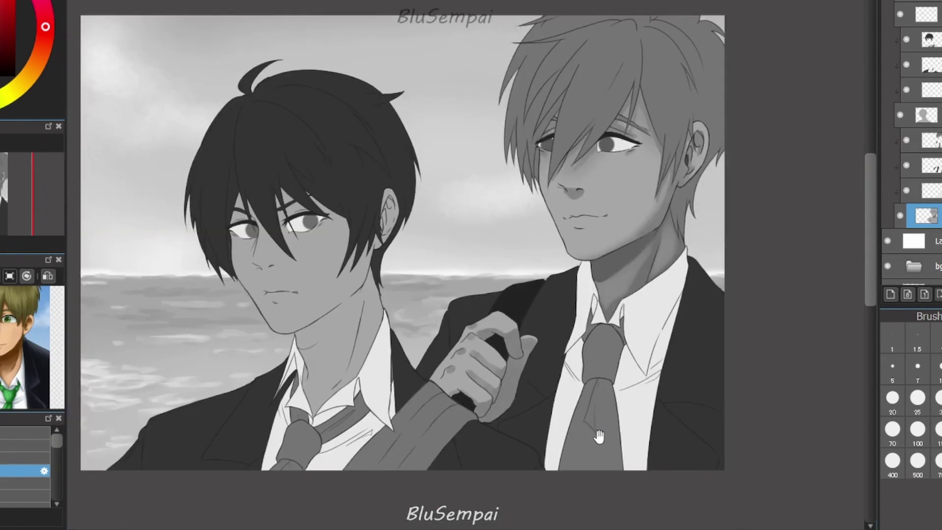
scroll(612, 381, up, 3)
scroll(613, 381, down, 3)
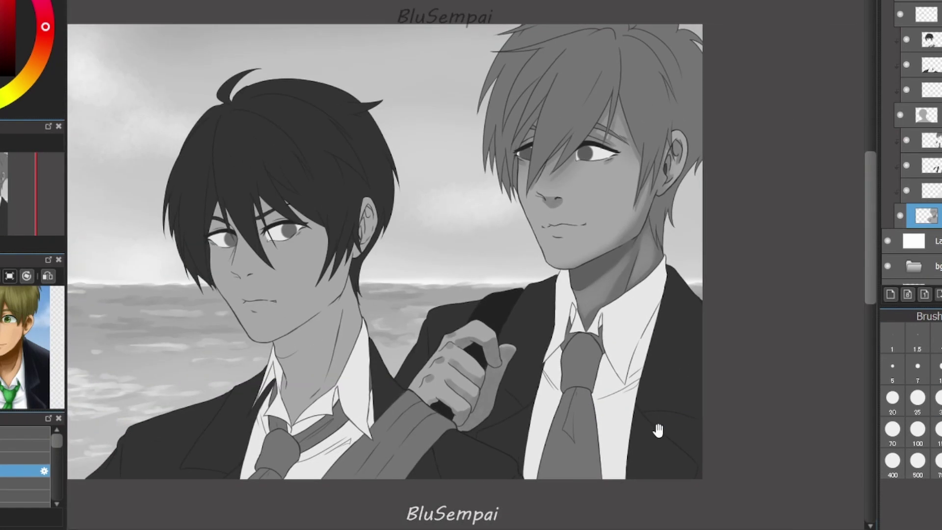
scroll(604, 233, up, 4)
mouse_move(368, 282)
mouse_down()
mouse_move(442, 273)
mouse_move(364, 276)
mouse_up()
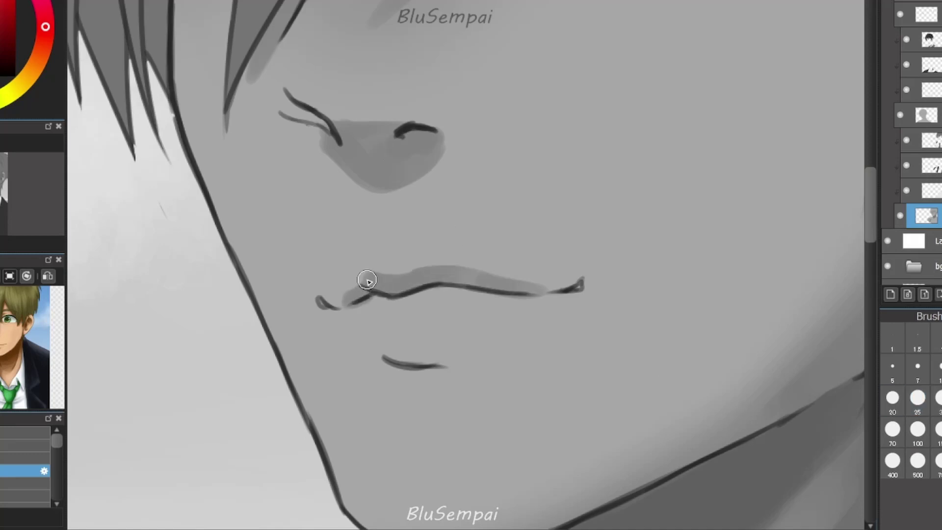
mouse_move(382, 361)
mouse_down()
mouse_move(415, 397)
mouse_move(484, 378)
mouse_up()
scroll(439, 321, down, 4)
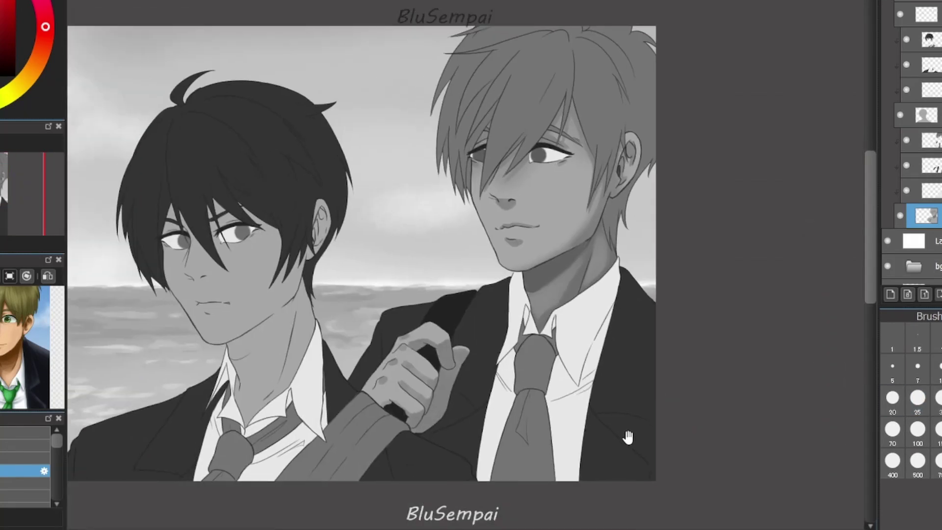
Deepen and refine the shadows on the gripping hand's bent index finger, thumb, and knuckles.
scroll(432, 378, up, 3)
mouse_move(392, 373)
mouse_down()
mouse_move(450, 422)
mouse_move(431, 412)
mouse_move(486, 265)
mouse_move(458, 229)
mouse_up()
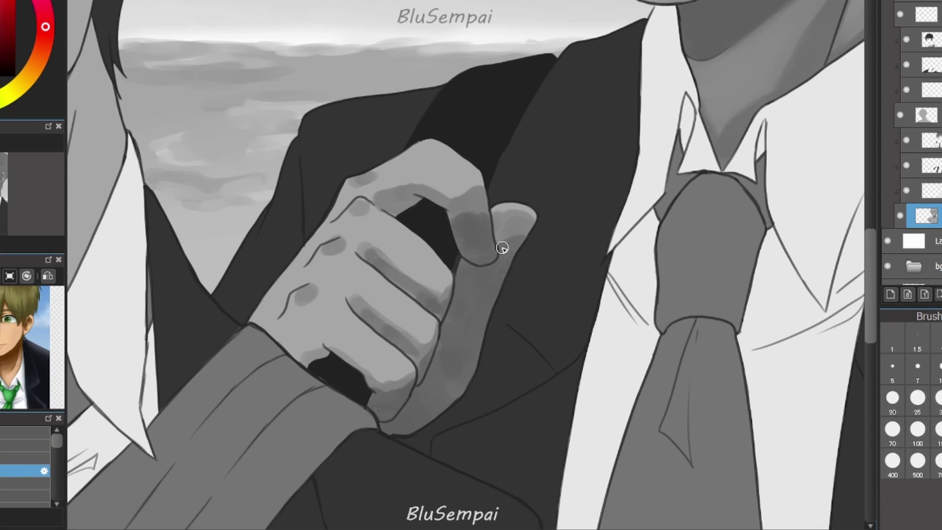
scroll(500, 244, down, 3)
scroll(386, 206, up, 3)
scroll(385, 206, down, 3)
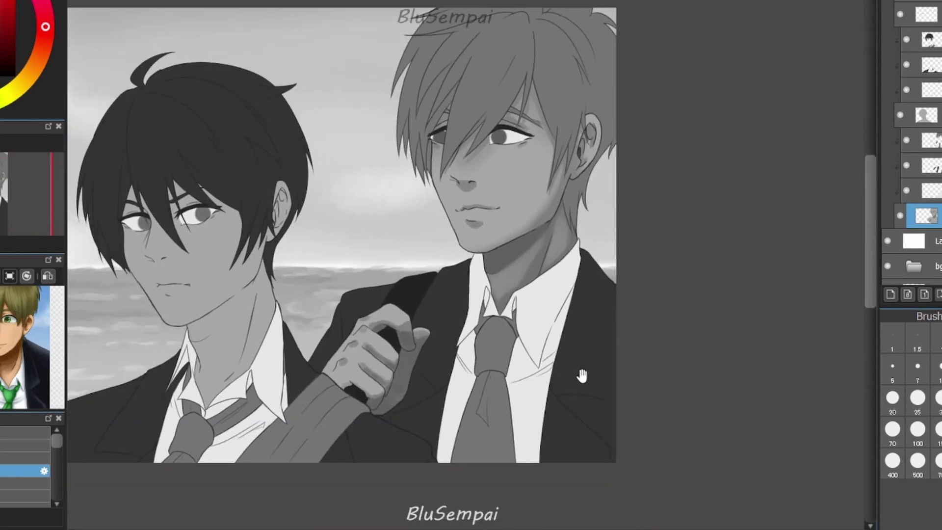
scroll(491, 162, up, 4)
mouse_move(427, 213)
mouse_down()
mouse_move(521, 218)
mouse_move(516, 210)
mouse_move(511, 229)
mouse_up()
scroll(683, 225, down, 4)
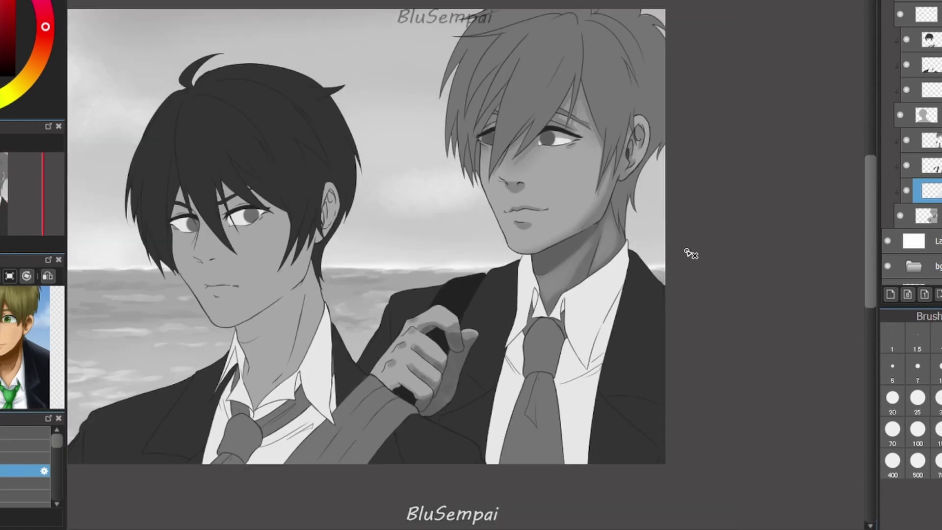
Airbrush soft grey shadows on the taller character's white shirt and collar, on the shirt's own layer, and blend them.
scroll(687, 260, up, 5)
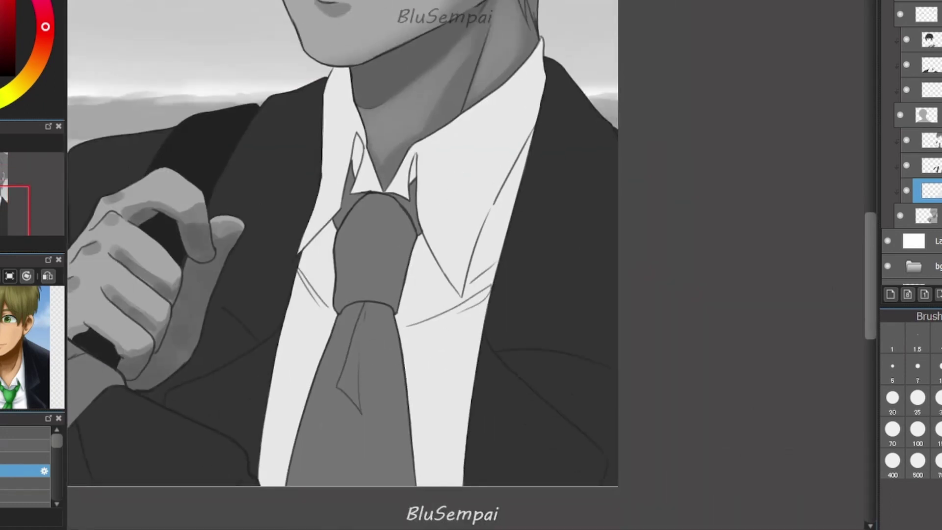
mouse_move(502, 186)
mouse_down()
mouse_move(395, 248)
mouse_move(458, 217)
mouse_up()
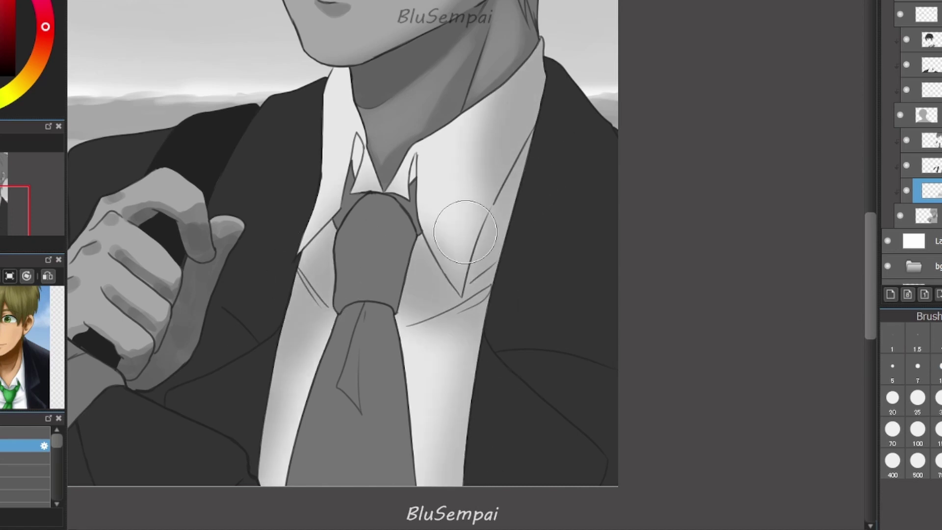
drag(330, 309, 415, 299)
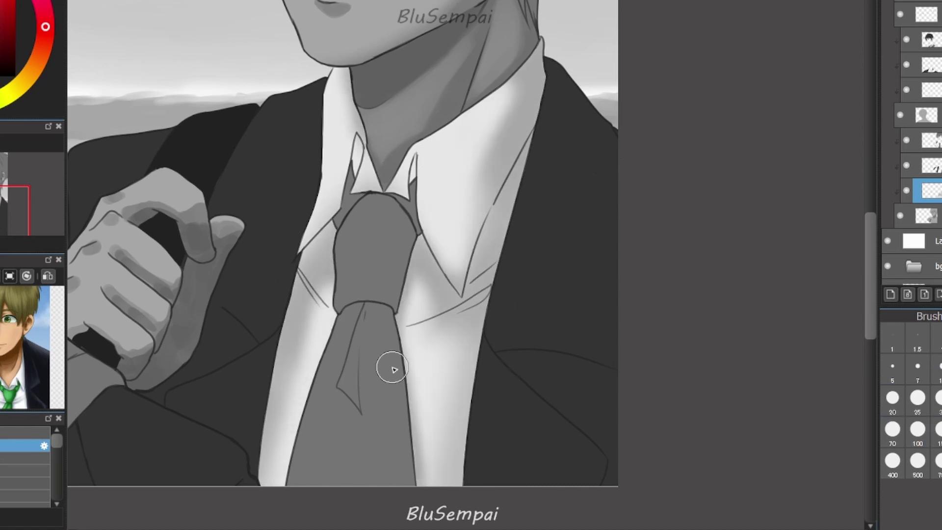
key(e)
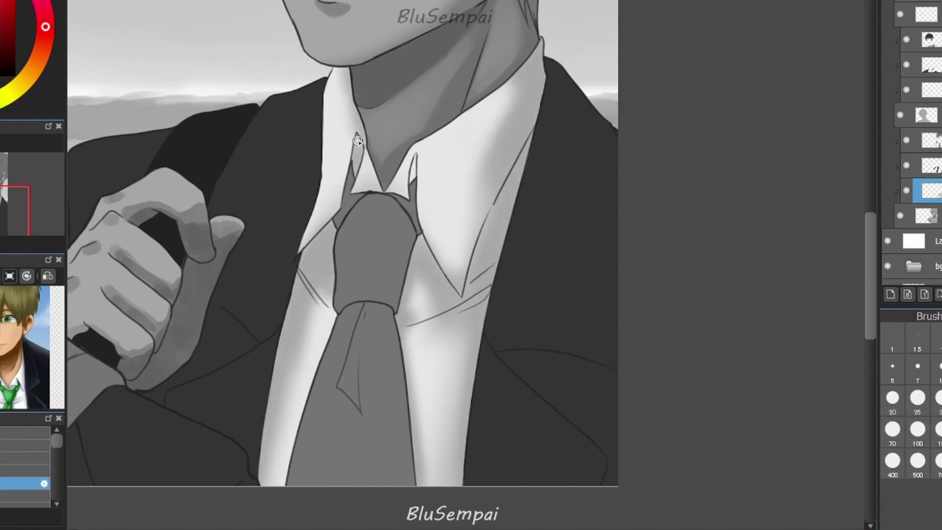
Airbrush darker shading onto the taller character's jacket, along the lapels, shoulder, and lower chest, on the jacket layer.
scroll(412, 171, down, 3)
scroll(562, 315, up, 3)
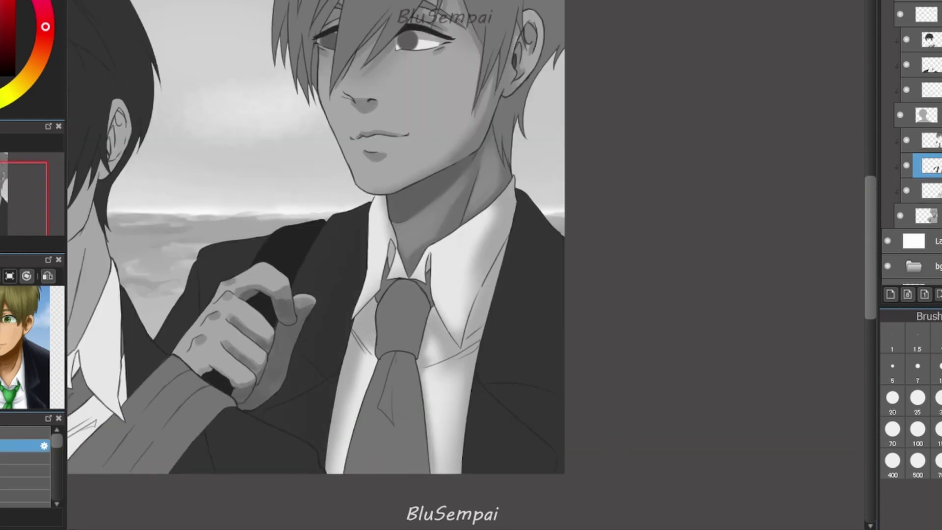
drag(525, 393, 511, 432)
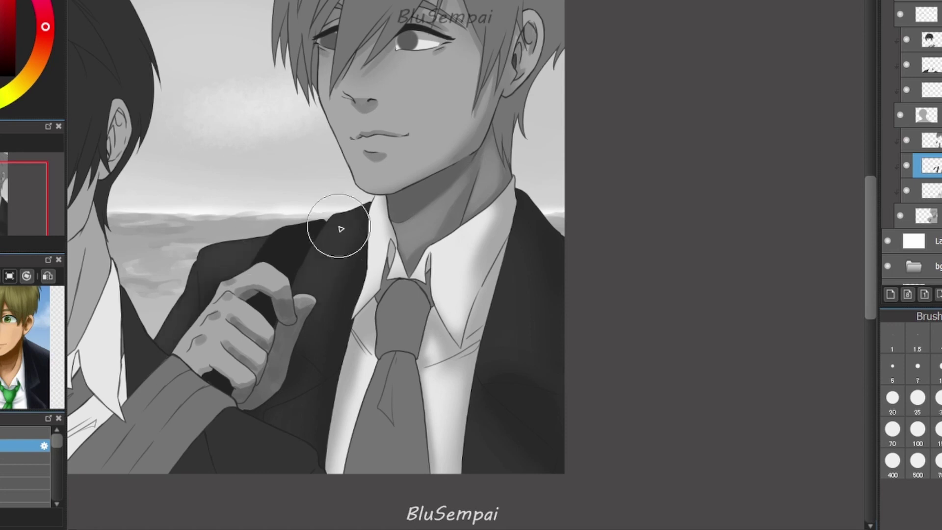
Shade the taller character's hair darker on its own layer, leaving a soft lighter band across the crown.
scroll(491, 361, down, 3)
scroll(432, 294, up, 3)
click(928, 141)
click(906, 164)
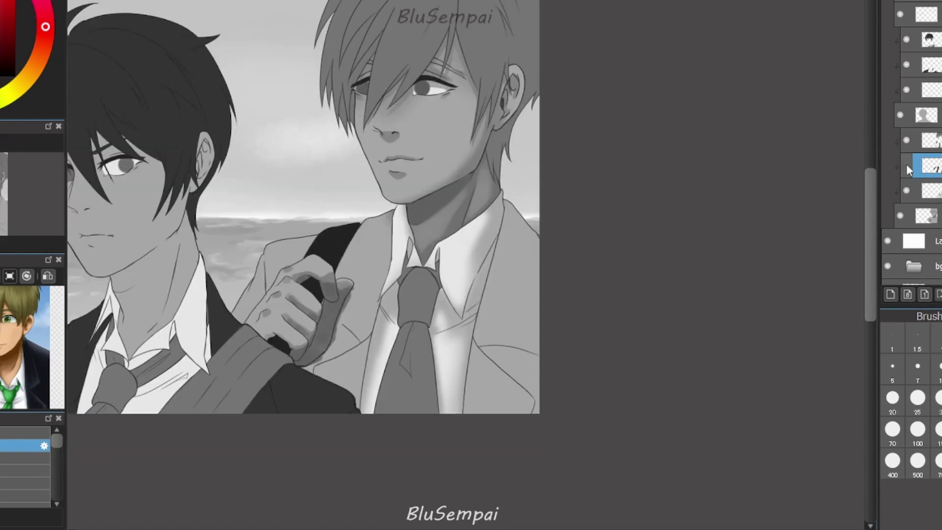
click(906, 164)
drag(520, 123, 486, 59)
drag(402, 73, 323, 128)
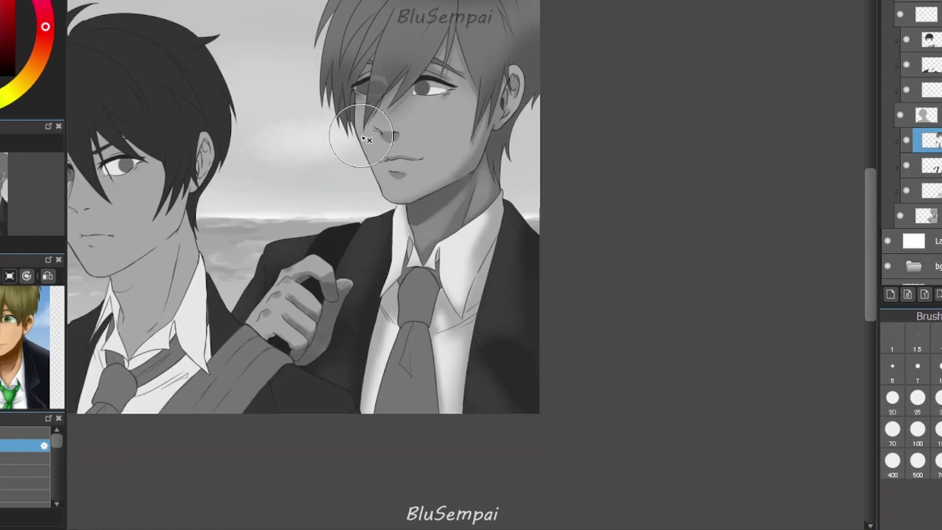
drag(491, 15, 447, 74)
key(ctrl+z)
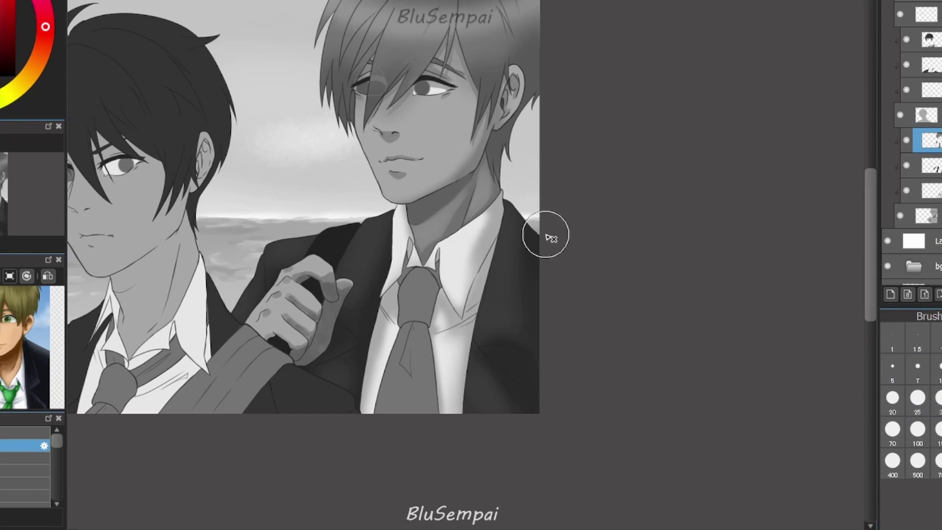
Add darker shading to the knot, edge, and fold of the taller character's tie.
mouse_move(438, 276)
mouse_down()
mouse_move(433, 351)
mouse_move(415, 373)
mouse_up()
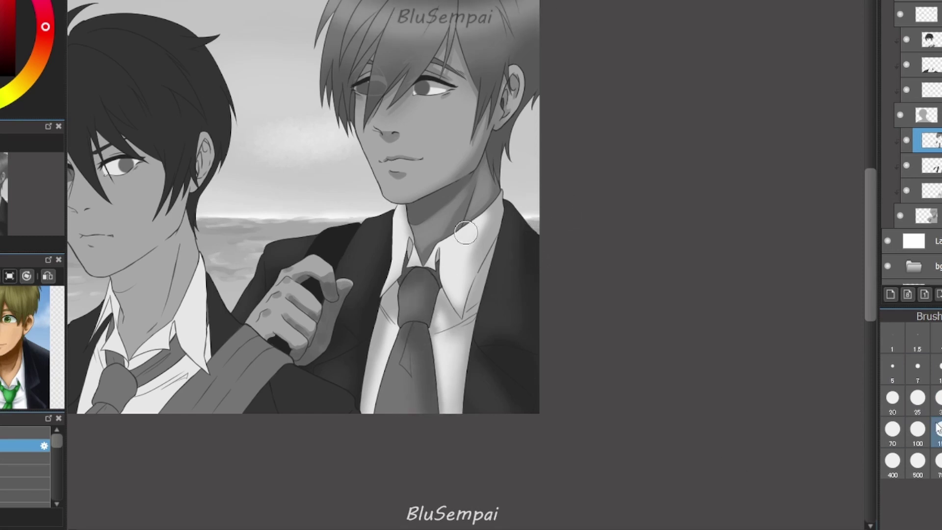
drag(473, 321, 558, 360)
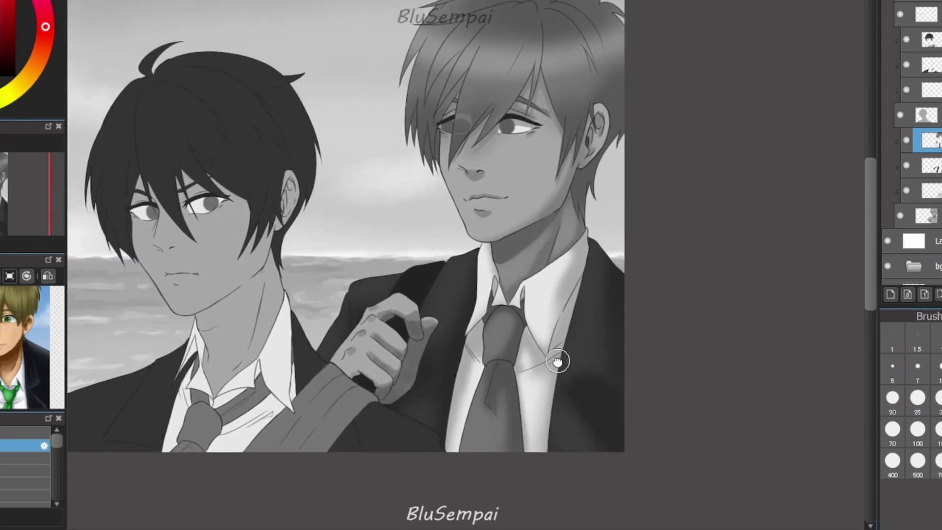
Erase the stray eye sketch lines showing over the taller character's fringe on the line layer.
drag(491, 397, 623, 411)
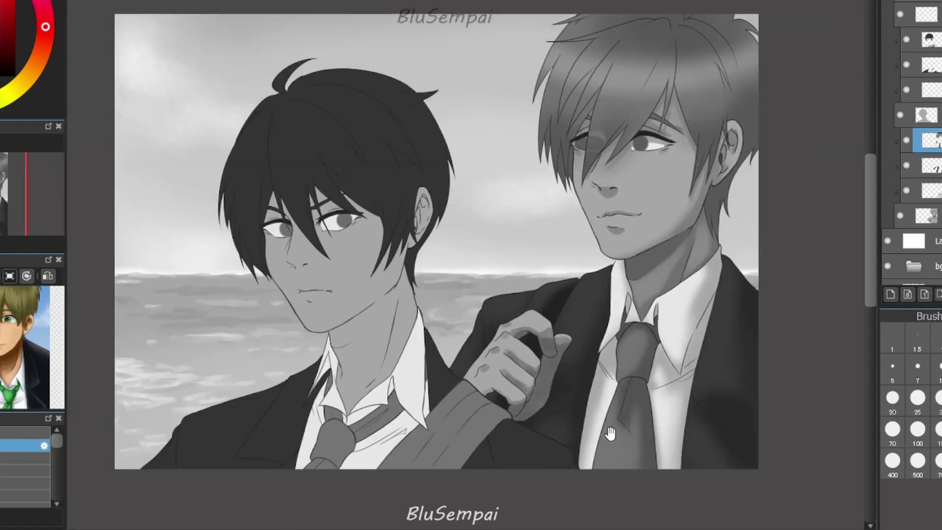
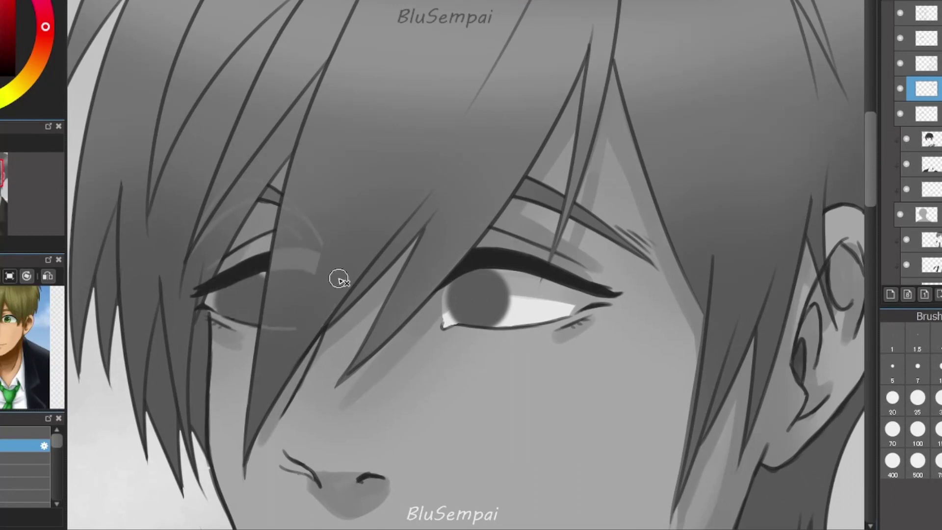
key(ctrl+z)
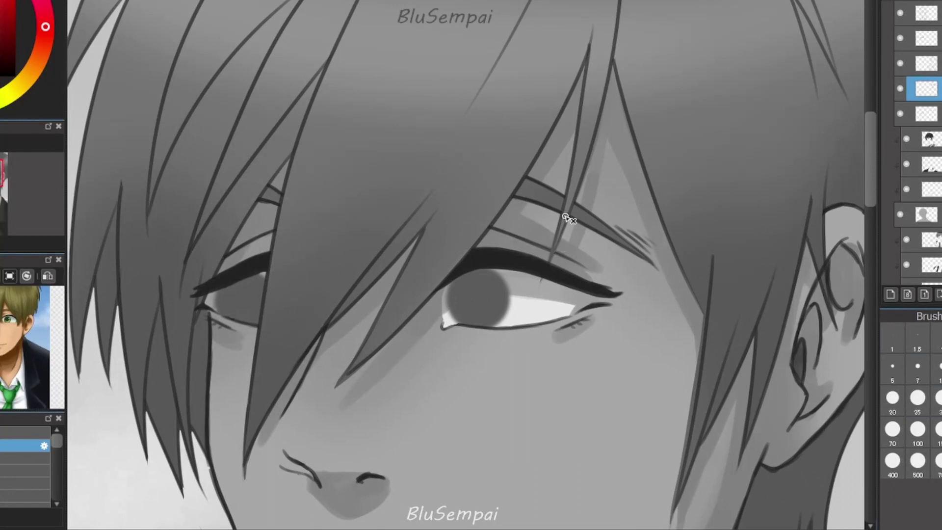
scroll(567, 218, down, 5)
scroll(630, 379, up, 3)
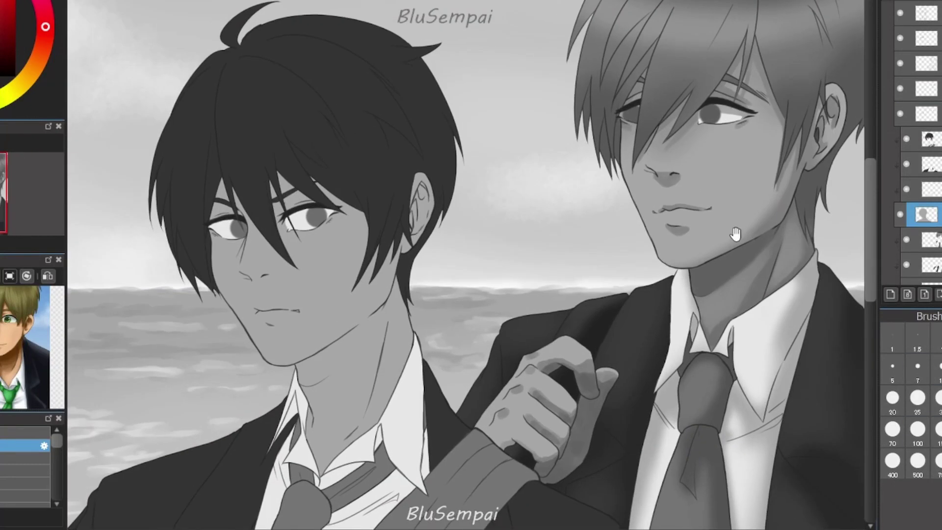
Shade the shorter character's skin on its own layer, along the cheek and jaw, beneath the nose, and on the neck.
drag(344, 344, 404, 255)
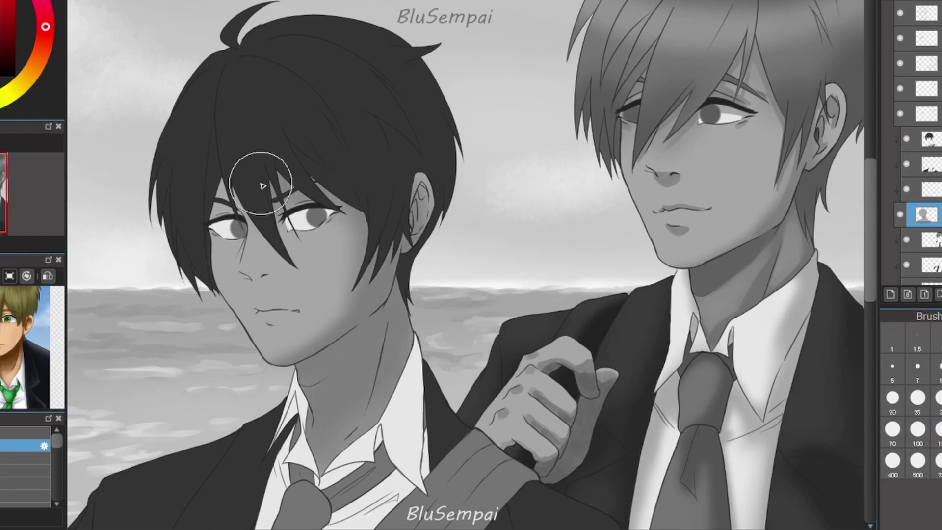
mouse_move(294, 346)
mouse_down()
mouse_move(339, 414)
mouse_move(373, 435)
mouse_move(327, 432)
mouse_move(343, 368)
mouse_up()
scroll(256, 304, up, 3)
drag(267, 317, 341, 322)
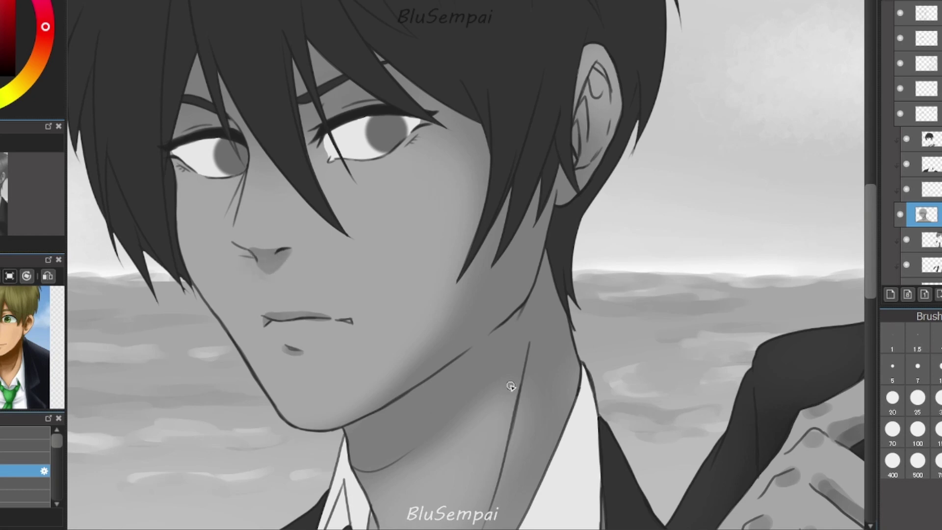
Paint the shadows the shorter character's hair casts on the cheek, temple, eyelids, and nose bridge, and shade the ear.
mouse_move(515, 262)
mouse_down()
mouse_move(530, 221)
mouse_move(482, 259)
mouse_move(472, 290)
mouse_up()
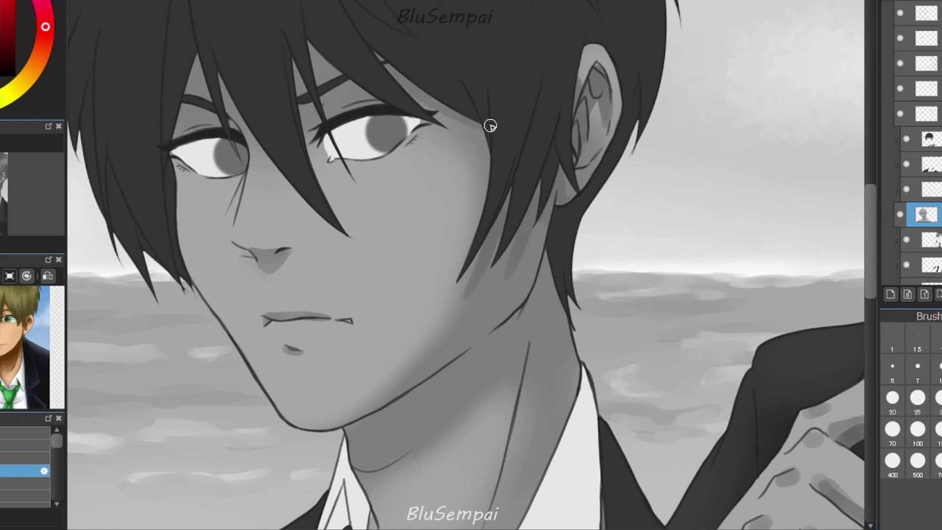
drag(328, 109, 354, 97)
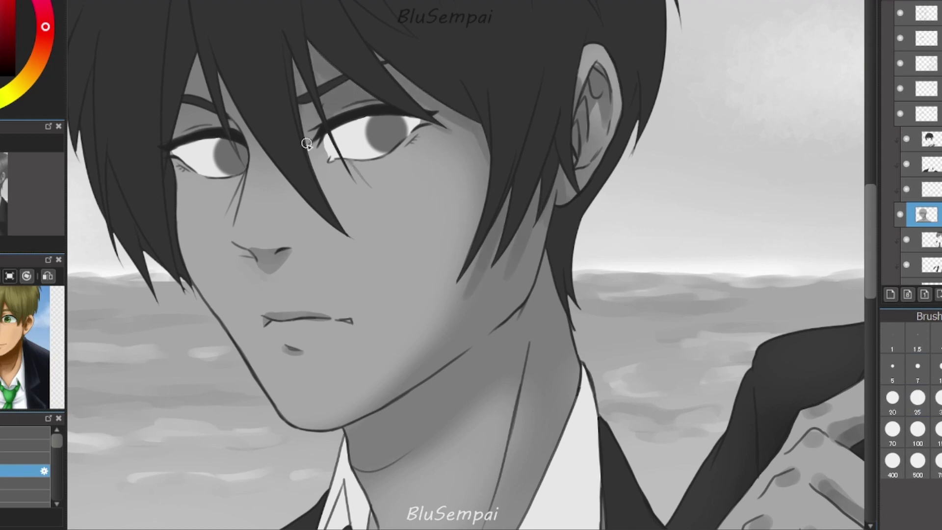
drag(306, 144, 369, 234)
drag(265, 189, 249, 152)
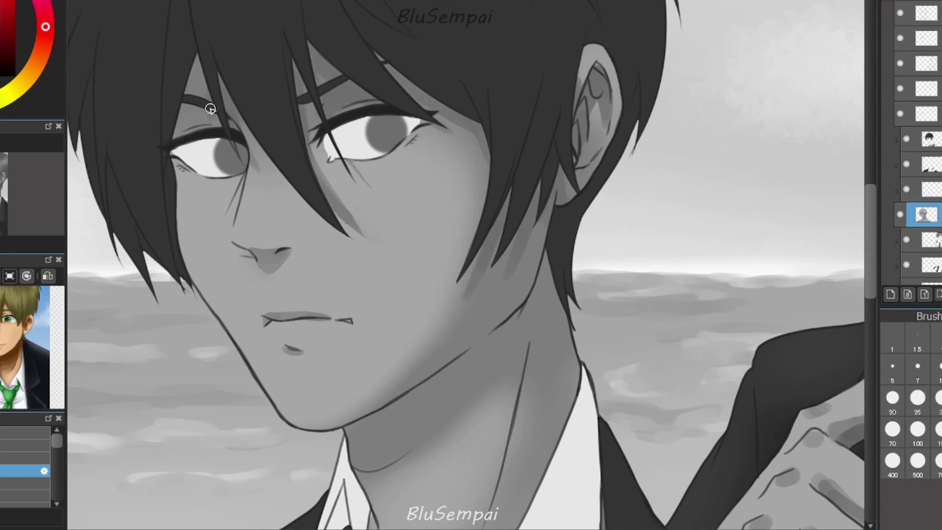
drag(210, 108, 207, 116)
mouse_move(613, 86)
mouse_down()
mouse_move(333, 279)
mouse_move(396, 344)
mouse_move(572, 341)
mouse_up()
mouse_move(290, 344)
mouse_down()
mouse_move(347, 306)
mouse_move(305, 347)
mouse_move(424, 248)
mouse_up()
Deepen the shadows on the shorter character's neck, along the neck muscle and beside the shirt collar.
scroll(409, 266, down, 5)
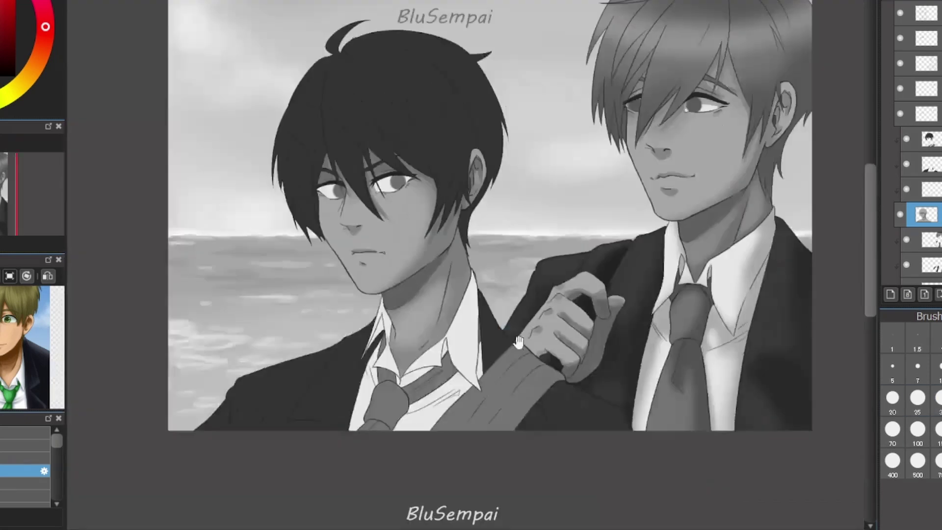
scroll(432, 314, up, 4)
drag(338, 298, 299, 386)
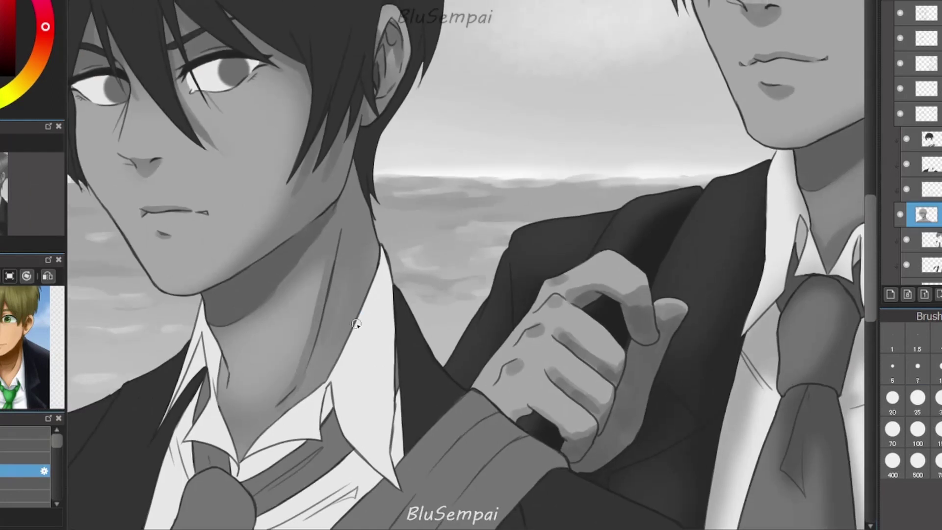
drag(247, 444, 374, 261)
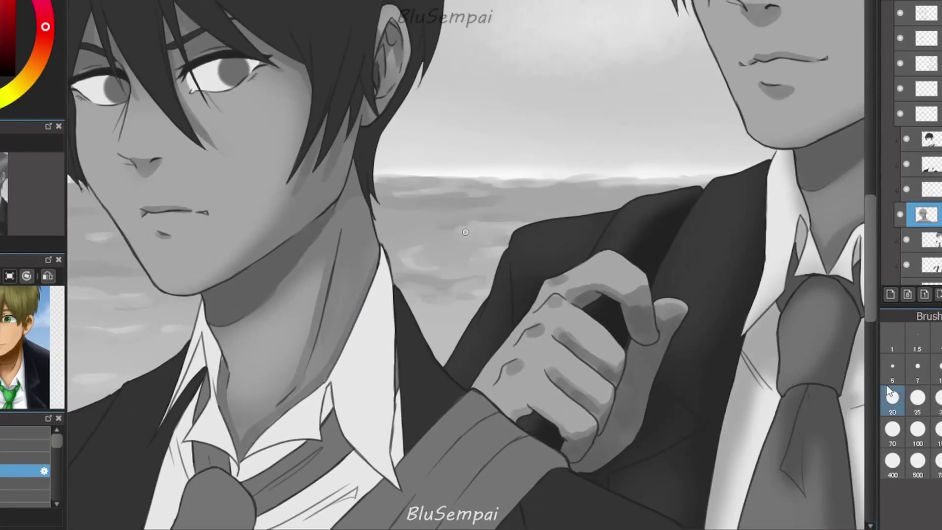
scroll(222, 368, down, 4)
drag(602, 403, 611, 408)
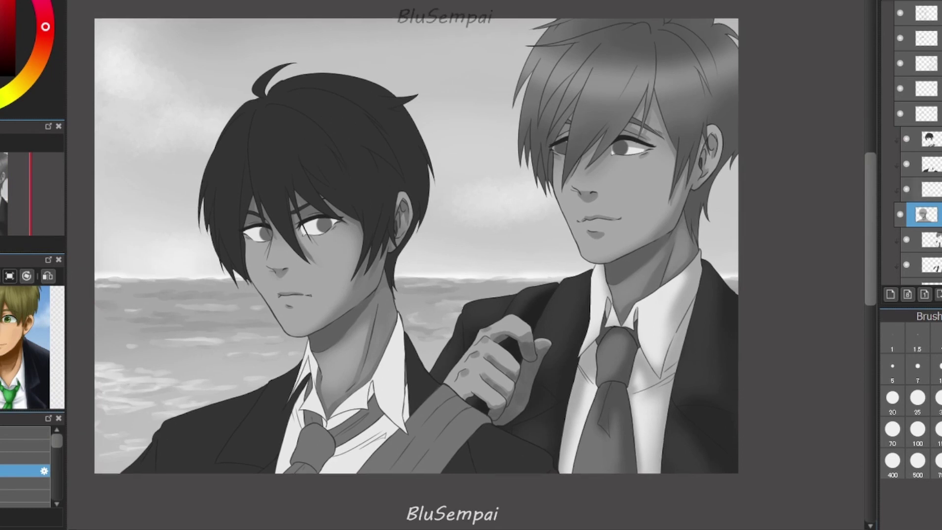
Shade the shorter character's shirt, eye whites, and jacket with soft grey shadows, each on its own layer.
scroll(395, 265, up, 3)
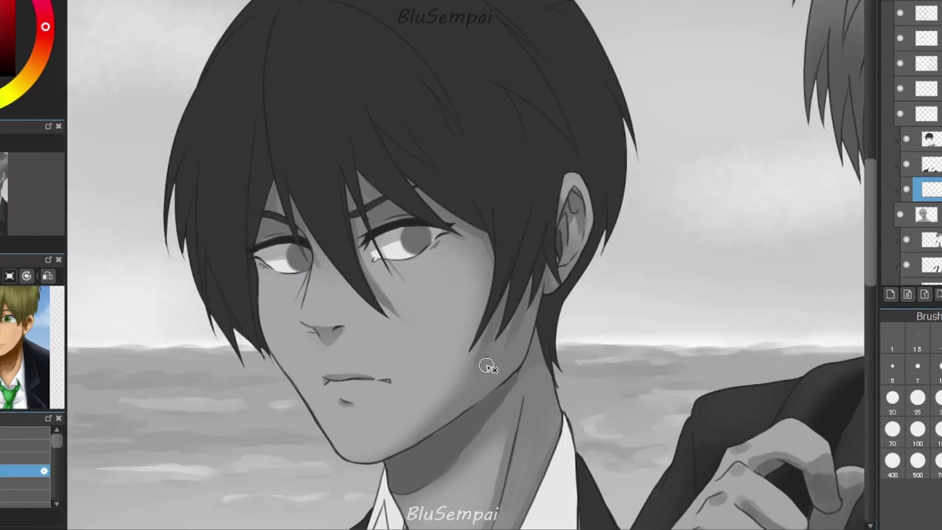
scroll(489, 366, down, 3)
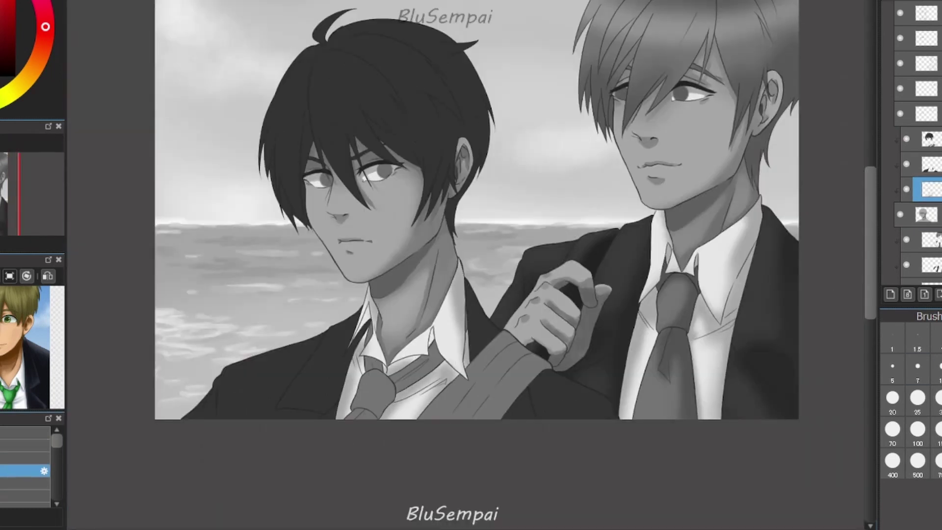
scroll(260, 424, up, 3)
scroll(282, 448, down, 3)
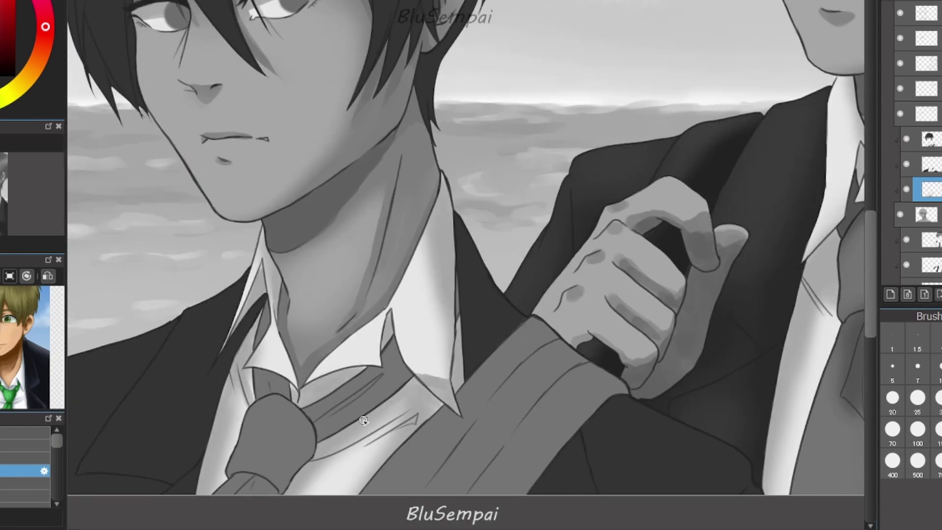
scroll(239, 396, down, 3)
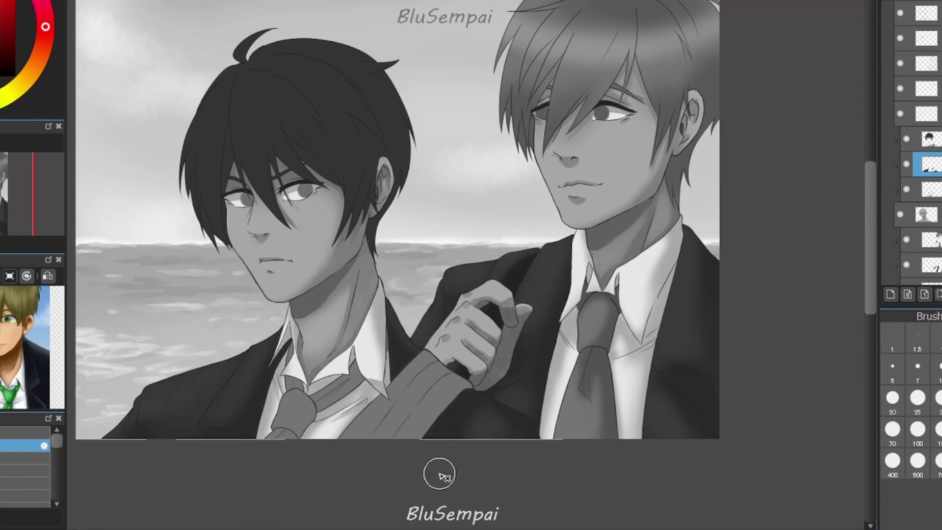
Airbrush the shorter character's hair darker around a soft lighter crown band, and shade the sleeve of the raised arm.
click(929, 140)
drag(385, 133, 330, 65)
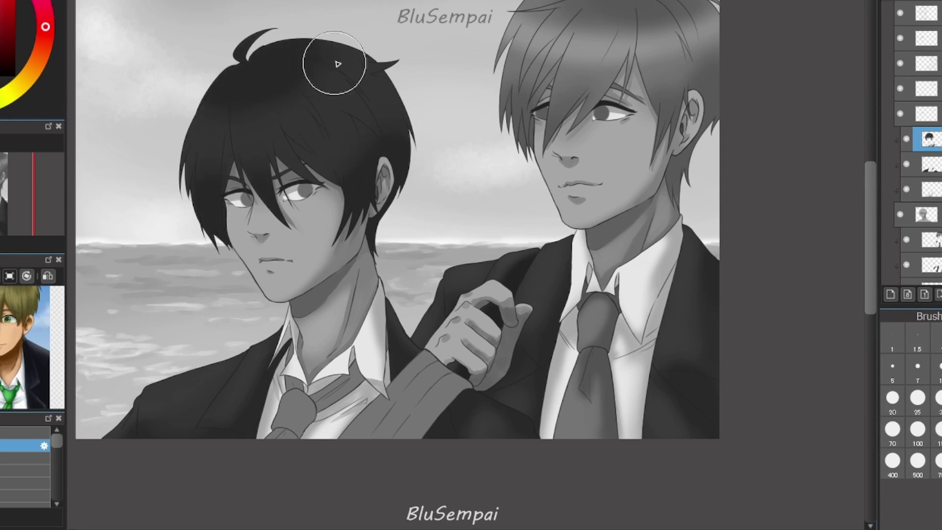
key(ctrl+z)
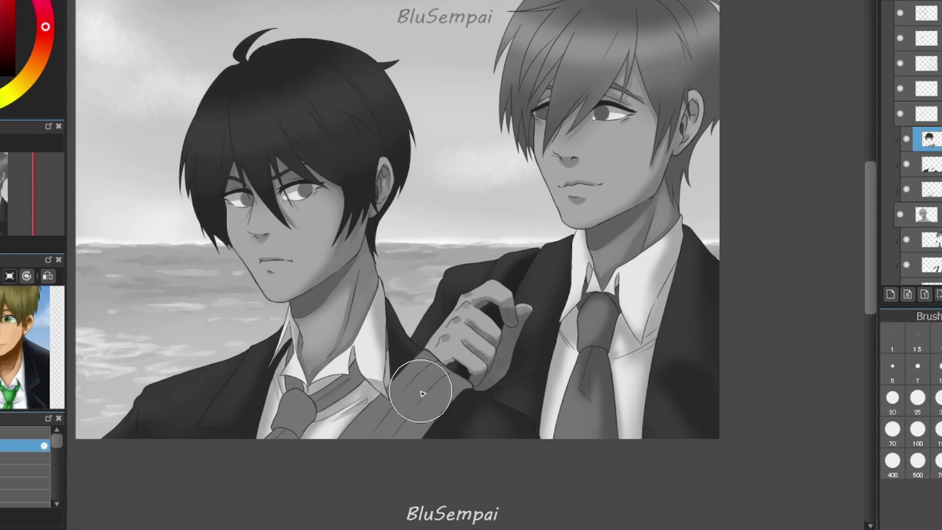
mouse_move(305, 392)
mouse_down()
mouse_move(305, 441)
mouse_move(414, 358)
mouse_move(483, 460)
mouse_up()
drag(474, 395, 577, 440)
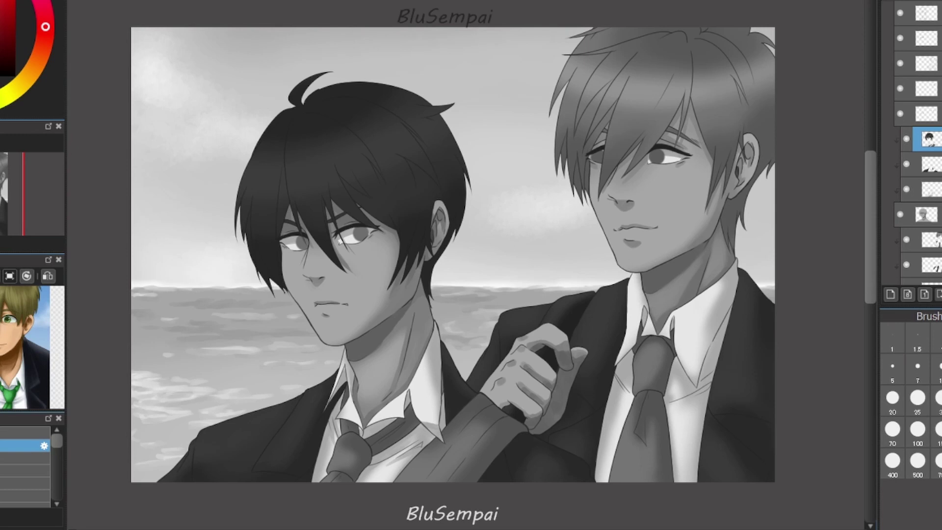
Paint light and dark strands into the taller character's central fringe on the hair layer.
scroll(444, 206, up, 4)
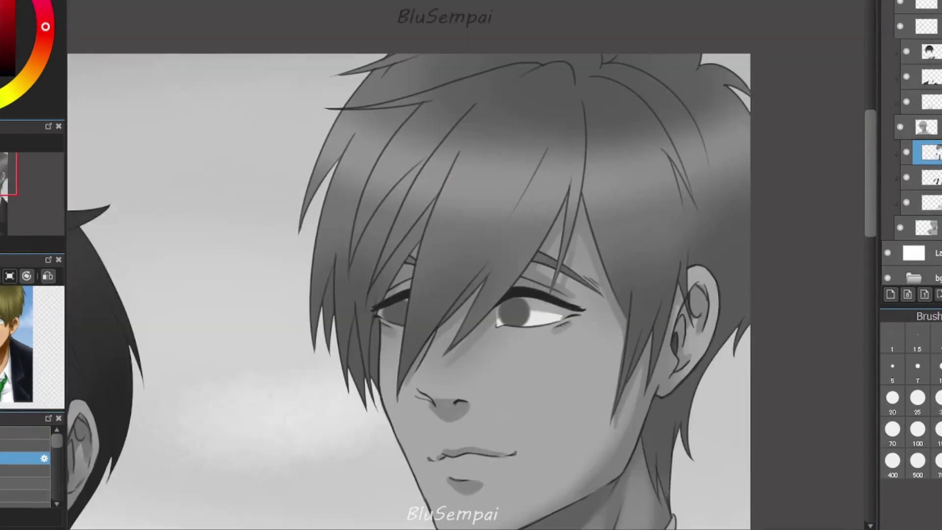
mouse_move(517, 89)
mouse_down()
mouse_move(463, 217)
mouse_move(545, 78)
mouse_move(465, 185)
mouse_move(549, 129)
mouse_move(574, 190)
mouse_up()
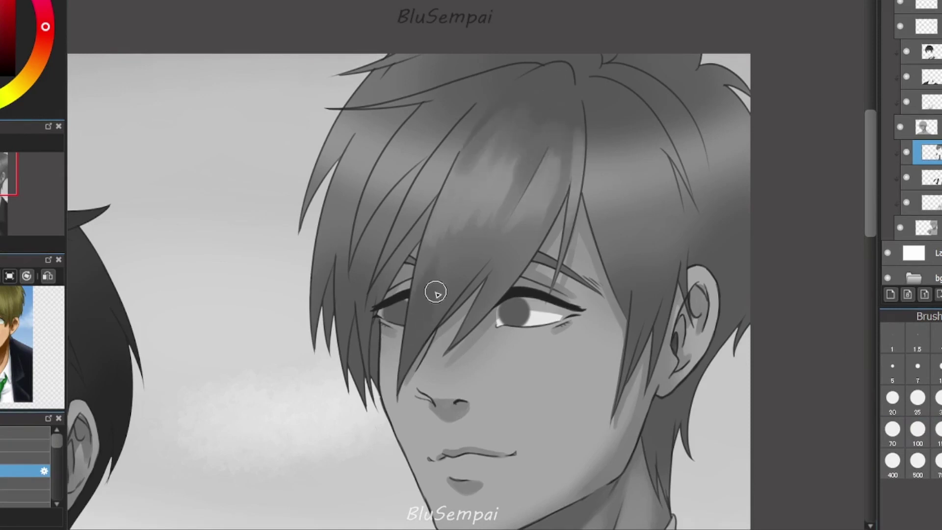
mouse_move(435, 293)
mouse_down()
mouse_move(471, 196)
mouse_move(505, 222)
mouse_up()
mouse_move(527, 252)
mouse_down()
mouse_move(553, 126)
mouse_move(499, 177)
mouse_move(465, 139)
mouse_move(482, 186)
mouse_move(579, 148)
mouse_move(407, 314)
mouse_move(475, 213)
mouse_move(573, 193)
mouse_up()
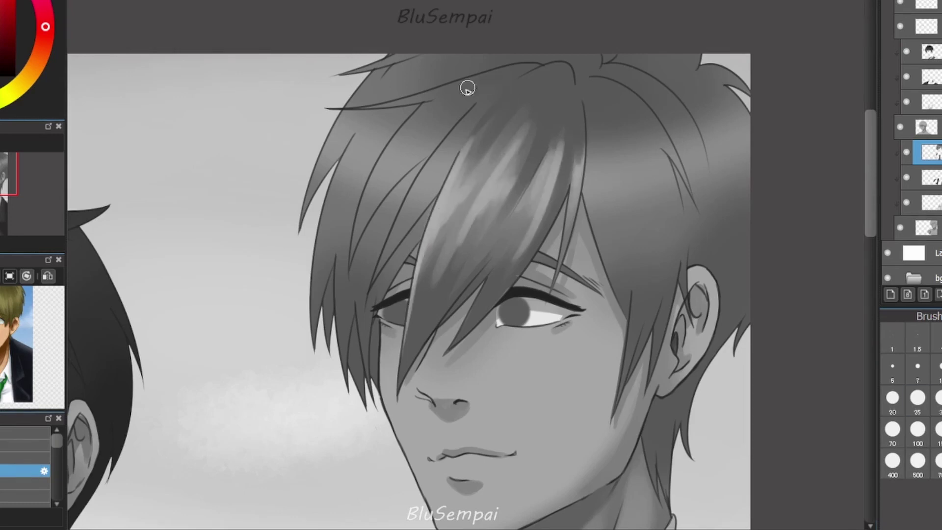
drag(467, 88, 449, 187)
drag(423, 254, 433, 322)
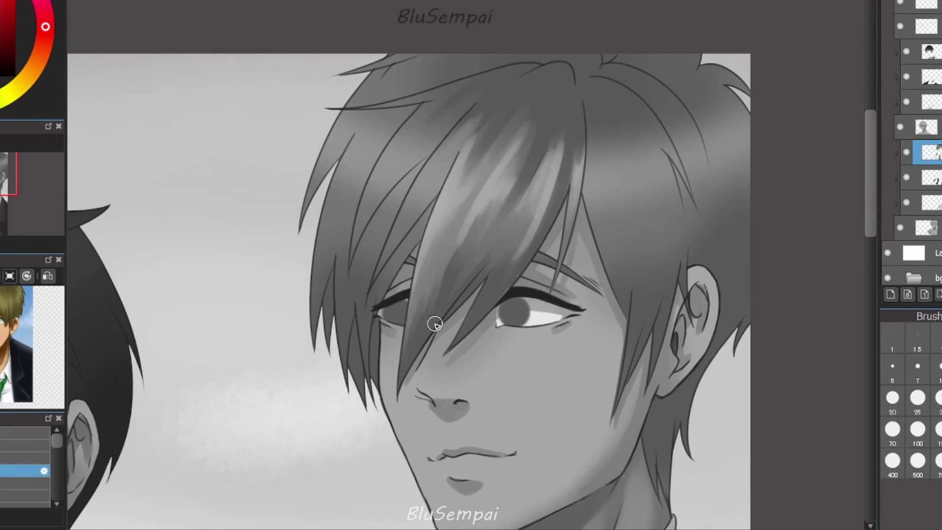
Darken the recessed locks beside the taller character's fringe and add strand tones across the top of his hair.
mouse_move(416, 122)
mouse_down()
mouse_move(449, 200)
mouse_move(376, 221)
mouse_move(383, 296)
mouse_move(330, 299)
mouse_move(329, 343)
mouse_move(357, 348)
mouse_up()
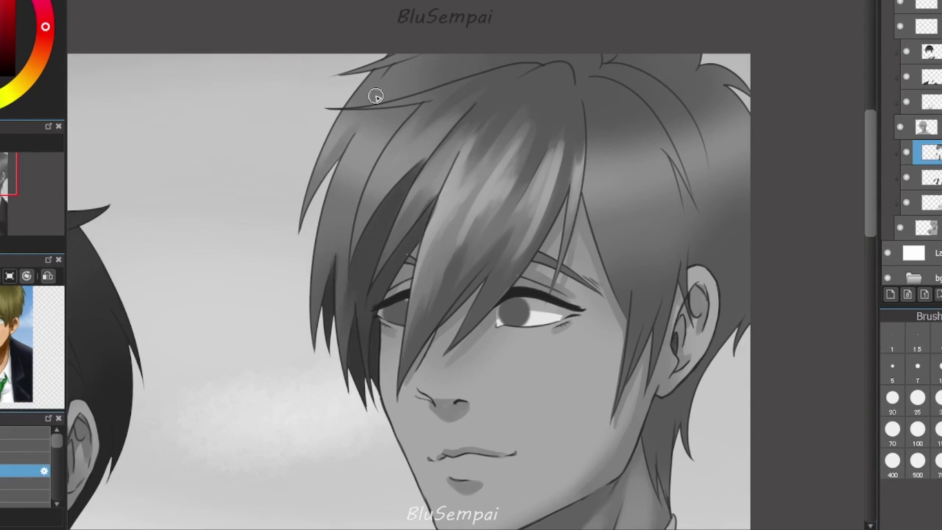
drag(497, 60, 410, 88)
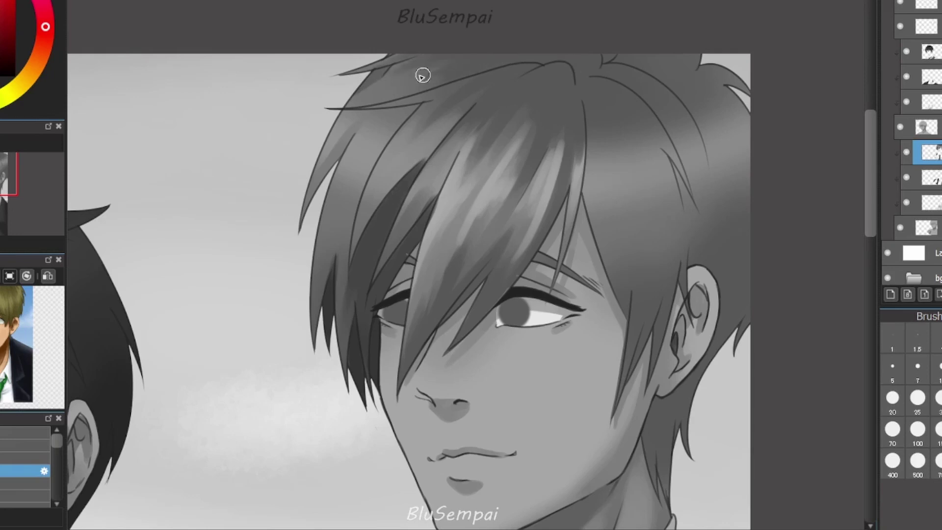
mouse_move(568, 53)
mouse_down()
mouse_move(576, 87)
mouse_move(502, 58)
mouse_up()
Paint strand highlights and shadows into the taller character's hair above the ear and at the back of the head.
drag(650, 134, 668, 175)
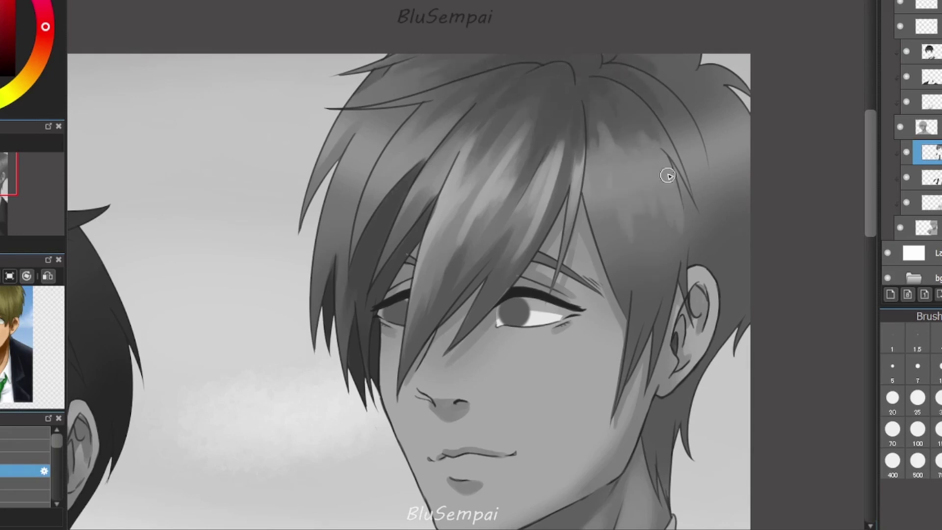
drag(599, 143, 653, 196)
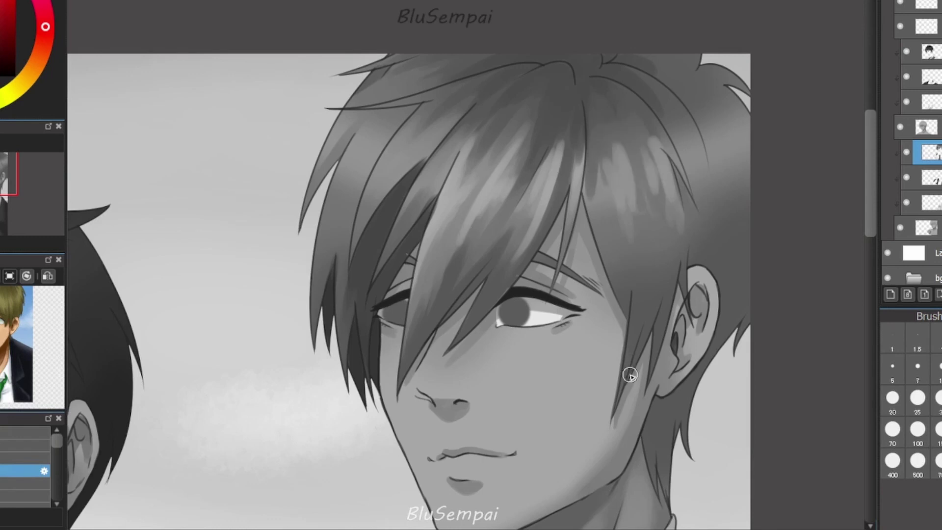
mouse_move(658, 466)
mouse_down()
mouse_move(715, 400)
mouse_move(734, 294)
mouse_up()
drag(721, 79, 713, 143)
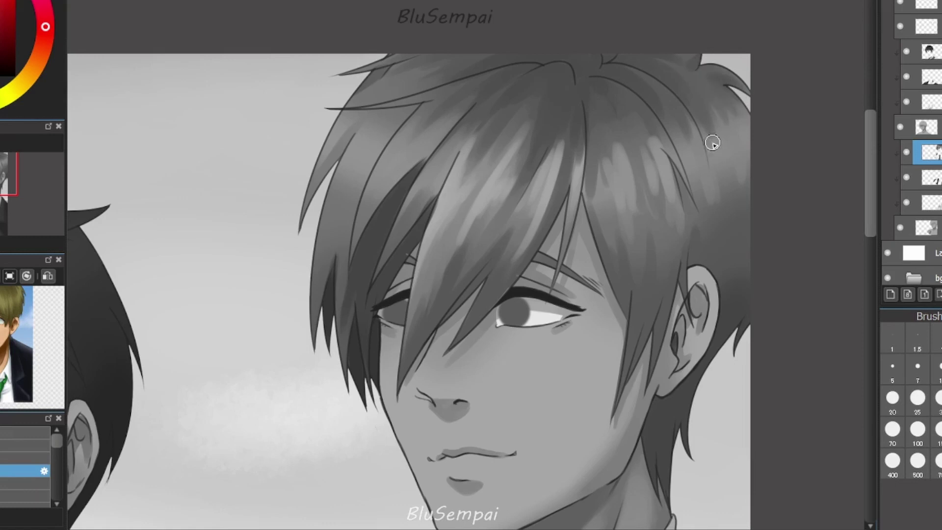
mouse_move(736, 211)
mouse_down()
mouse_move(697, 93)
mouse_move(722, 149)
mouse_move(683, 114)
mouse_move(685, 168)
mouse_move(715, 114)
mouse_move(705, 247)
mouse_move(731, 275)
mouse_up()
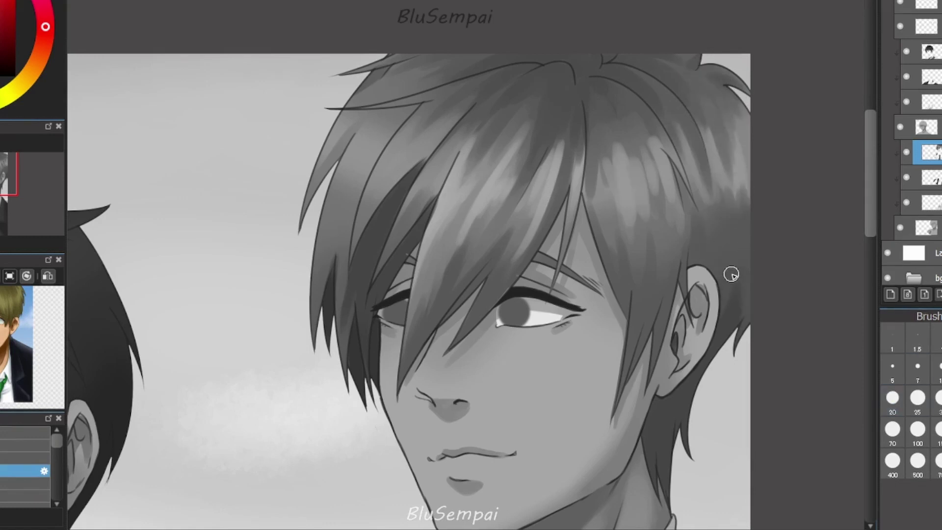
Work strand shading into the outer locks on the far side of the taller character's fringe.
drag(580, 162, 466, 141)
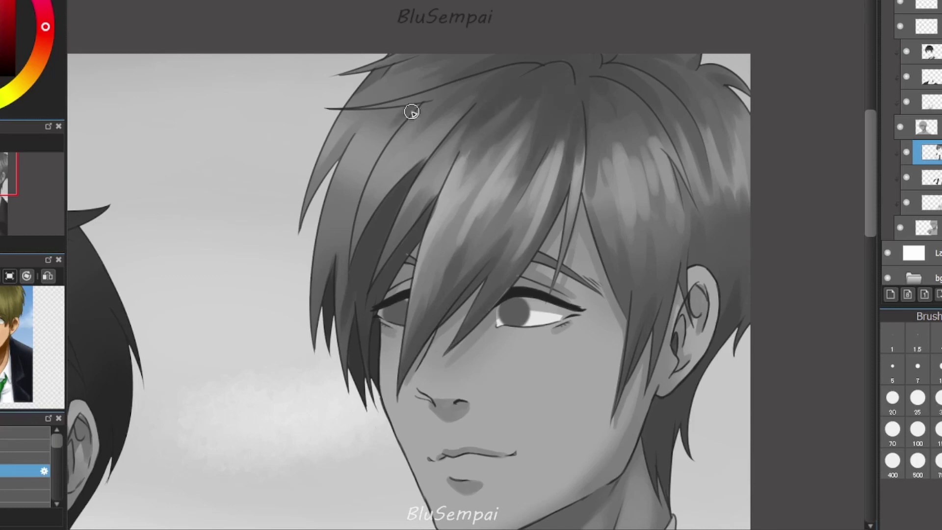
mouse_move(407, 109)
mouse_down()
mouse_move(402, 114)
mouse_move(421, 70)
mouse_move(354, 177)
mouse_move(400, 204)
mouse_up()
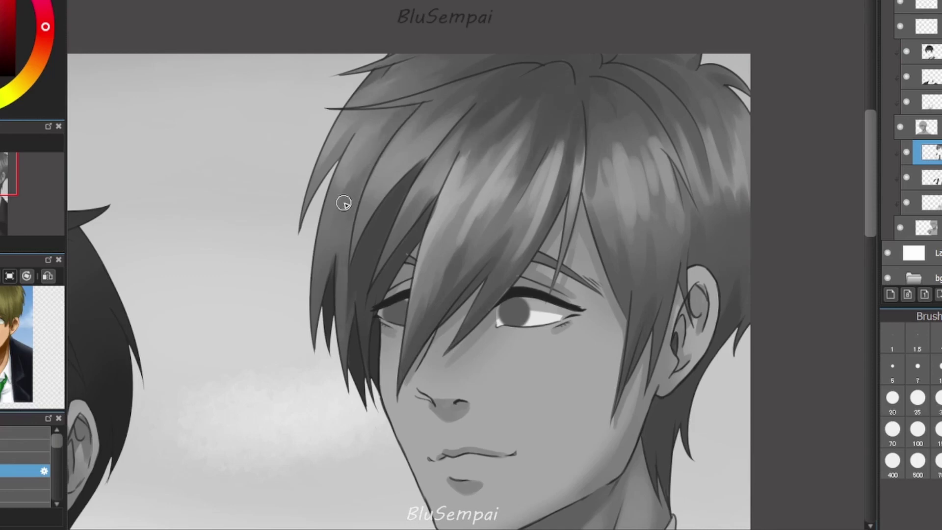
key(h)
key(h)
scroll(615, 151, up, 2)
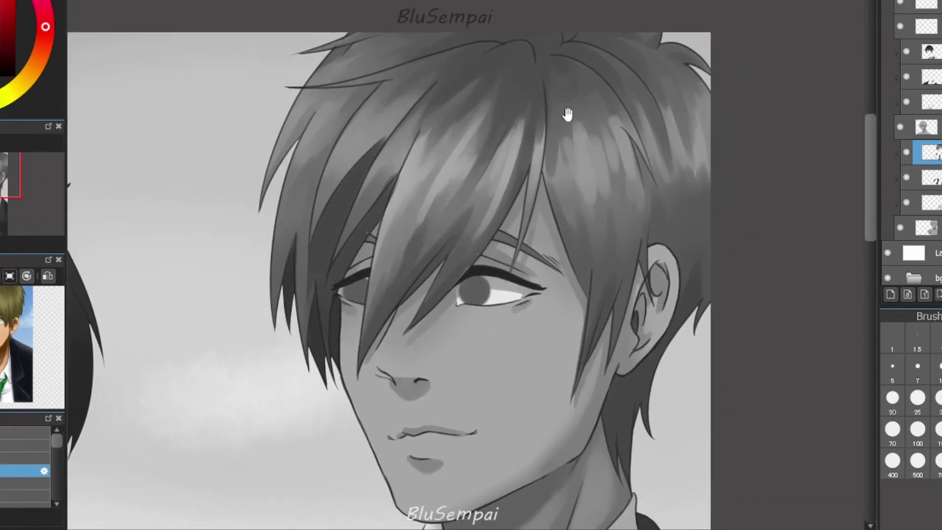
Darken the crown of the taller character's hair and sharpen the bright streaks across the fringe and outer locks.
mouse_move(484, 112)
mouse_down()
mouse_move(504, 69)
mouse_move(460, 81)
mouse_move(482, 97)
mouse_move(398, 199)
mouse_move(506, 173)
mouse_move(513, 149)
mouse_move(462, 144)
mouse_move(390, 238)
mouse_move(395, 270)
mouse_move(370, 307)
mouse_move(425, 213)
mouse_move(378, 276)
mouse_move(399, 249)
mouse_move(456, 263)
mouse_move(459, 139)
mouse_move(436, 137)
mouse_move(514, 63)
mouse_move(514, 77)
mouse_move(553, 83)
mouse_move(610, 348)
mouse_move(593, 181)
mouse_move(606, 118)
mouse_move(583, 116)
mouse_move(566, 173)
mouse_move(568, 251)
mouse_move(566, 159)
mouse_move(600, 58)
mouse_move(684, 173)
mouse_move(655, 118)
mouse_move(678, 202)
mouse_move(620, 43)
mouse_up()
mouse_move(366, 123)
mouse_down()
mouse_move(414, 84)
mouse_move(420, 126)
mouse_move(372, 125)
mouse_move(343, 152)
mouse_move(326, 116)
mouse_move(336, 101)
mouse_move(294, 131)
mouse_move(332, 101)
mouse_move(336, 72)
mouse_up()
key([)
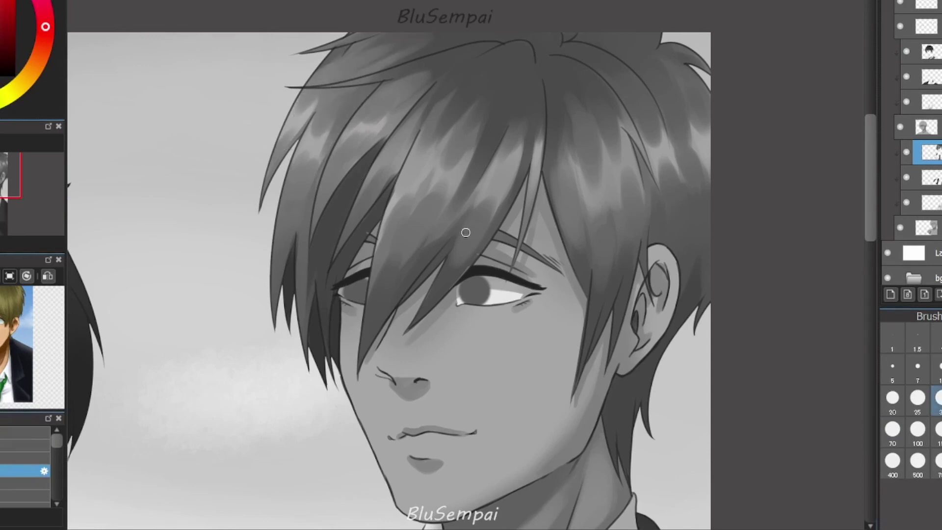
scroll(304, 231, down, 3)
scroll(505, 230, up, 3)
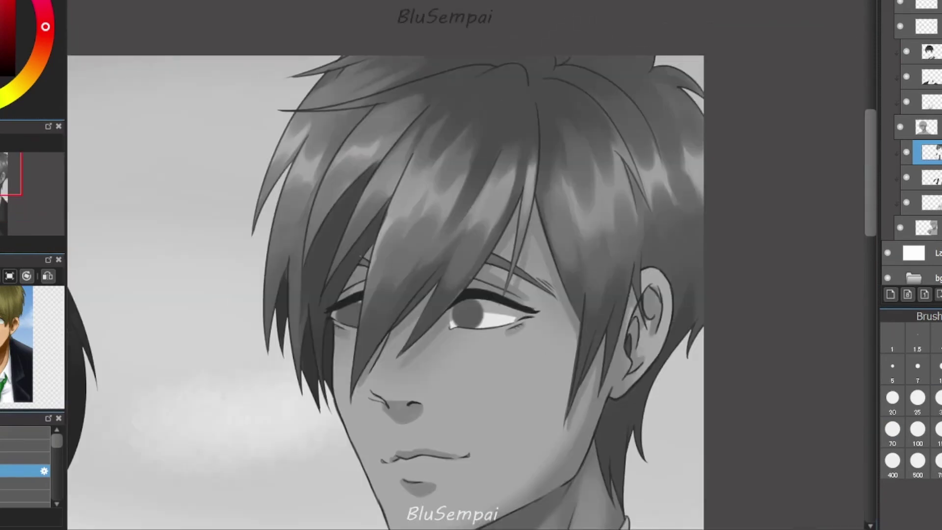
Refine the strand shading in the taller character's fringe and in the lock beside his ear.
click(24, 445)
click(24, 471)
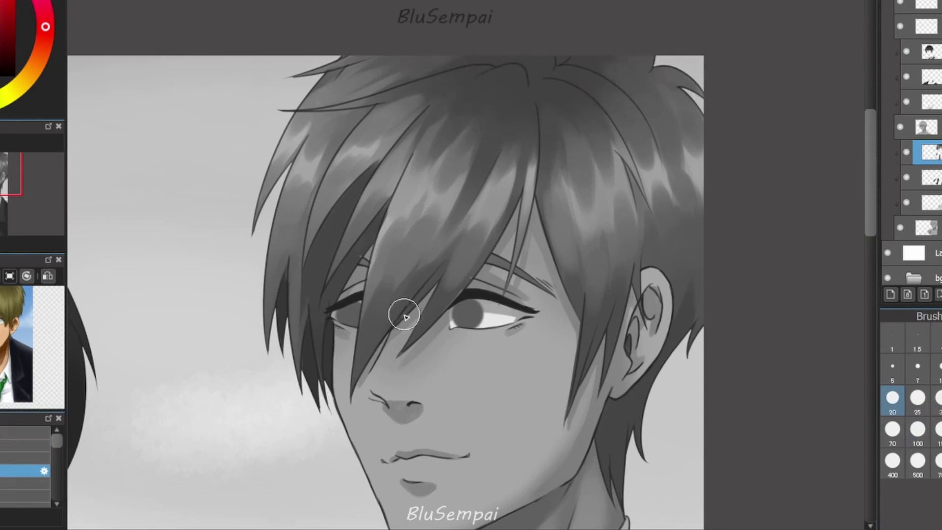
key(bracketleft)
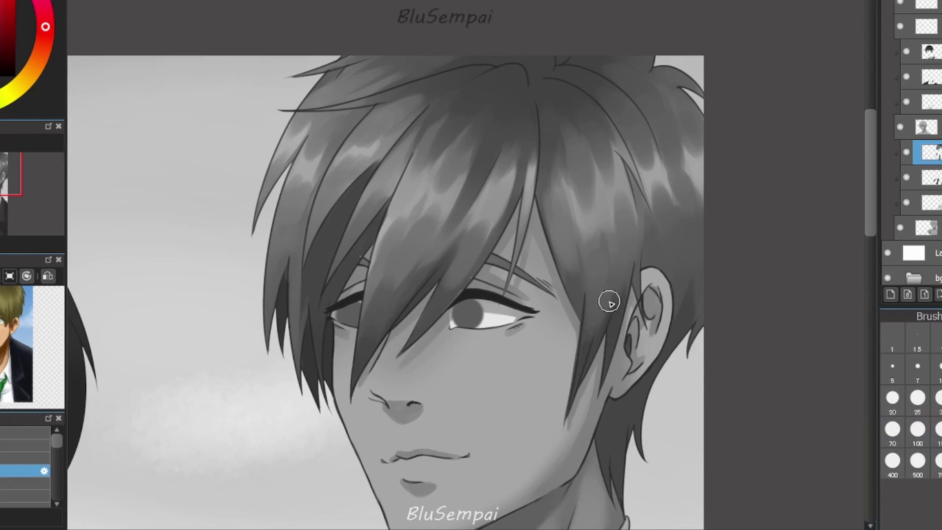
scroll(463, 259, down, 5)
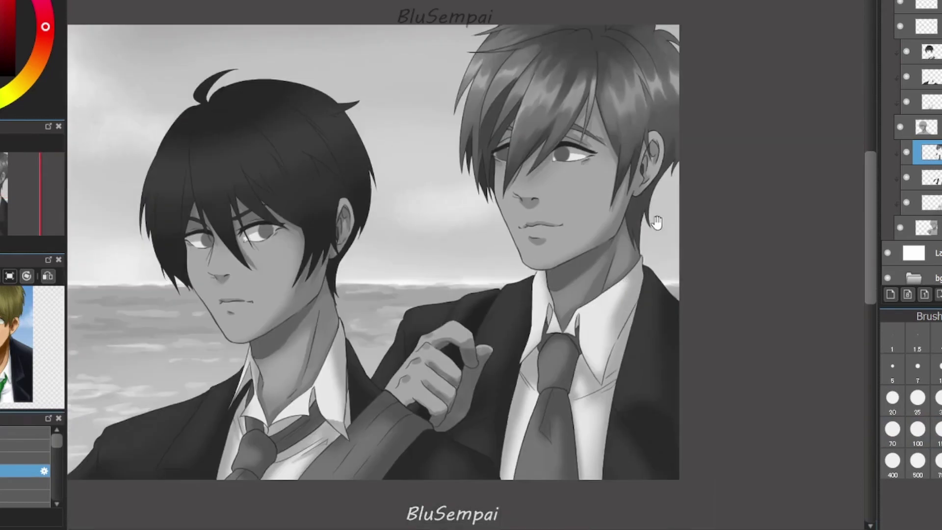
Paint darker shadows on the shaded side of the taller character's tie knot and down the tie below it.
scroll(463, 259, up, 5)
click(928, 177)
scroll(484, 143, down, 3)
scroll(484, 143, up, 5)
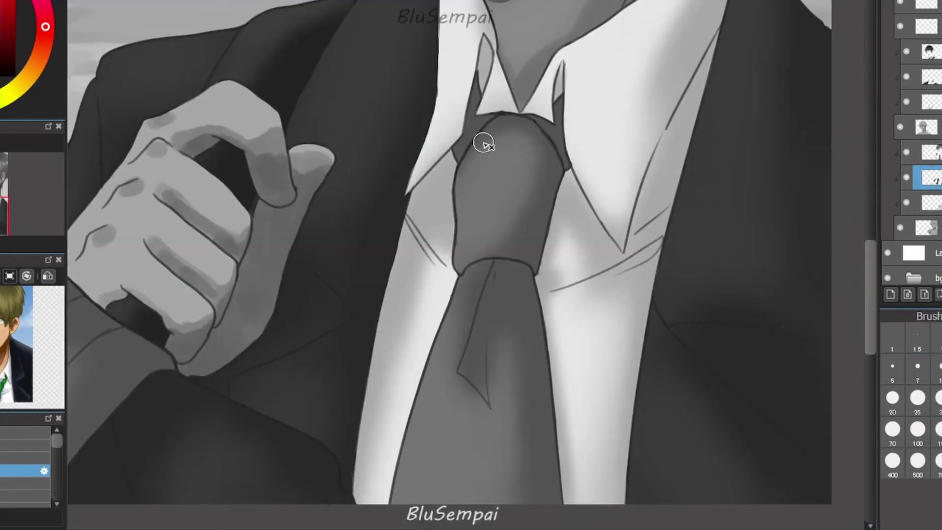
key(ctrl+Up)
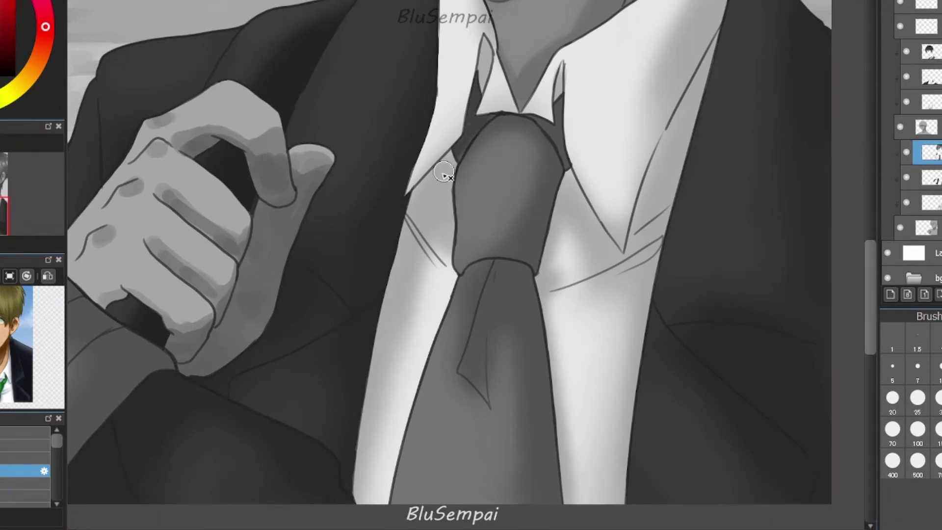
mouse_move(534, 129)
mouse_down()
mouse_move(467, 370)
mouse_move(516, 271)
mouse_move(539, 449)
mouse_move(515, 296)
mouse_move(541, 413)
mouse_move(549, 184)
mouse_move(548, 238)
mouse_move(540, 166)
mouse_move(515, 180)
mouse_move(454, 270)
mouse_up()
key(Down)
key(bracketright)
mouse_move(515, 210)
mouse_down()
mouse_move(476, 240)
mouse_move(507, 240)
mouse_move(539, 139)
mouse_move(505, 234)
mouse_up()
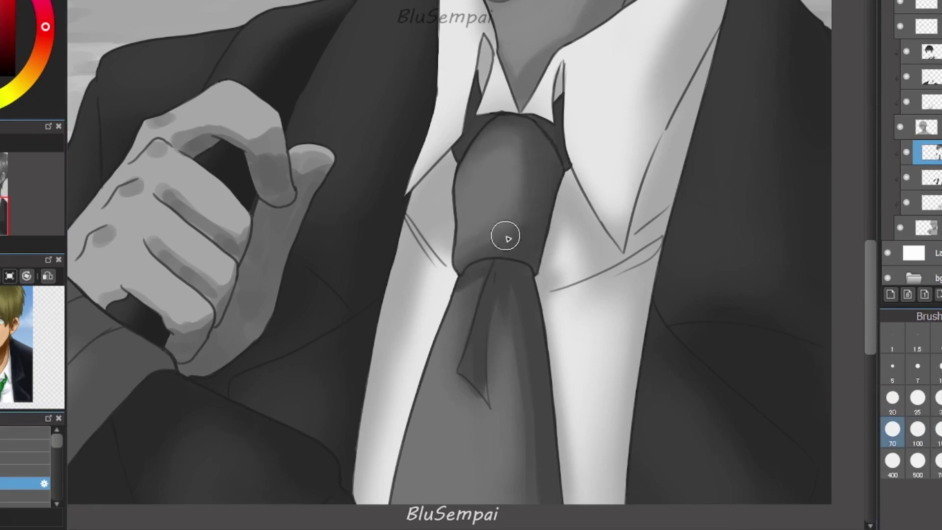
Blend the tie's shadows around the small folded flap and add a dark fold at the tie's lower end.
mouse_move(477, 360)
mouse_down()
mouse_move(517, 350)
mouse_move(500, 327)
mouse_up()
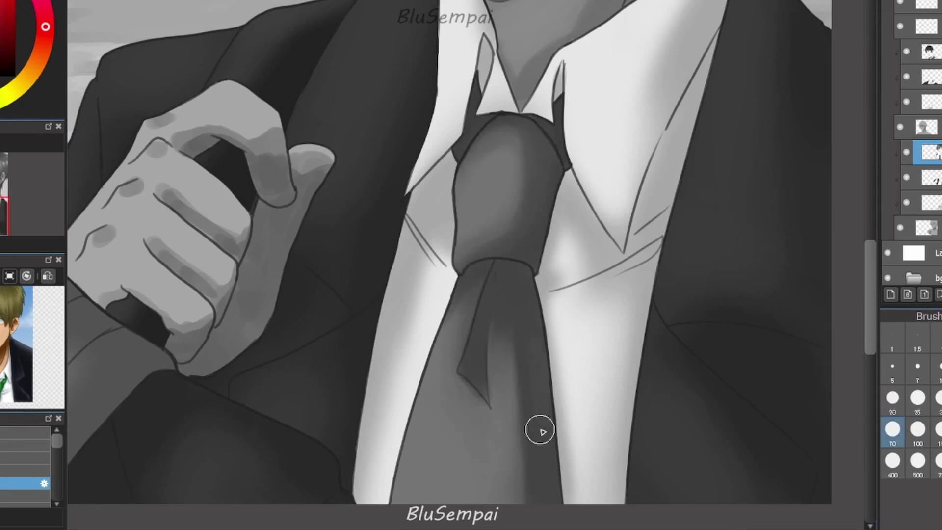
key(Up)
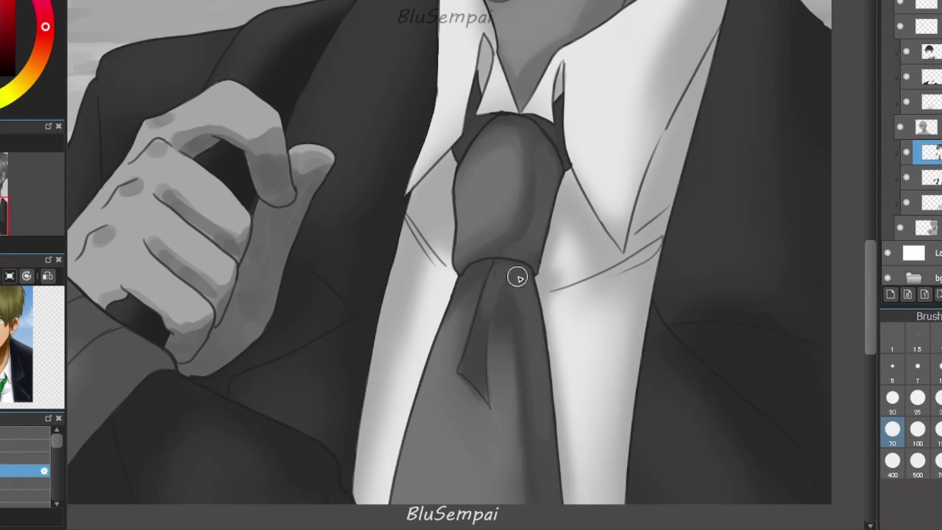
key(Down)
scroll(560, 343, down, 5)
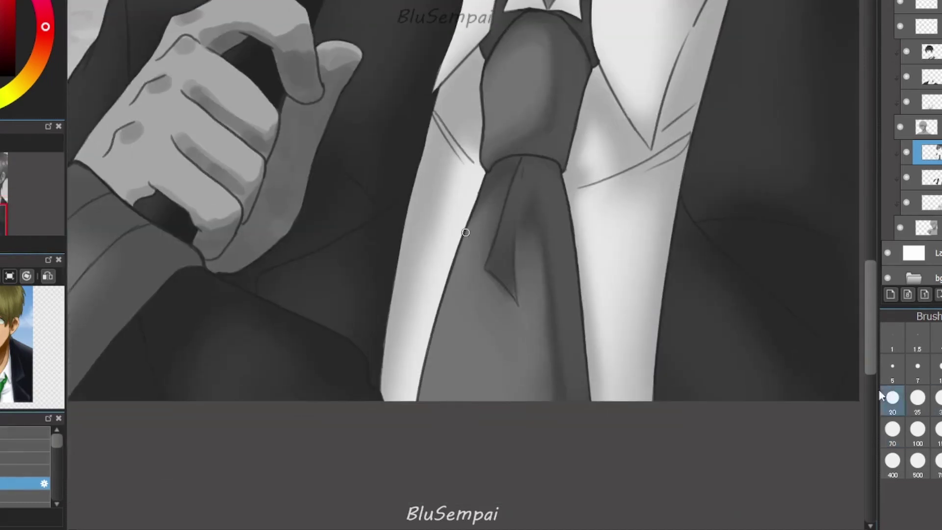
key(Up)
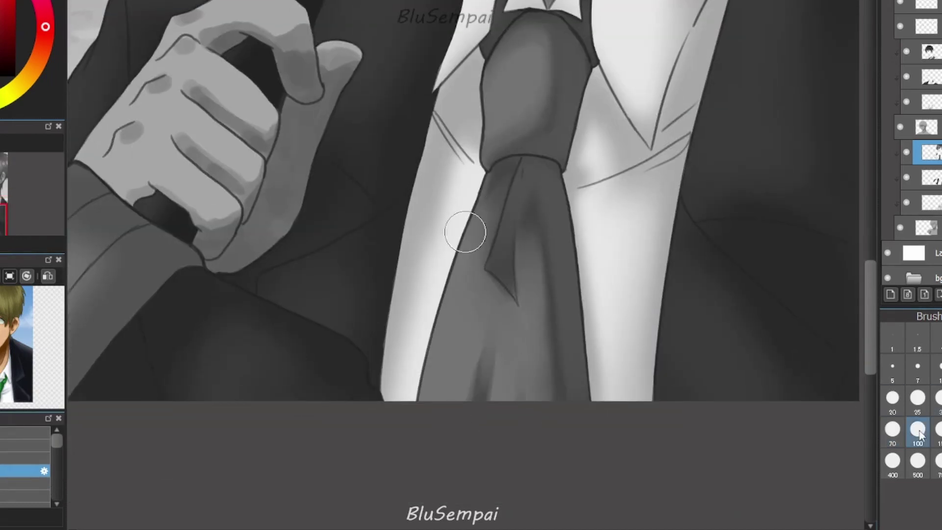
Paint light tones along the lit side of the tie and its knot and blend them into soft highlights.
drag(471, 216, 433, 381)
drag(520, 118, 505, 80)
drag(481, 206, 438, 349)
key(Down)
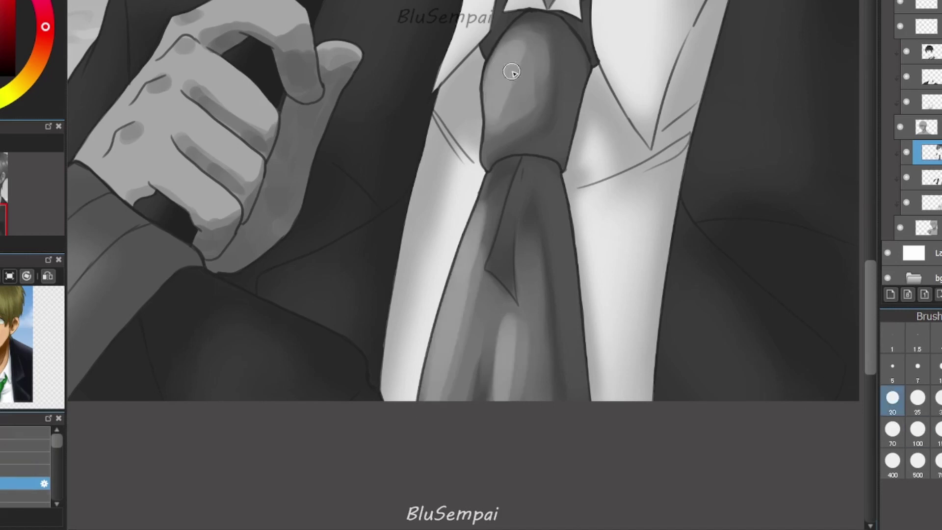
mouse_move(478, 215)
mouse_down()
mouse_move(437, 393)
mouse_move(446, 287)
mouse_up()
drag(484, 212, 425, 412)
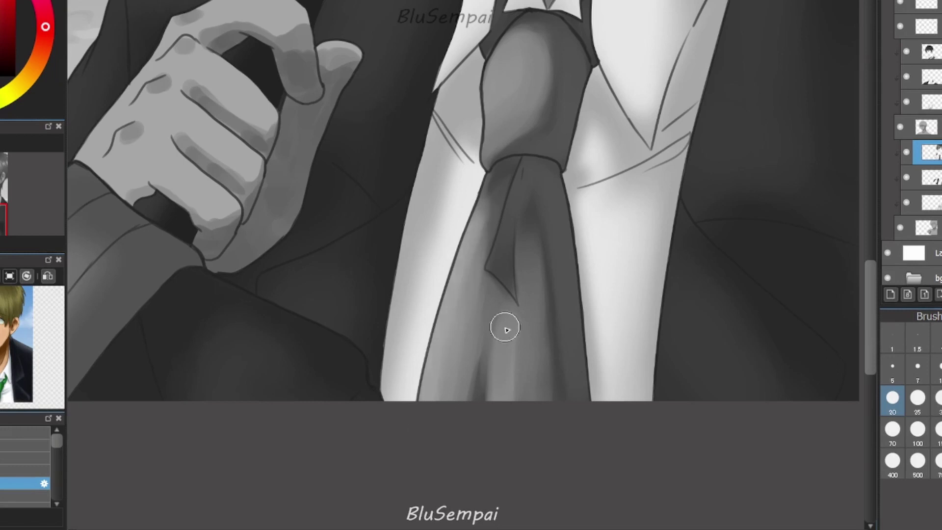
scroll(59, 455, down, 3)
scroll(59, 456, up, 5)
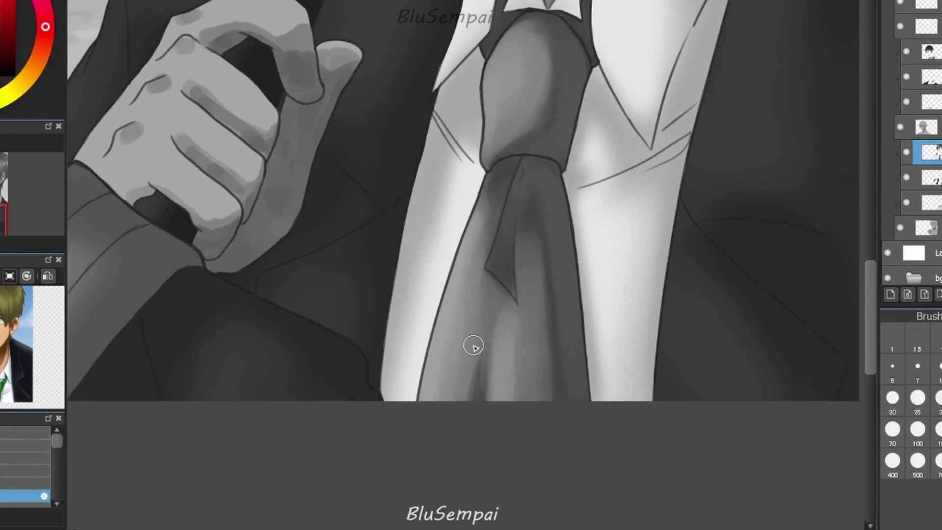
scroll(474, 343, down, 3)
scroll(539, 408, up, 2)
Deepen the shadows on the small folded flap, along the knot's shaded side and directly beneath the knot.
drag(541, 408, 541, 352)
scroll(489, 348, up, 5)
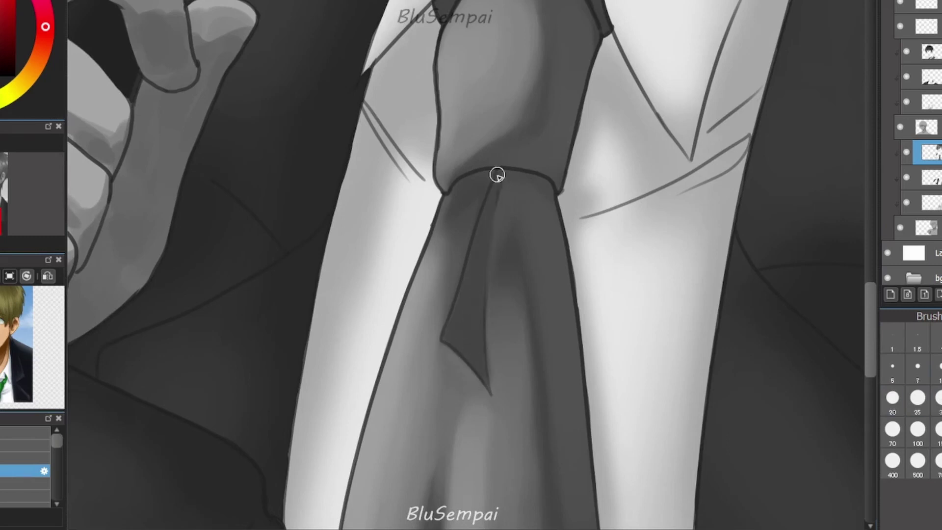
mouse_move(497, 174)
mouse_down()
mouse_move(442, 205)
mouse_move(469, 262)
mouse_move(472, 361)
mouse_up()
drag(608, 24, 570, 147)
drag(552, 52, 555, 98)
mouse_move(442, 29)
mouse_down()
mouse_move(427, 99)
mouse_move(415, 105)
mouse_up()
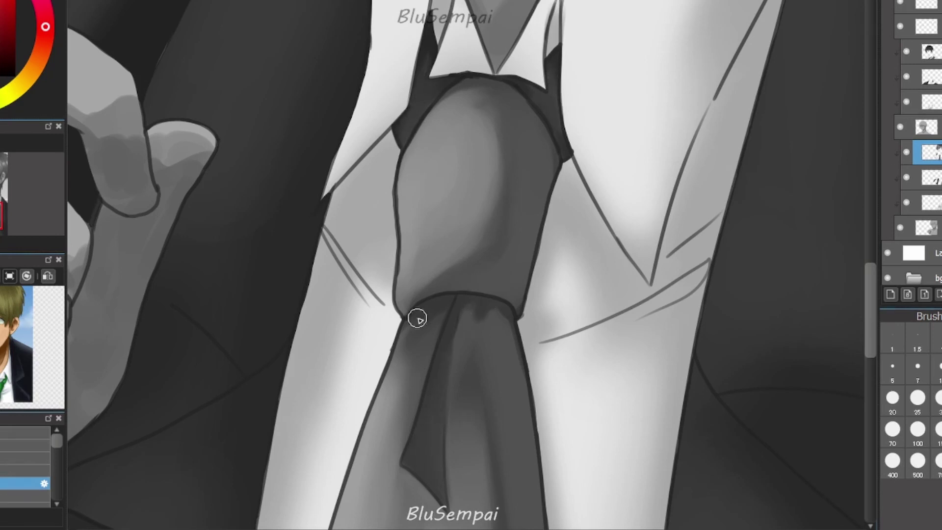
drag(515, 383, 497, 314)
Paint dark folds and mid-gray tones onto the bag strap over the taller character's shoulder.
scroll(554, 151, down, 5)
scroll(599, 294, up, 4)
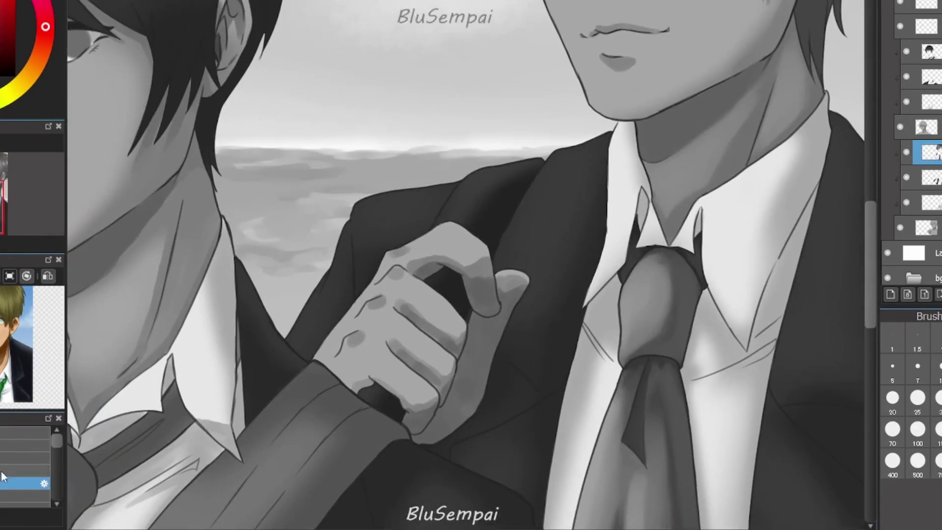
click(2, 473)
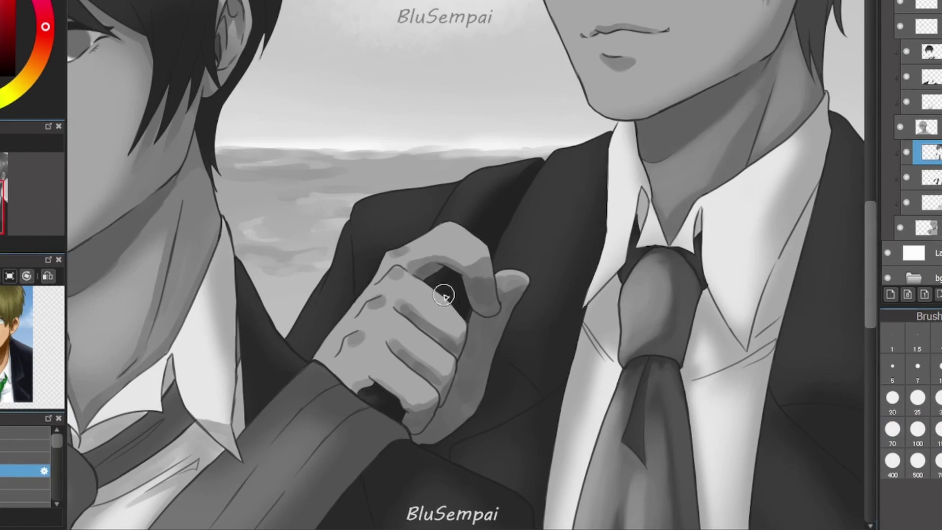
drag(501, 166, 481, 211)
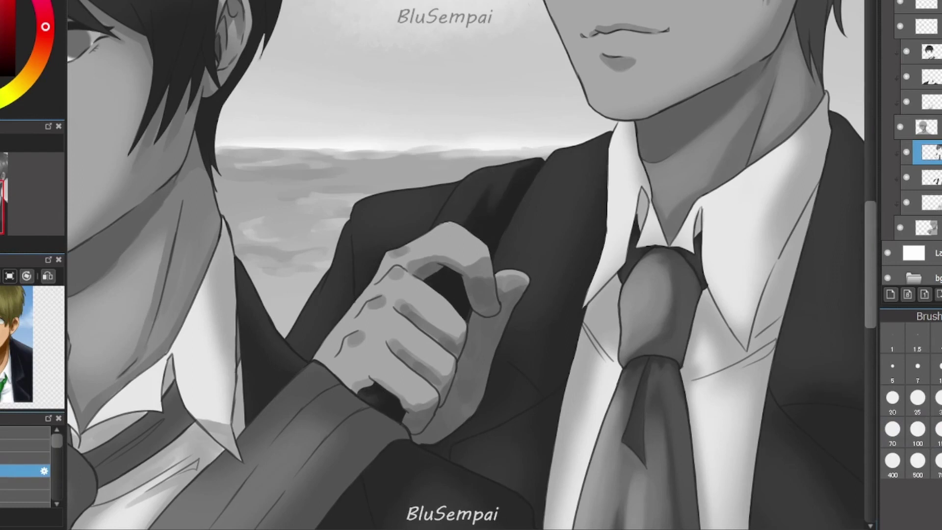
drag(505, 162, 492, 198)
drag(498, 162, 487, 226)
drag(526, 176, 486, 250)
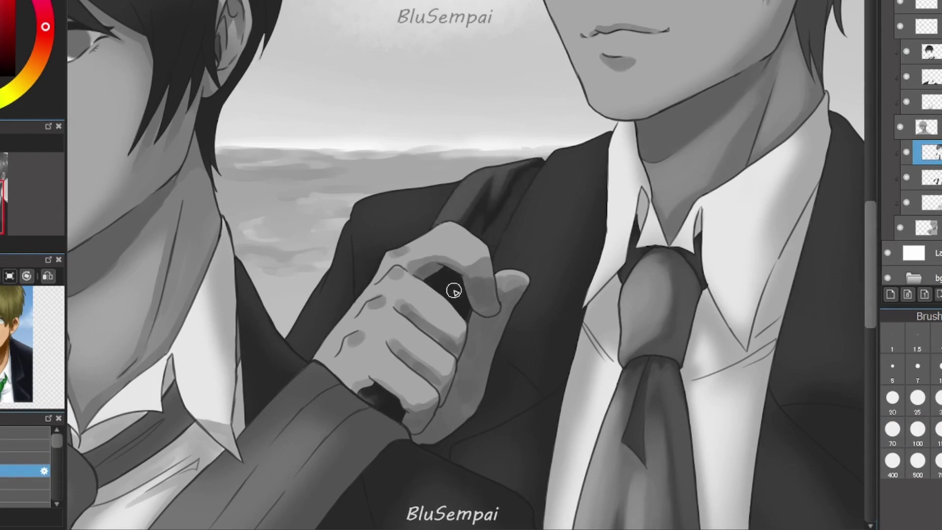
Blend the strap's fold shading into soft transitions and touch up its upper edge with a smaller brush.
key(e)
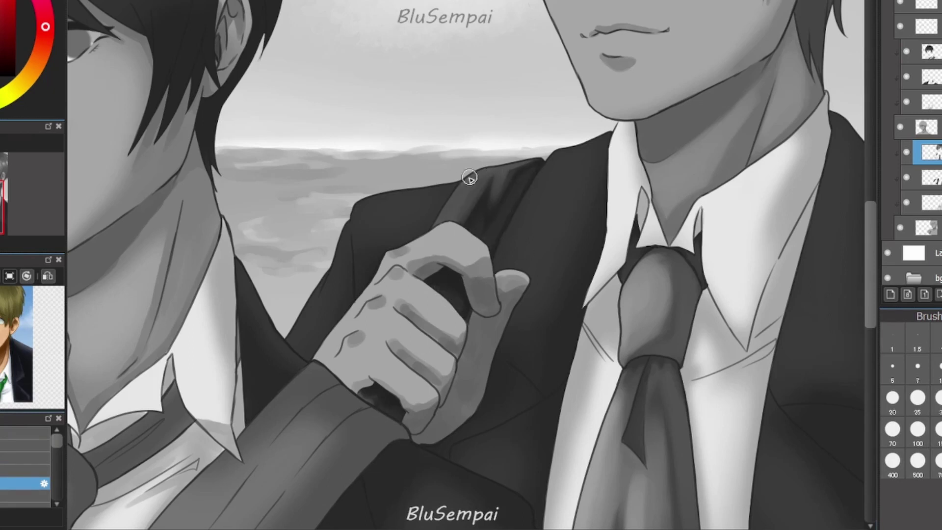
drag(469, 177, 445, 218)
mouse_move(511, 166)
mouse_down()
mouse_move(440, 223)
mouse_move(456, 216)
mouse_up()
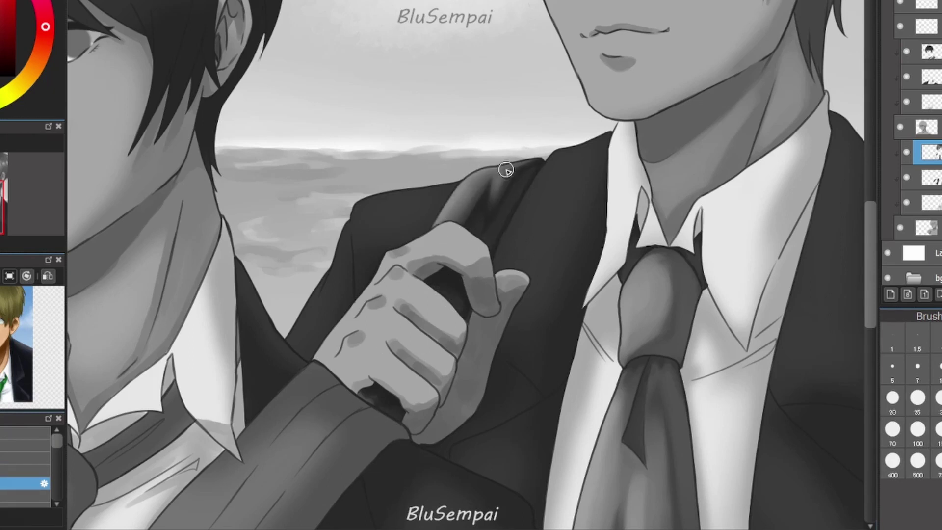
scroll(491, 228, up, 2)
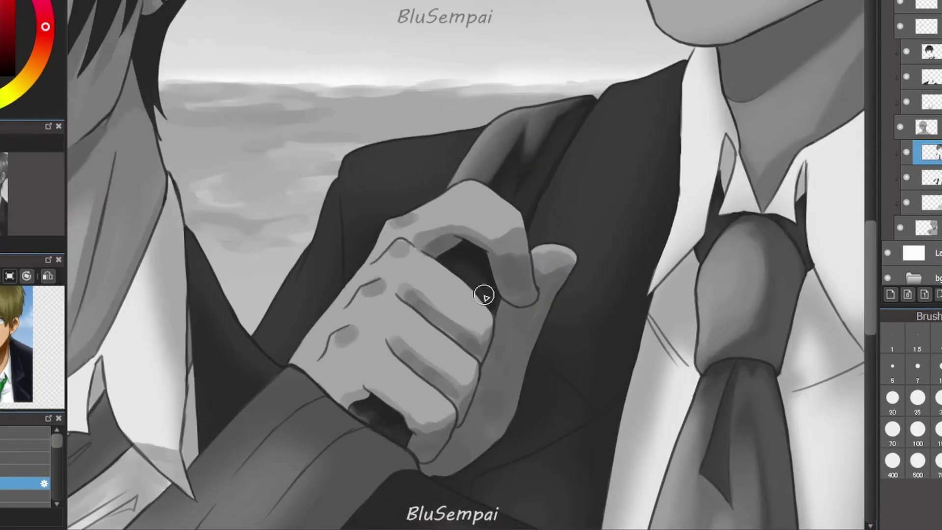
key(b)
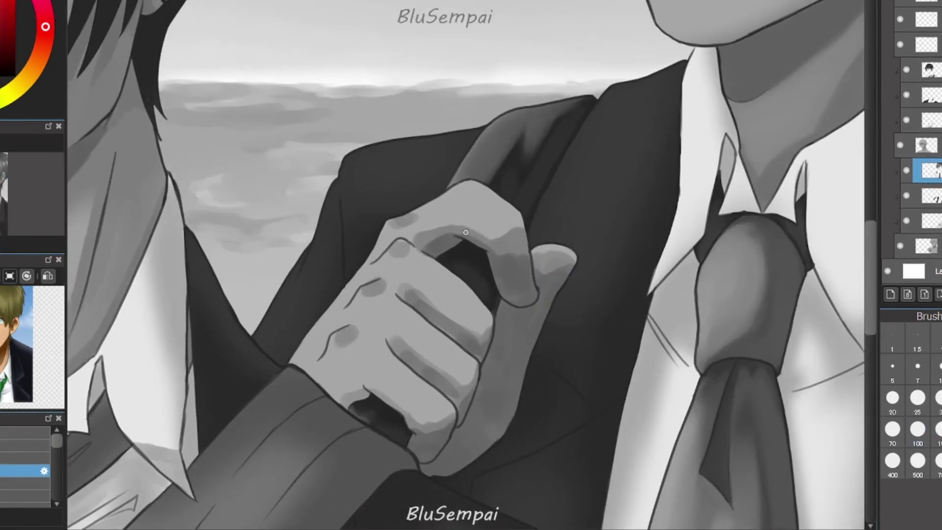
key(bracketright)
key(bracketright)
key(bracketright)
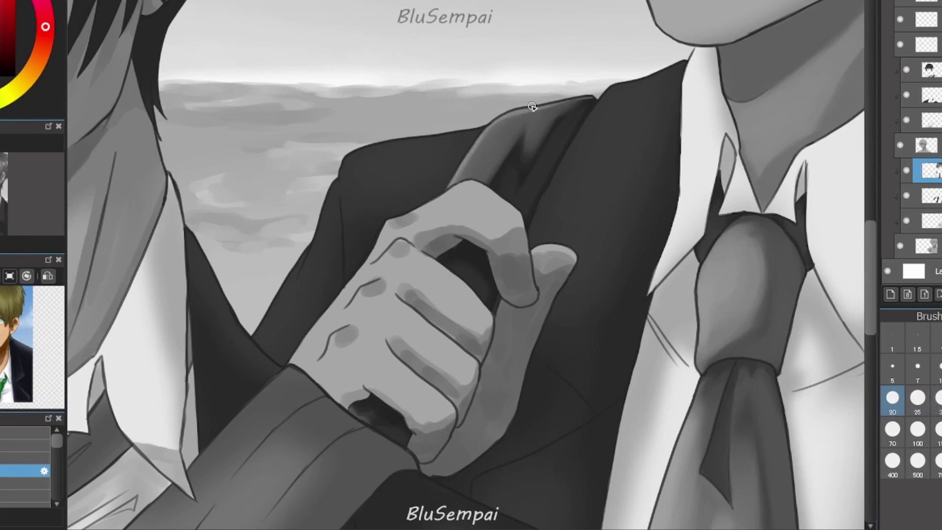
scroll(550, 242, down, 5)
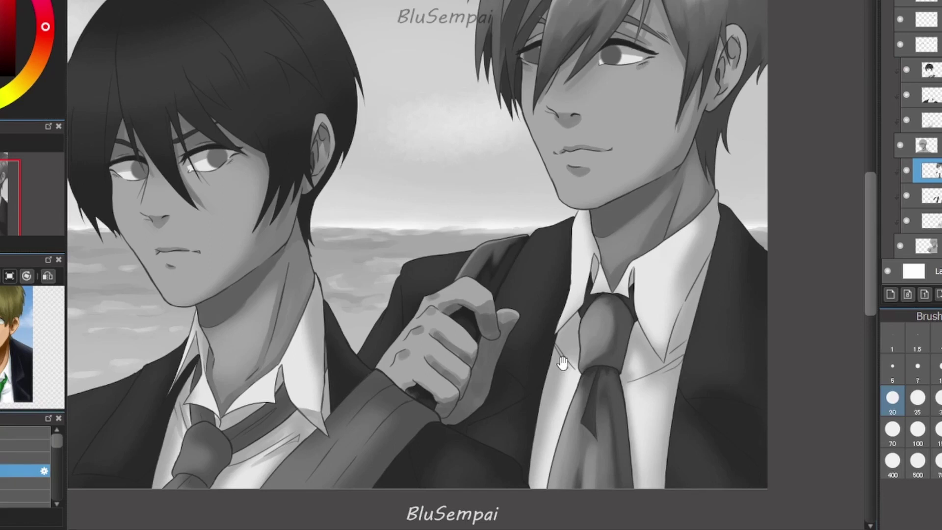
Blend the hard-edged shadows on the fingers, thumb and knuckles of the hand into smooth skin shading.
drag(563, 363, 533, 345)
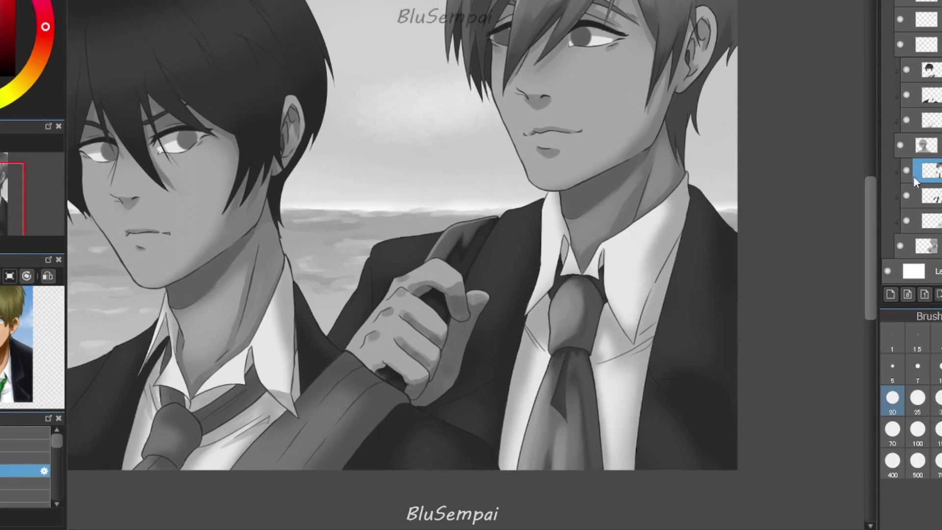
scroll(533, 346, up, 4)
key(alt)
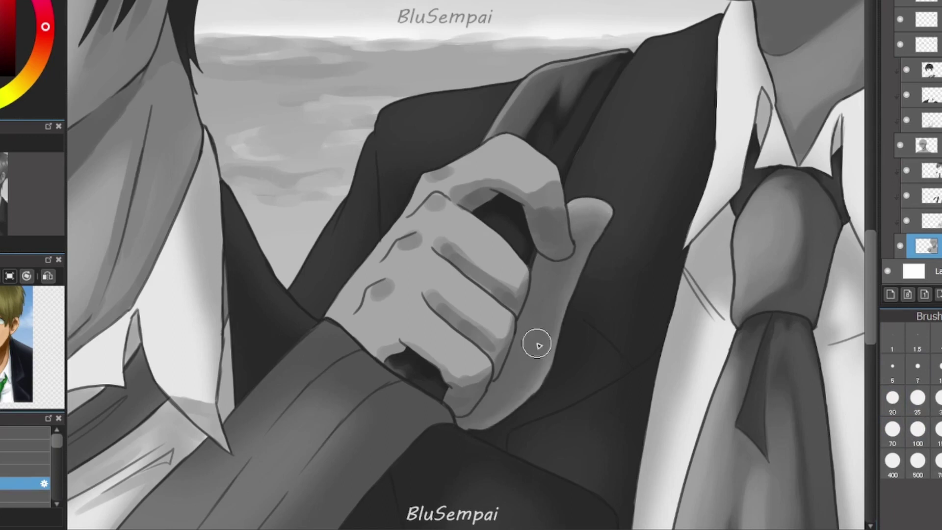
mouse_move(473, 273)
mouse_down()
mouse_move(515, 277)
mouse_move(517, 303)
mouse_move(463, 248)
mouse_move(519, 282)
mouse_move(461, 290)
mouse_up()
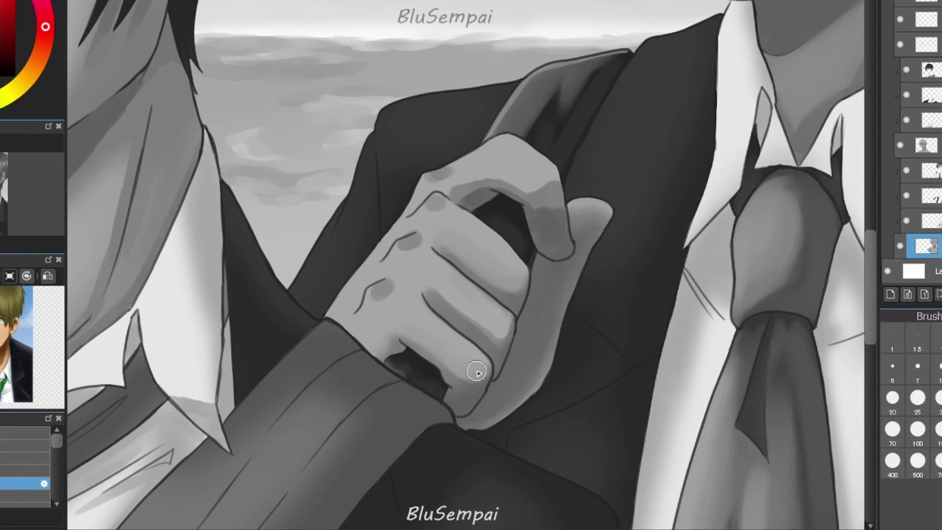
mouse_move(480, 194)
mouse_down()
mouse_move(531, 211)
mouse_move(548, 189)
mouse_move(501, 172)
mouse_move(543, 188)
mouse_move(523, 194)
mouse_move(547, 211)
mouse_up()
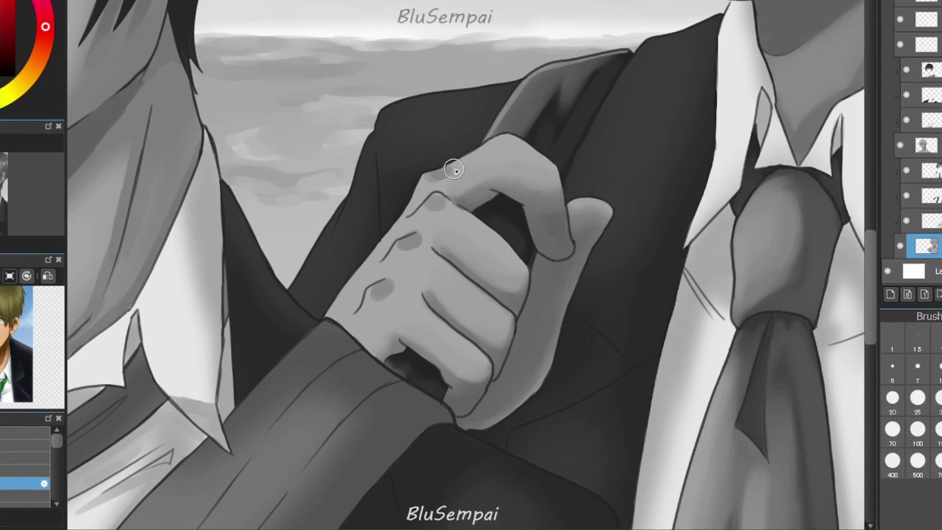
mouse_move(454, 170)
mouse_down()
mouse_move(425, 208)
mouse_move(454, 224)
mouse_up()
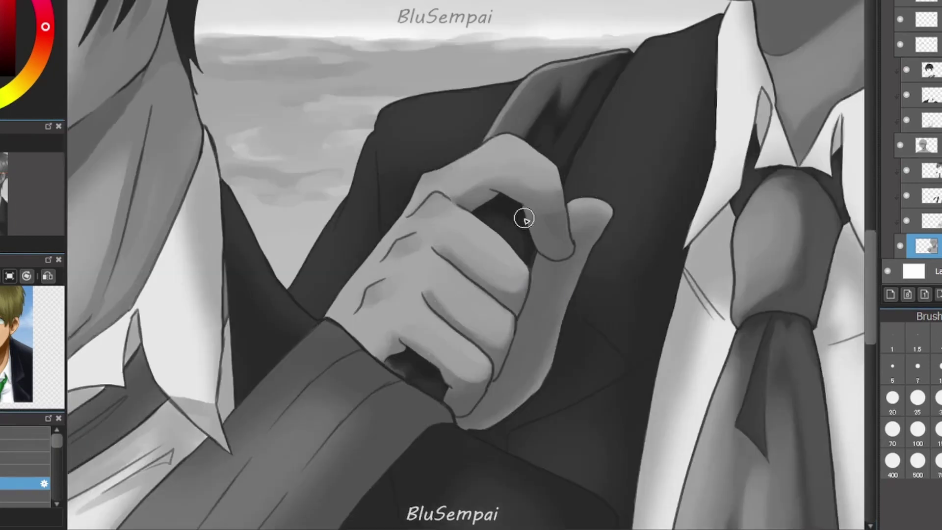
scroll(456, 407, down, 5)
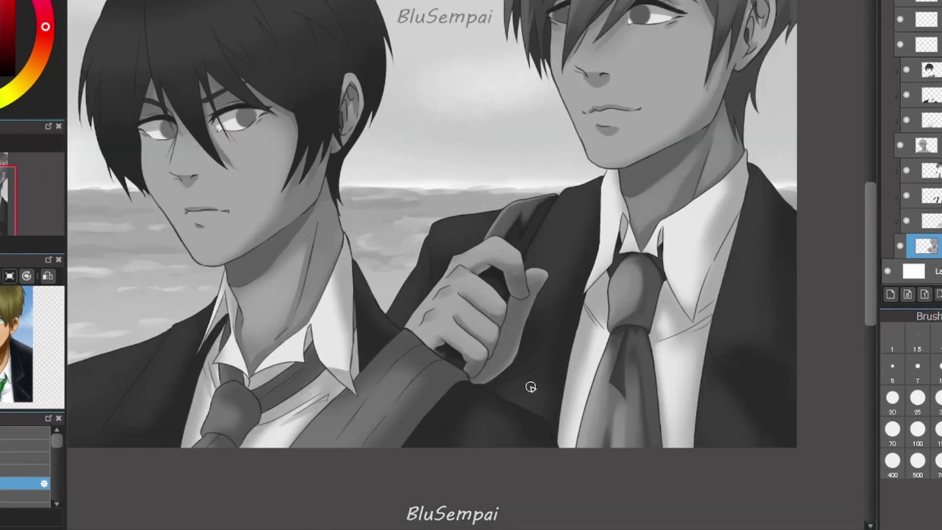
Paint a white highlight along the taller character's nose bridge and soften the fringe's cast shadow beside it.
scroll(442, 224, up, 6)
key(bracketleft)
drag(501, 281, 440, 227)
drag(443, 193, 452, 193)
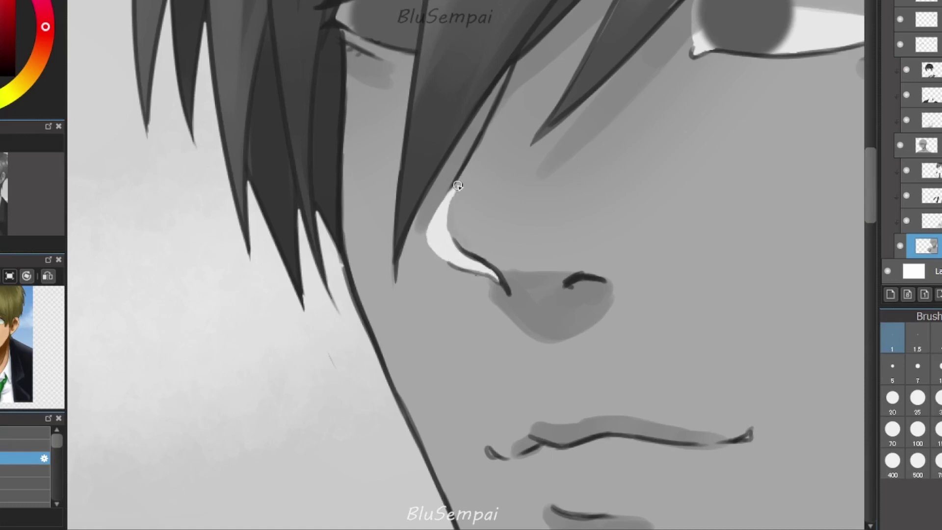
key(bracketright)
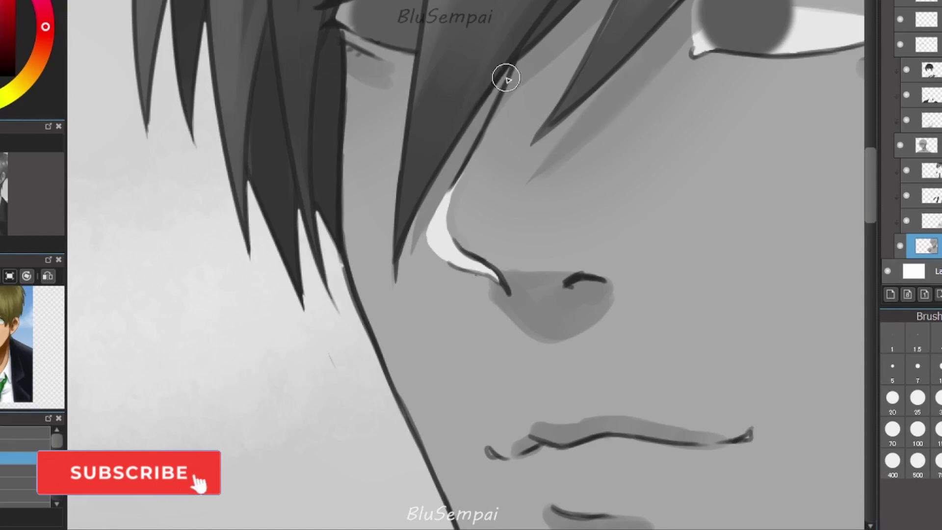
Add small light highlights to the taller character's lower lip.
scroll(506, 79, down, 5)
scroll(589, 344, up, 5)
mouse_move(550, 339)
mouse_down()
mouse_move(644, 358)
mouse_move(597, 347)
mouse_move(640, 341)
mouse_up()
scroll(541, 273, down, 4)
scroll(541, 279, up, 2)
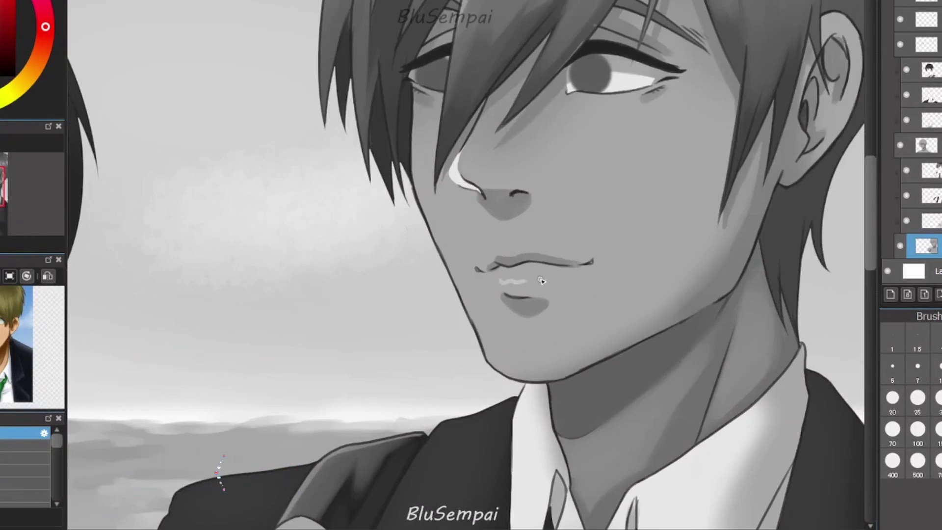
scroll(573, 274, down, 4)
scroll(499, 326, up, 4)
scroll(237, 330, down, 4)
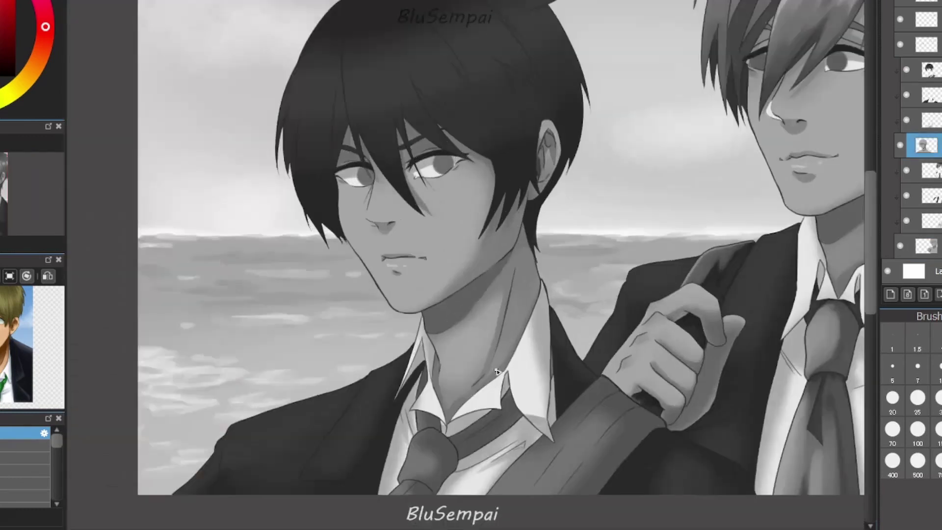
Paint a solid white highlight along the dark-haired character's nose bridge, filling it up to the nose line.
scroll(331, 127, up, 5)
mouse_move(332, 126)
mouse_down()
mouse_move(278, 215)
mouse_move(288, 270)
mouse_up()
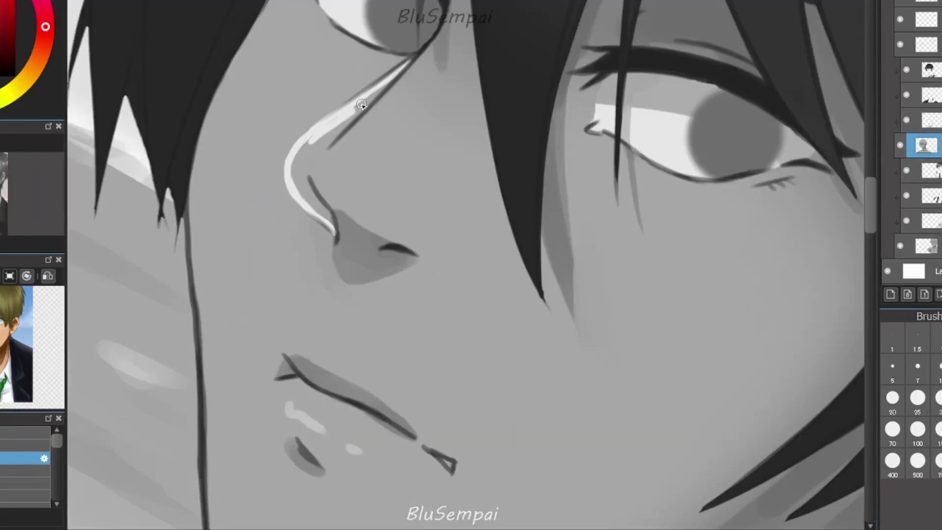
mouse_move(360, 105)
mouse_down()
mouse_move(307, 201)
mouse_move(323, 145)
mouse_up()
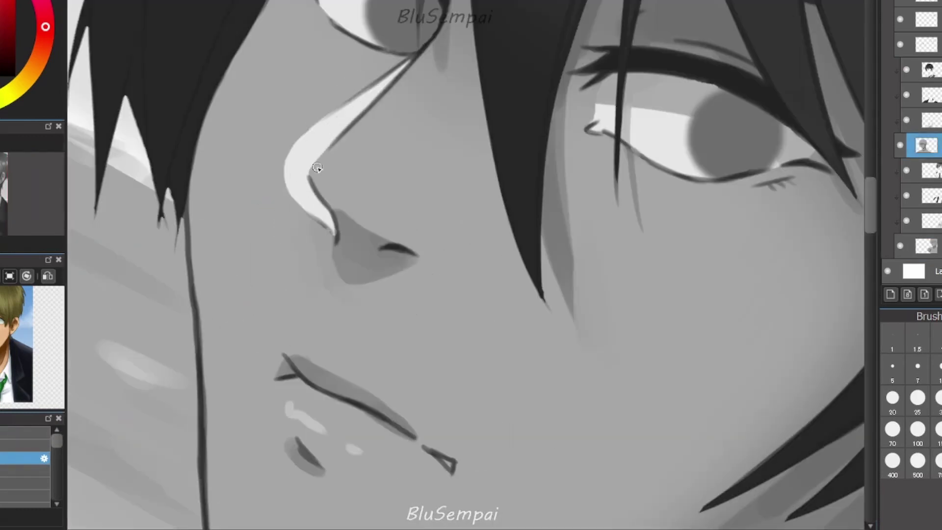
scroll(295, 221, down, 3)
scroll(627, 336, up, 1)
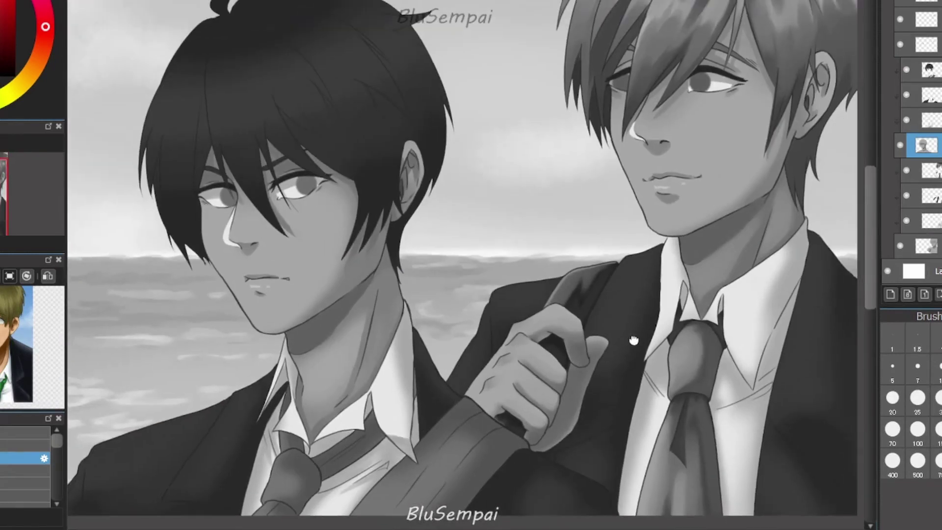
scroll(661, 346, down, 2)
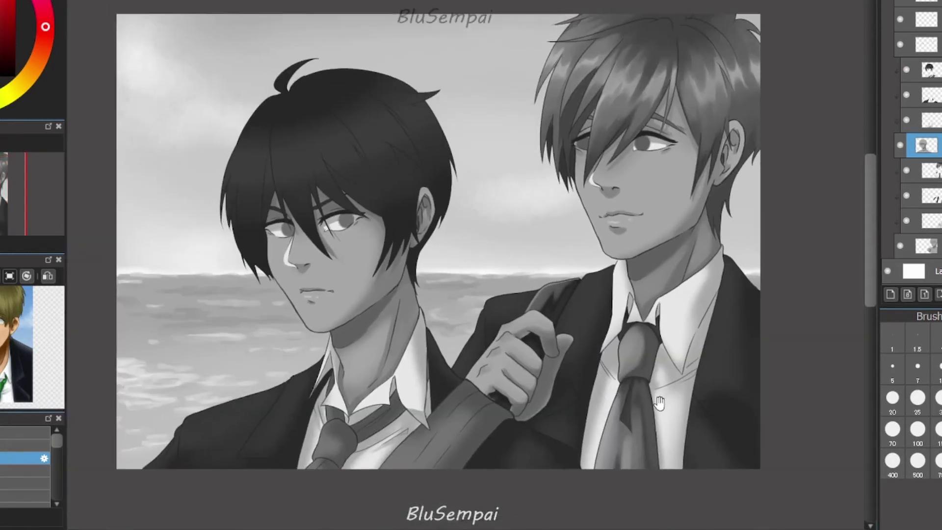
Shade the dark-haired character's irises with a darker upper part and dark pupils in both eyes.
scroll(659, 403, up, 5)
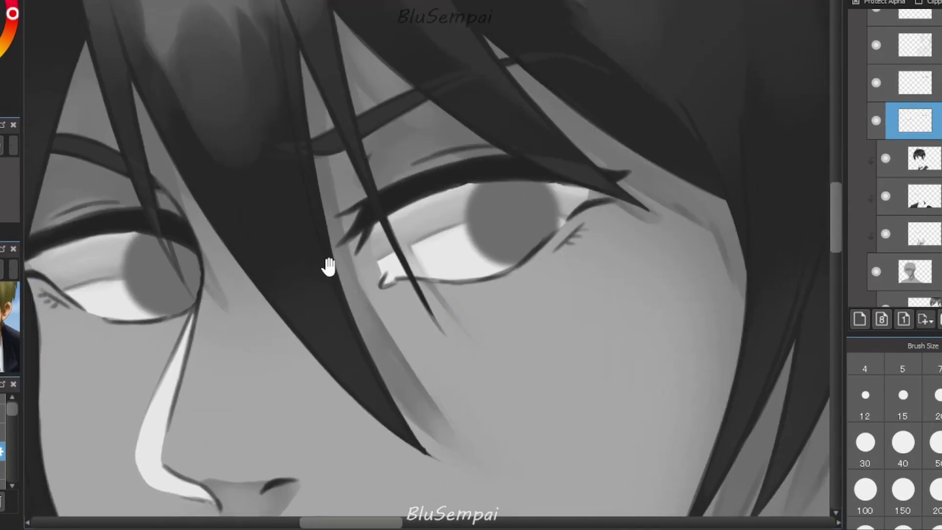
mouse_move(142, 260)
mouse_down()
mouse_move(160, 248)
mouse_move(184, 264)
mouse_up()
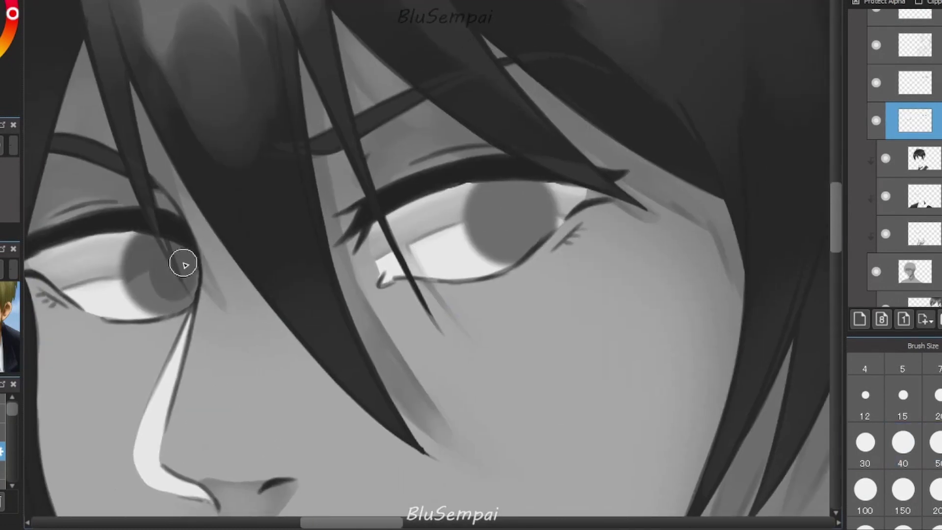
mouse_move(508, 211)
mouse_down()
mouse_move(515, 231)
mouse_move(528, 221)
mouse_move(520, 206)
mouse_up()
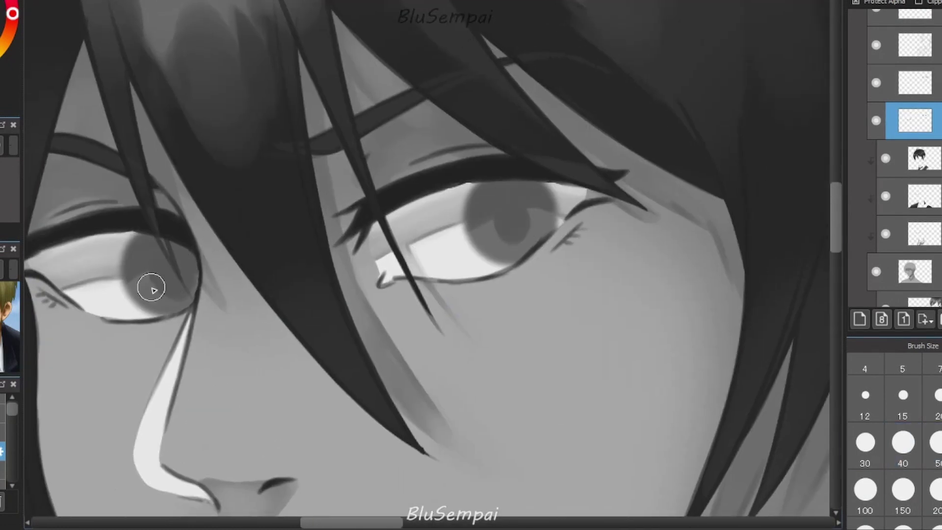
mouse_move(151, 289)
mouse_down()
mouse_move(180, 223)
mouse_move(167, 278)
mouse_move(176, 285)
mouse_move(202, 261)
mouse_move(227, 274)
mouse_move(170, 258)
mouse_move(194, 252)
mouse_up()
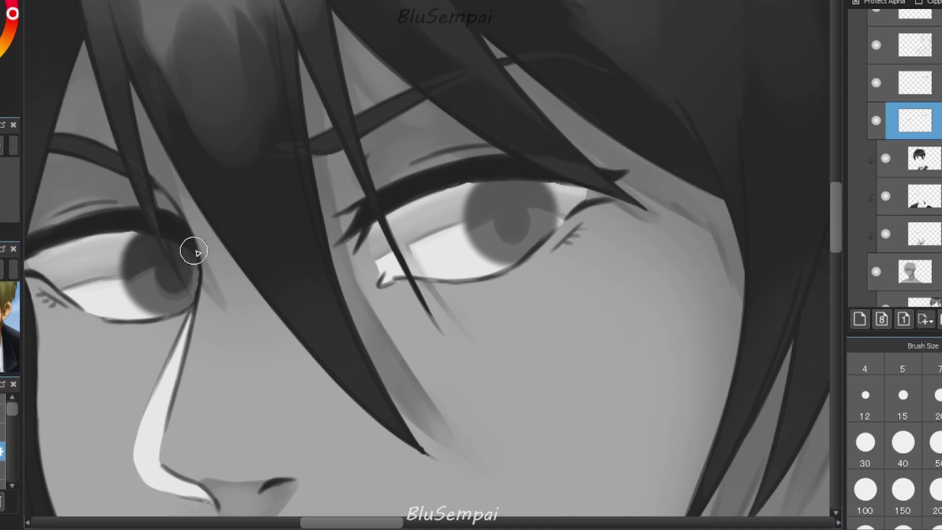
drag(485, 206, 542, 227)
Add lighter tones and small light spots to the lower irises of the dark-haired character's eyes using a 20 px brush.
click(933, 416)
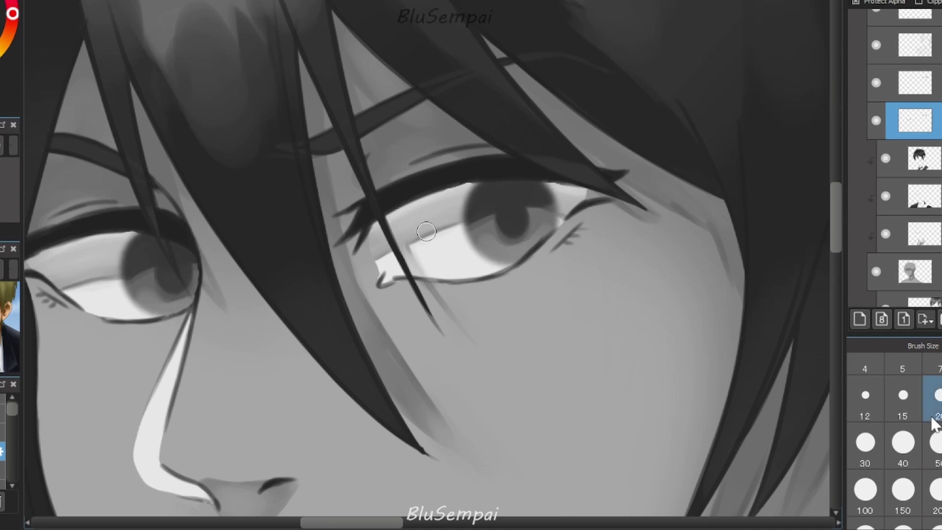
drag(473, 203, 478, 237)
drag(148, 294, 179, 320)
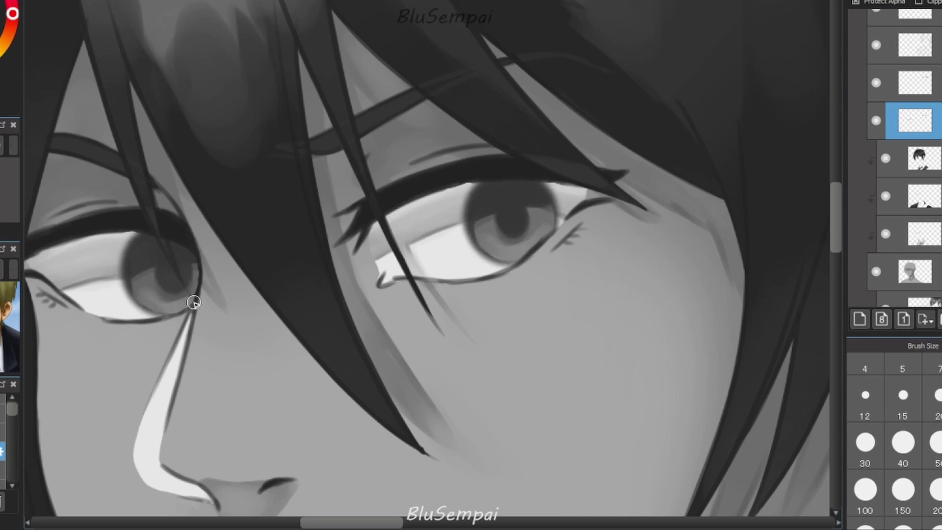
drag(145, 287, 193, 316)
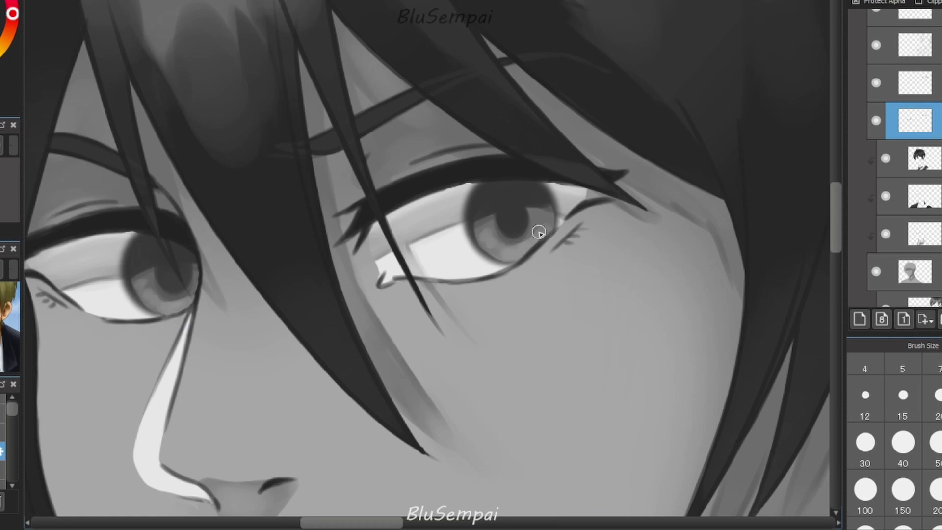
click(143, 284)
click(160, 303)
click(489, 241)
click(531, 222)
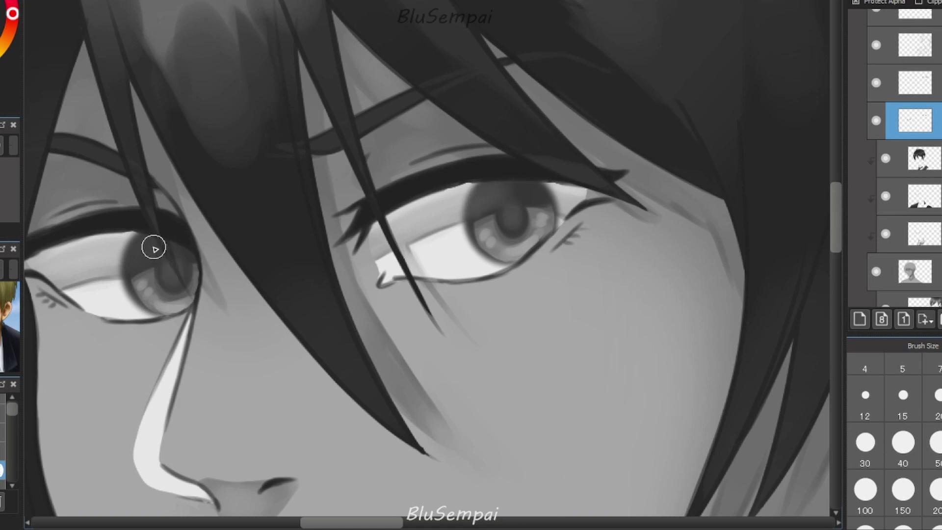
drag(154, 246, 148, 265)
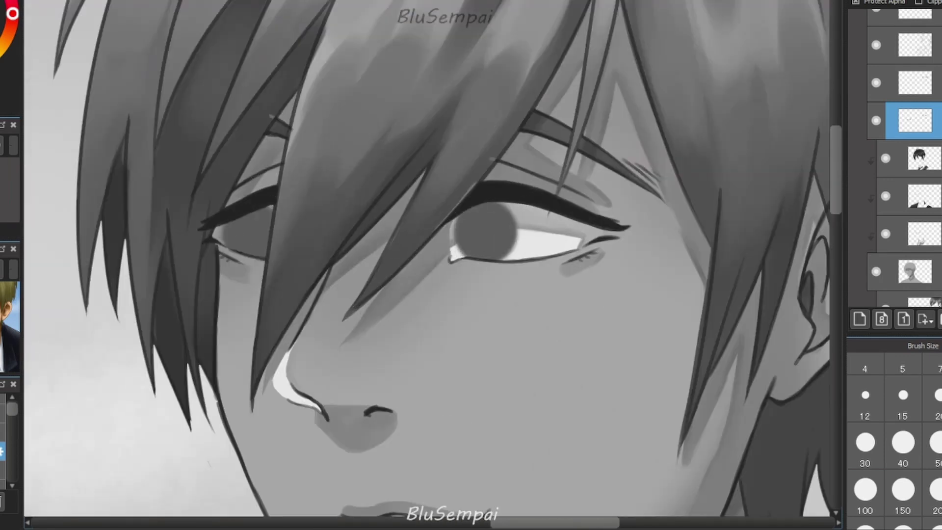
Paint dark pupils, upper shadows and lighter lower tones into the taller character's irises, reducing the brush to 12 px.
drag(238, 231, 253, 226)
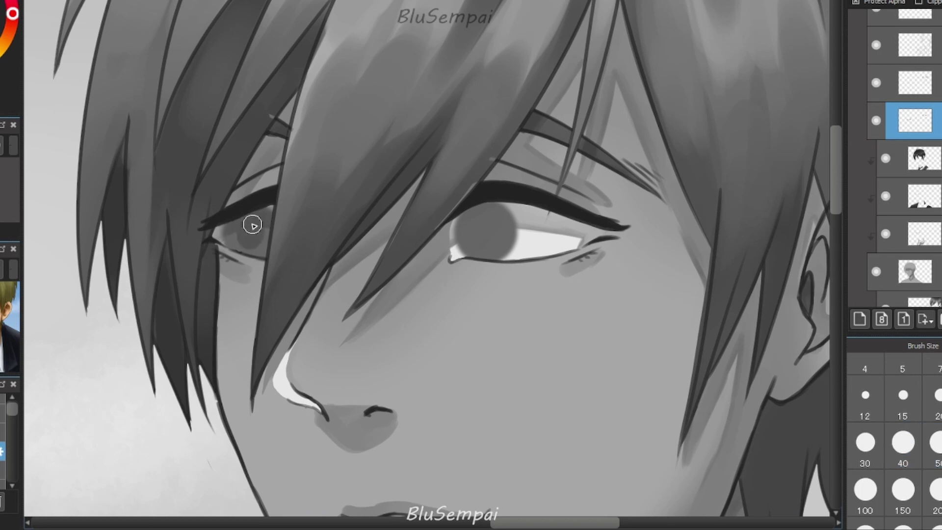
mouse_move(472, 231)
mouse_down()
mouse_move(498, 210)
mouse_move(512, 237)
mouse_up()
key(bracketleft)
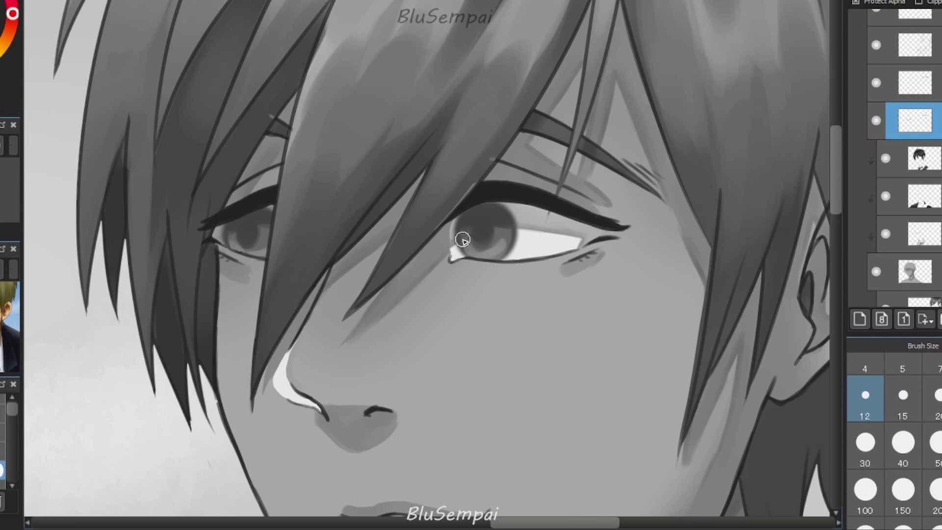
key(e)
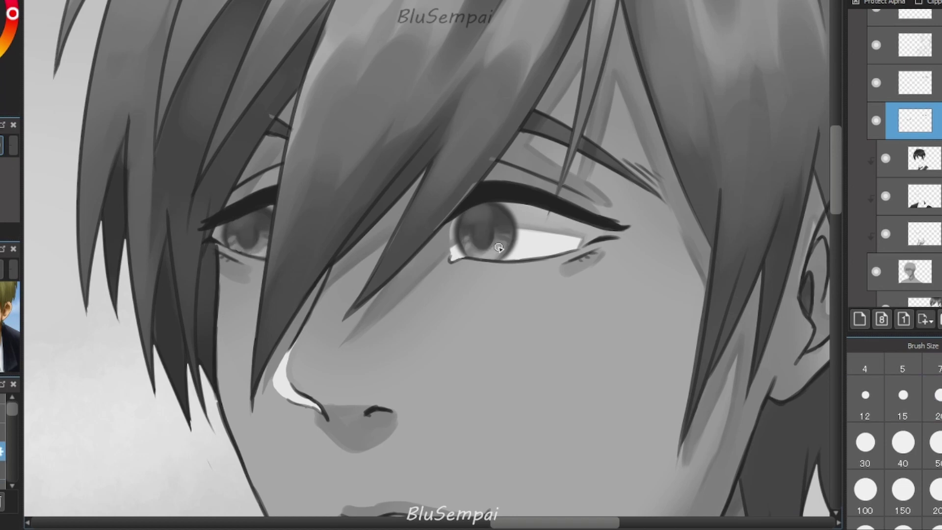
Add bright white catchlights to the eyes of both characters on a separate layer.
scroll(499, 248, down, 5)
scroll(298, 288, up, 5)
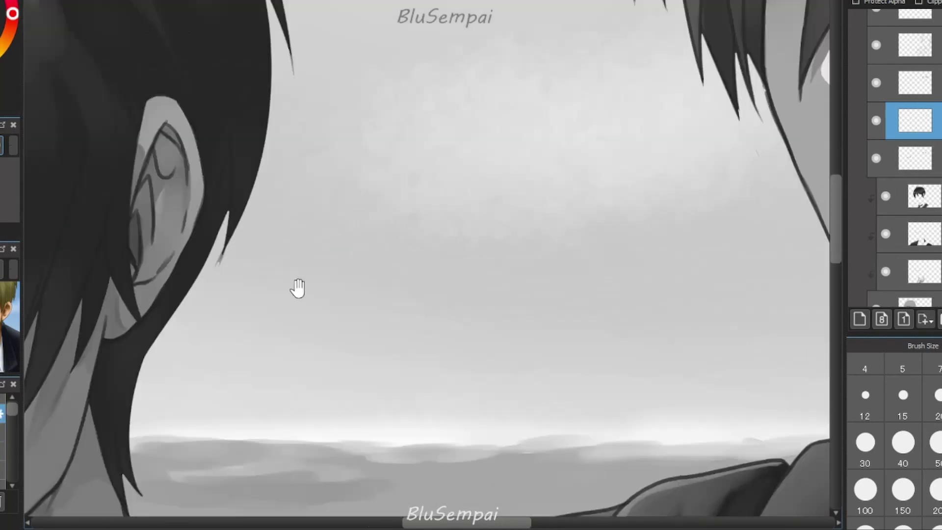
drag(298, 288, 210, 210)
scroll(542, 161, down, 5)
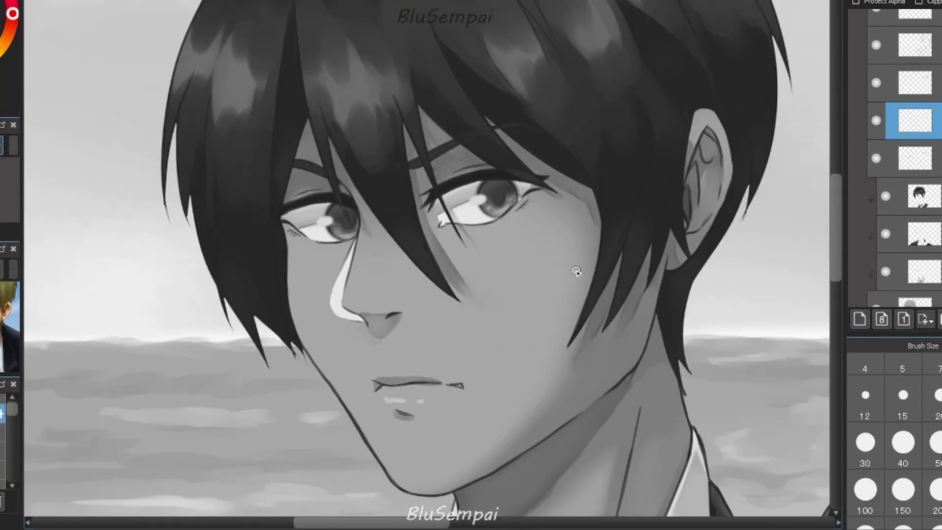
scroll(521, 128, up, 5)
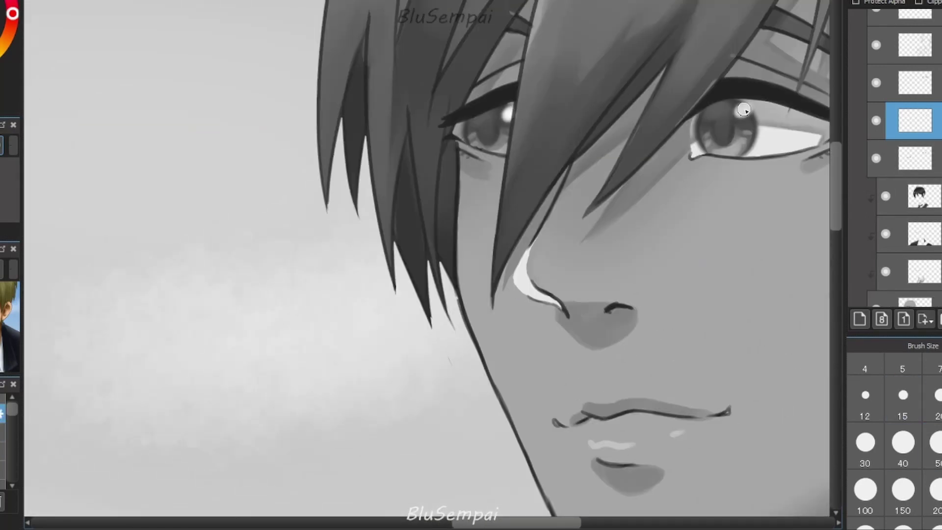
scroll(744, 109, down, 5)
scroll(310, 215, up, 5)
scroll(89, 244, down, 5)
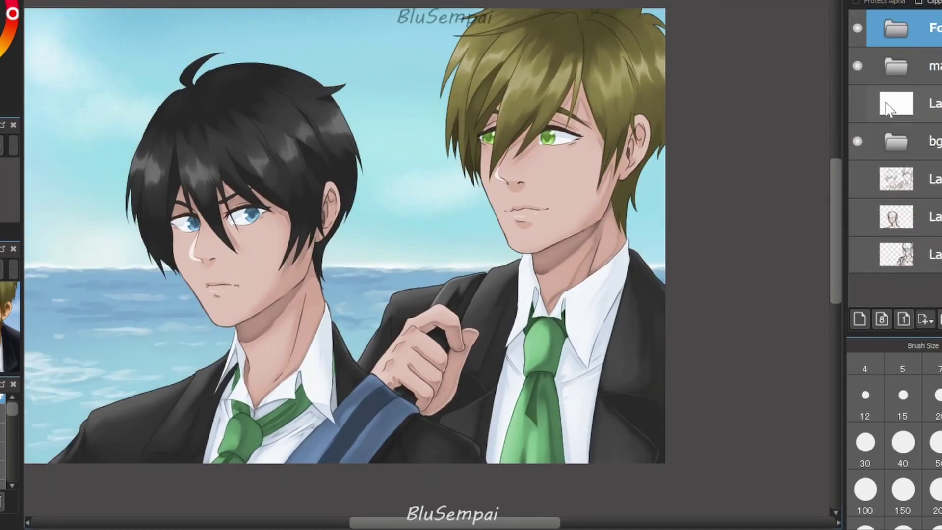
Add a blank layer above the merged color artwork and set a 12 px brush for touching up the dark-haired character.
click(859, 319)
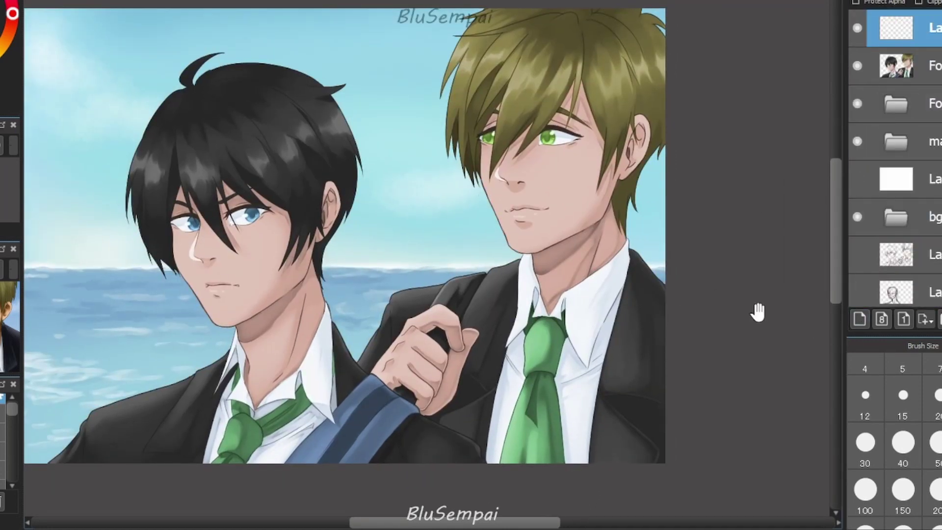
scroll(311, 256, up, 3)
scroll(312, 256, down, 3)
scroll(399, 194, up, 5)
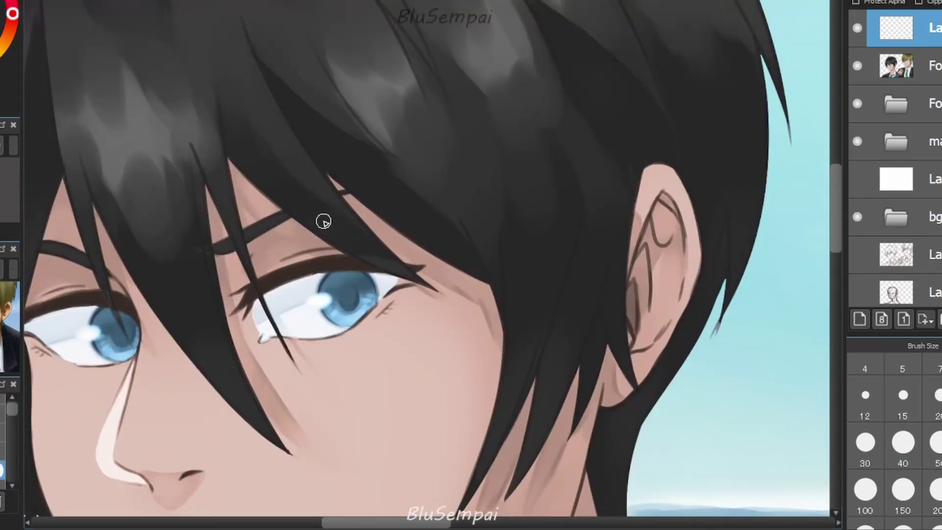
scroll(209, 267, left, 3)
key([)
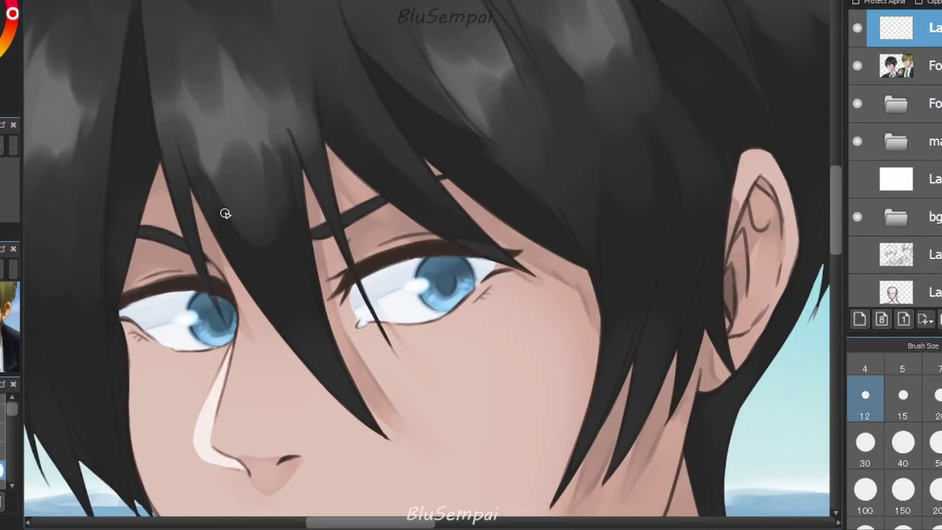
scroll(224, 213, down, 3)
scroll(348, 265, up, 2)
key([)
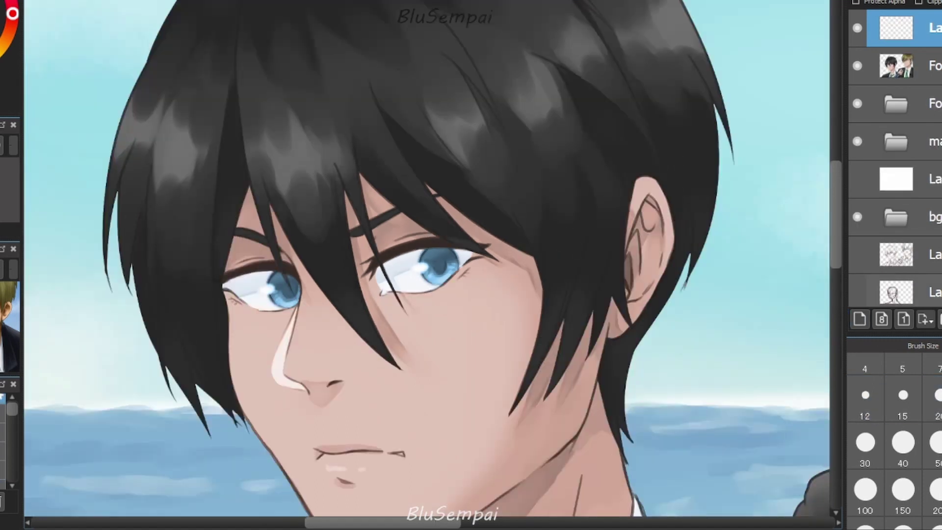
Airbrush soft warm reddish tints over the characters' hair and jackets with a large brush, adding a clipped layer above the skin tints.
scroll(711, 283, down, 1)
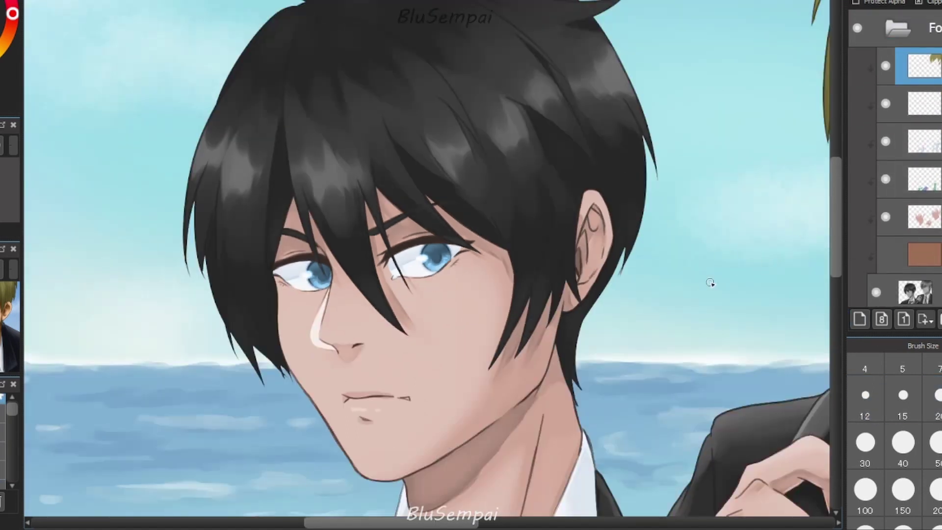
scroll(711, 284, down, 2)
scroll(479, 379, up, 1)
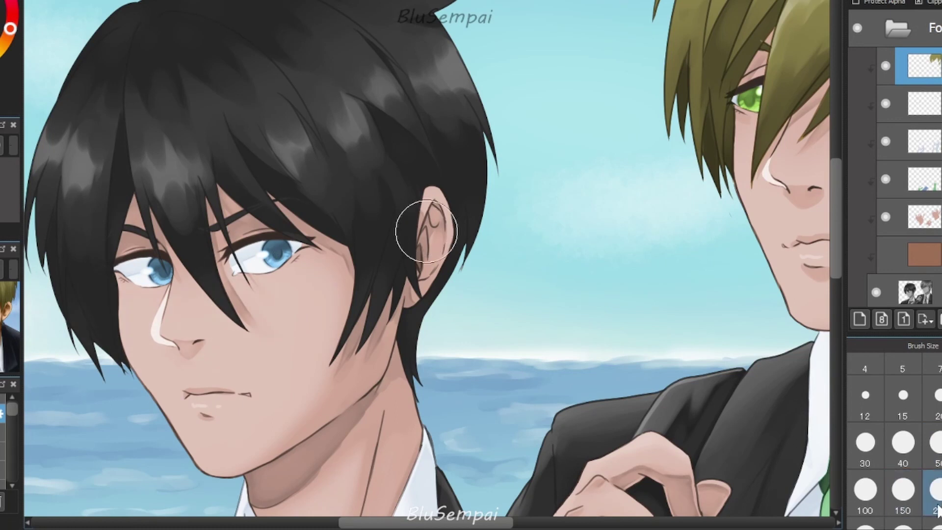
scroll(938, 510, down, 1)
scroll(522, 331, down, 2)
scroll(586, 297, up, 2)
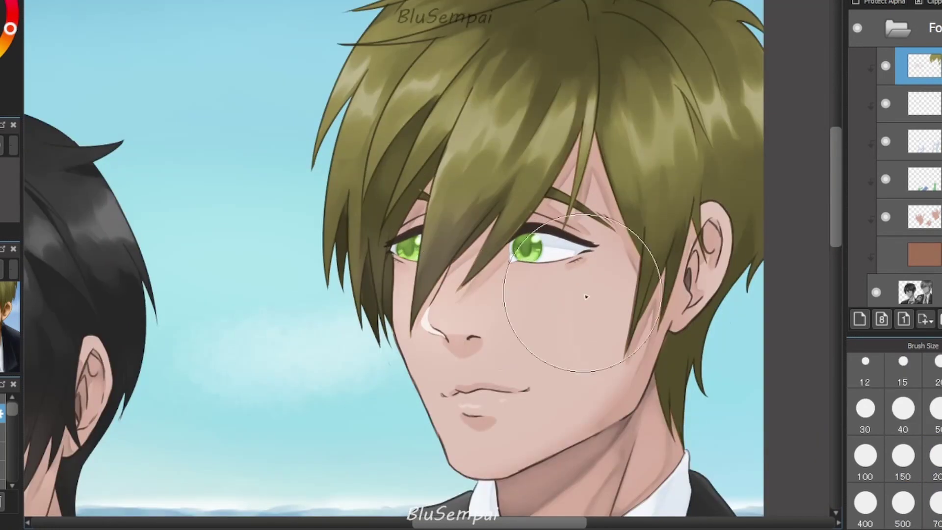
scroll(585, 297, down, 2)
drag(480, 492, 564, 259)
key(ctrl+shift+n)
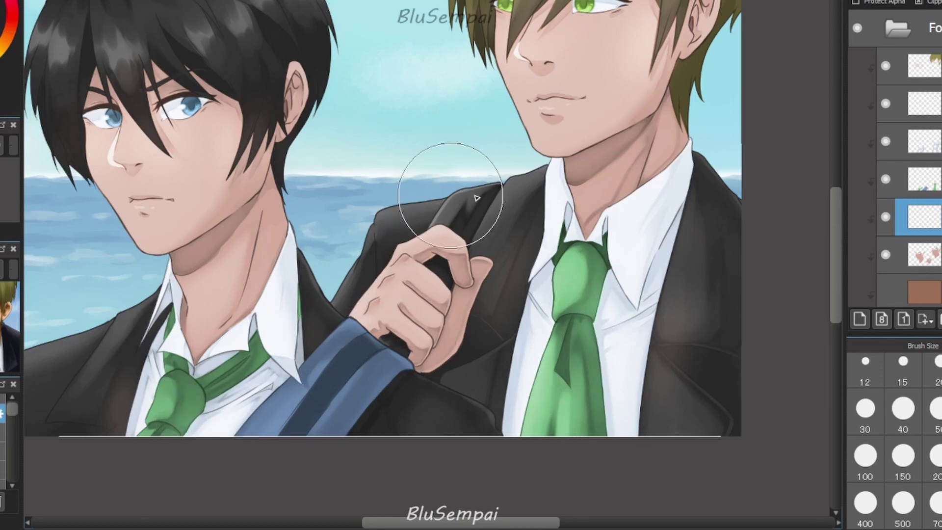
Airbrush soft cool blue tints over the tops of the characters' hair and the jacket shoulders on the clipped layer.
scroll(537, 379, left, 3)
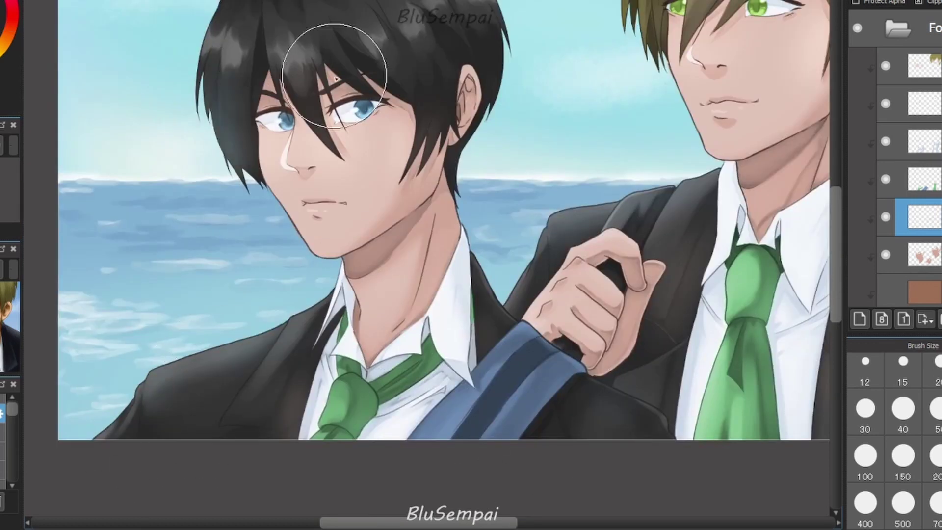
scroll(336, 79, up, 3)
scroll(335, 78, right, 3)
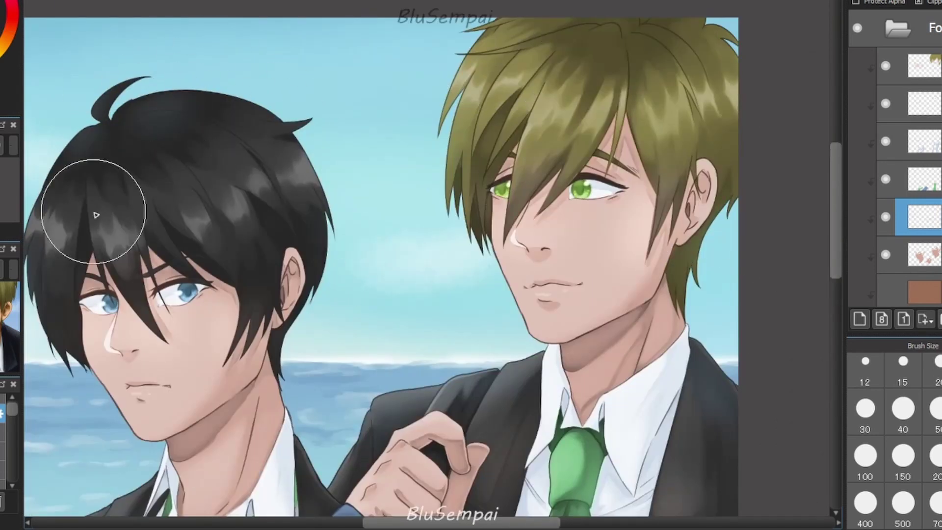
scroll(96, 215, down, 3)
scroll(898, 147, up, 5)
Paint thin loose dark and light hair strands across the dark-haired character's ear, cheek and fringe on the uppermost layer.
click(898, 28)
scroll(410, 346, up, 3)
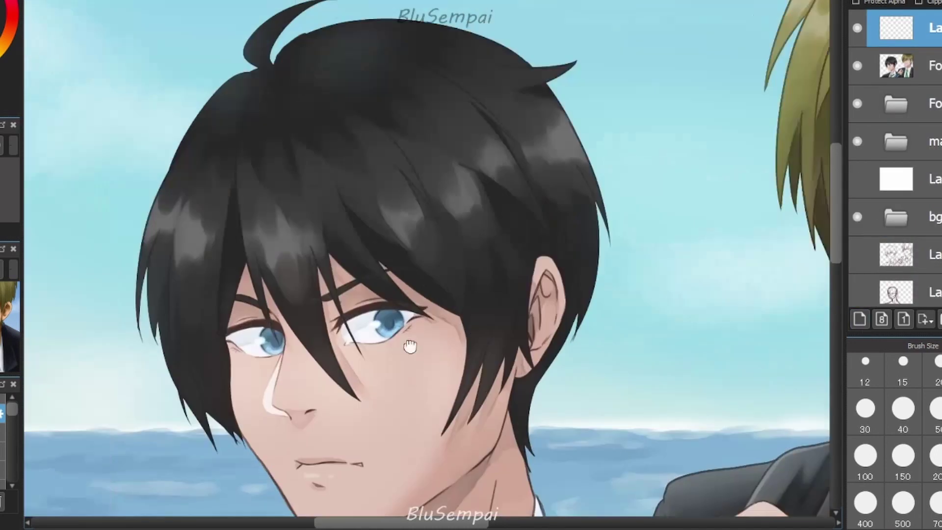
drag(410, 346, 410, 289)
scroll(427, 229, up, 2)
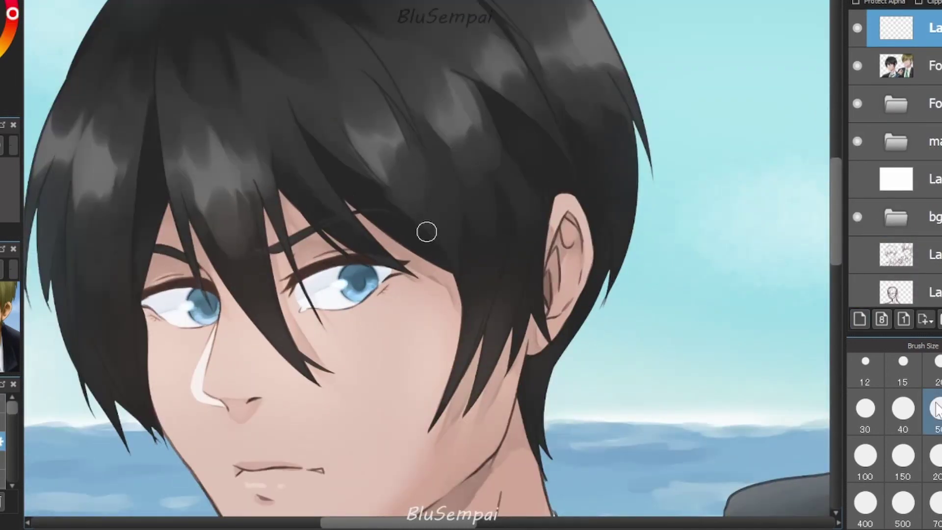
alt+click(553, 325)
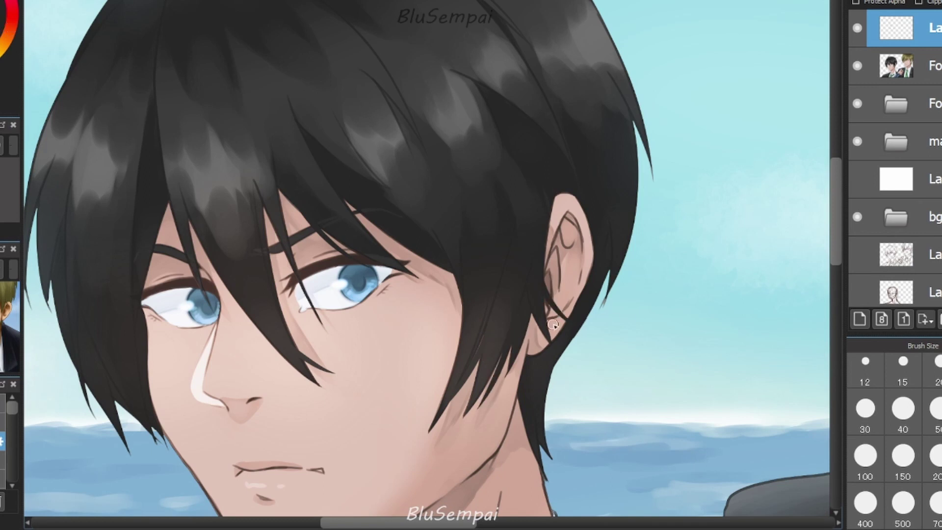
drag(169, 140, 162, 248)
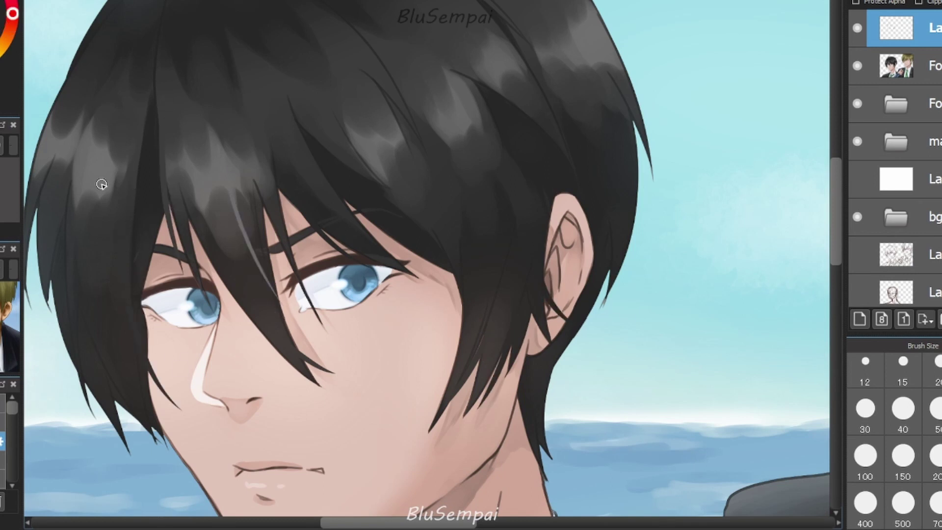
drag(90, 163, 222, 188)
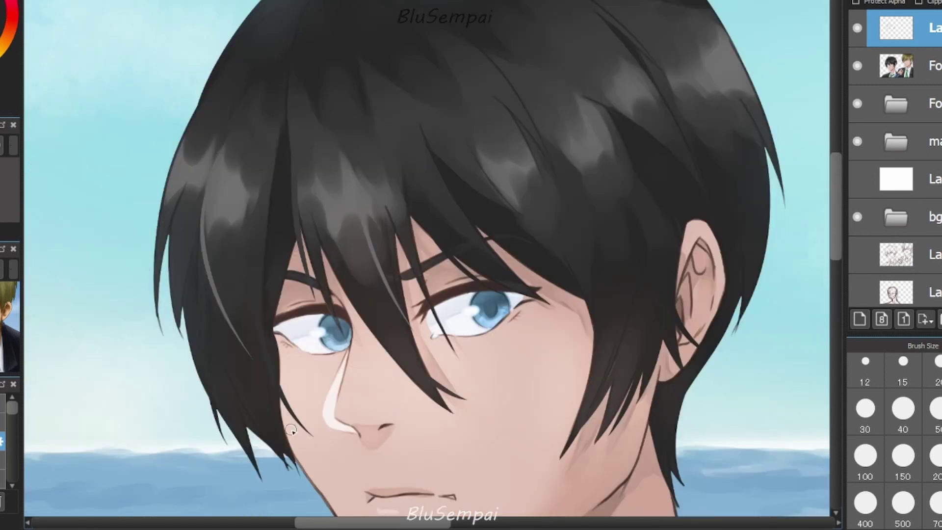
Paint thin stray hair strands around the dark-haired character's head and along the olive-haired character's fringe and ear.
drag(416, 253, 197, 324)
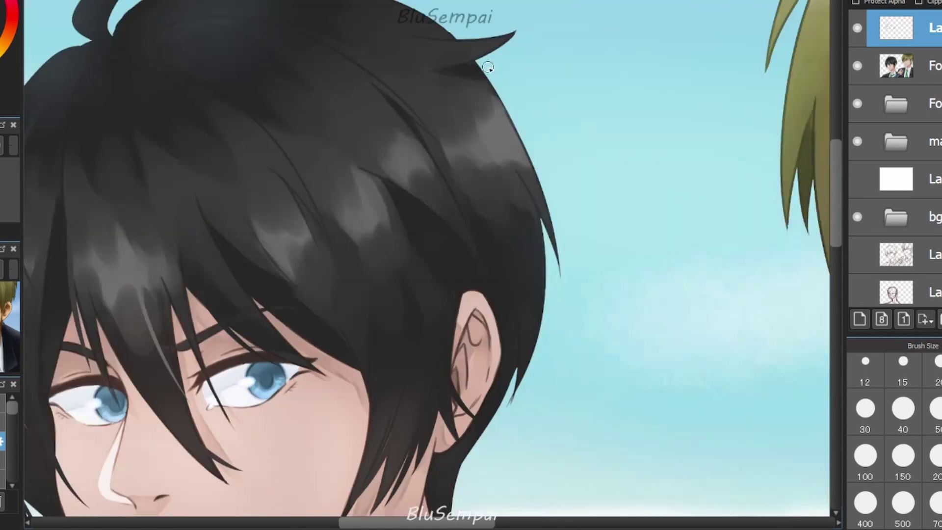
mouse_move(546, 287)
mouse_down()
mouse_move(532, 386)
mouse_move(527, 160)
mouse_up()
scroll(452, 170, down, 3)
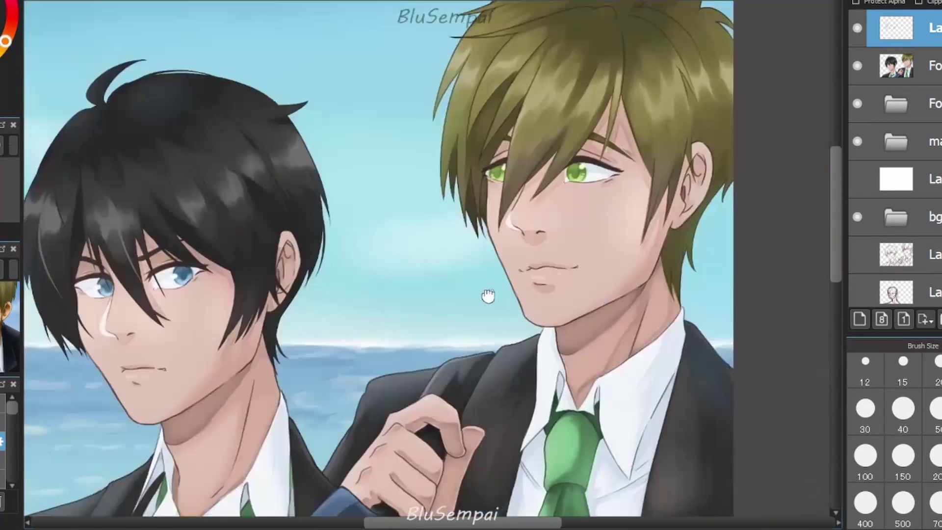
scroll(452, 170, up, 4)
drag(475, 260, 414, 344)
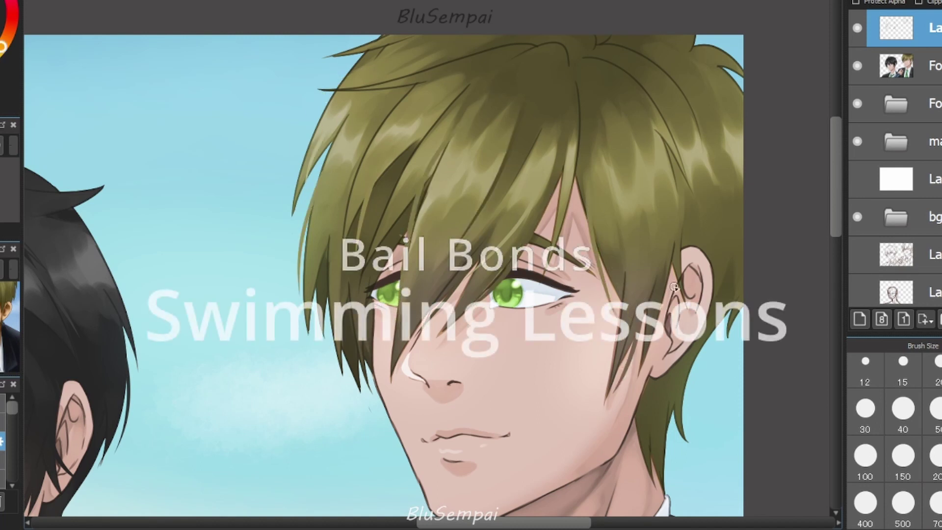
drag(705, 389, 611, 379)
scroll(575, 314, down, 3)
Add a layer clipped to the character artwork and paint a soft reddish-purple shadow under the olive-haired character's jaw.
key(ctrl+shift+n)
drag(575, 314, 559, 342)
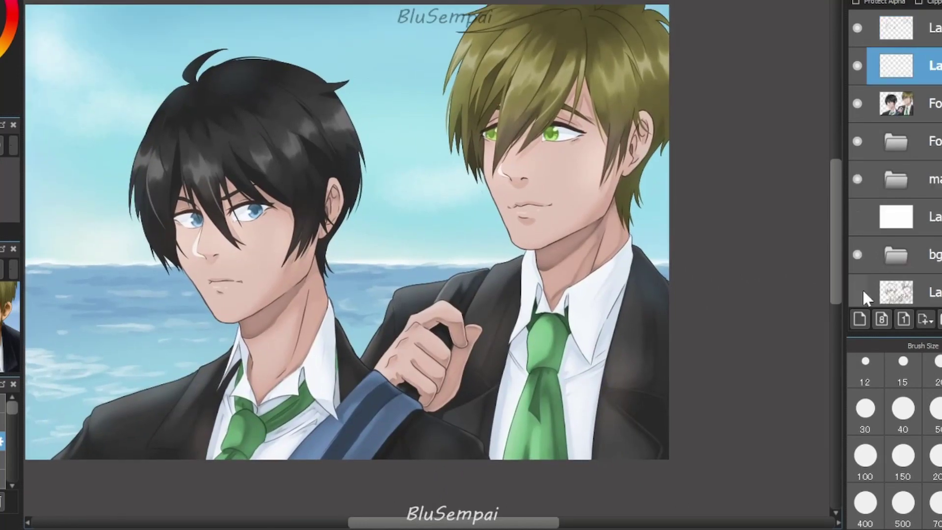
scroll(345, 310, up, 4)
alt+click(447, 259)
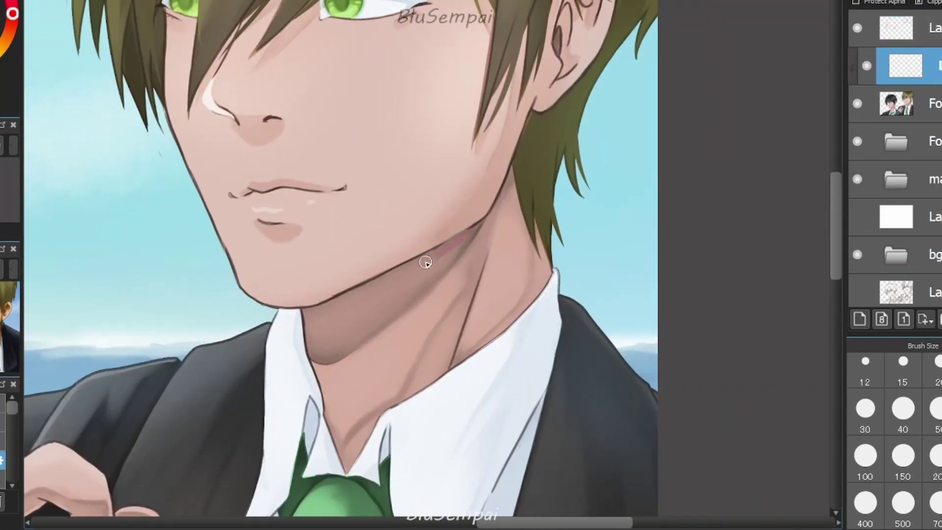
key(bracketright)
key(bracketleft)
mouse_move(454, 246)
mouse_down()
mouse_move(338, 306)
mouse_move(452, 239)
mouse_move(428, 248)
mouse_move(456, 247)
mouse_move(319, 328)
mouse_move(370, 299)
mouse_move(373, 323)
mouse_move(447, 258)
mouse_move(362, 328)
mouse_up()
drag(513, 374, 410, 315)
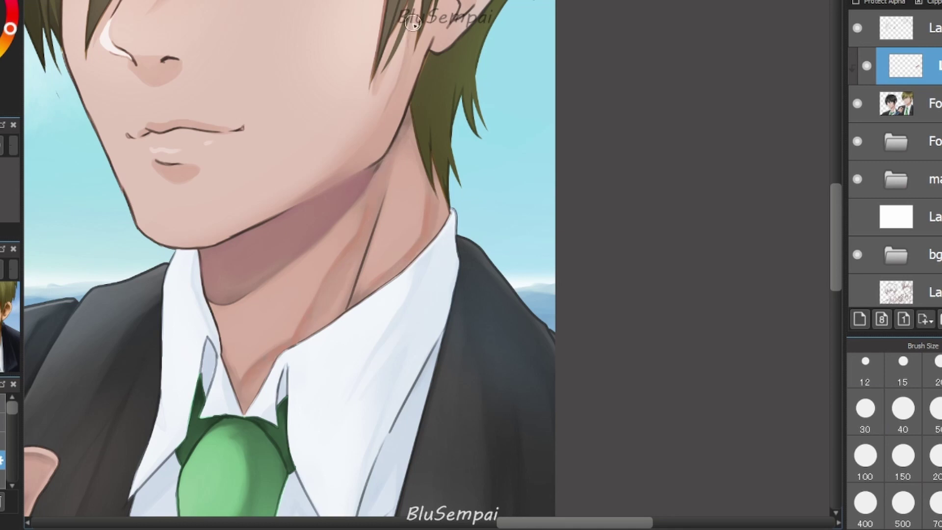
Paint warm reddish shading on the olive-haired character's face and along the raised hand's fingers, creases and thumb.
scroll(343, 98, up, 5)
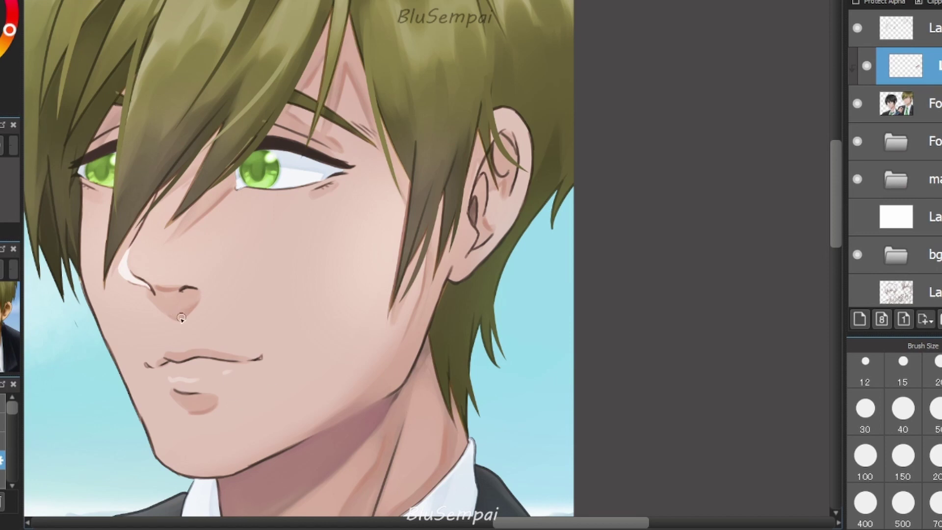
drag(342, 376, 350, 145)
scroll(198, 169, down, 2)
scroll(427, 330, down, 5)
scroll(399, 347, up, 4)
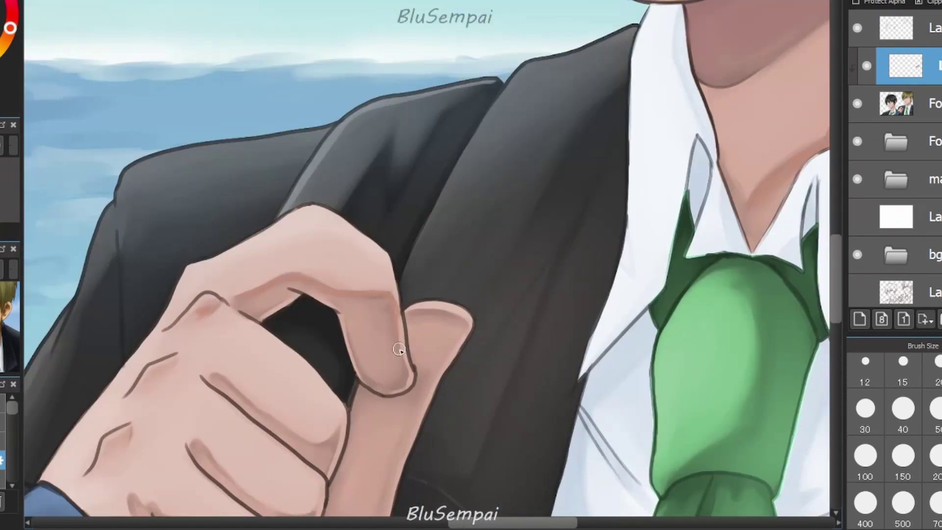
drag(488, 244, 492, 230)
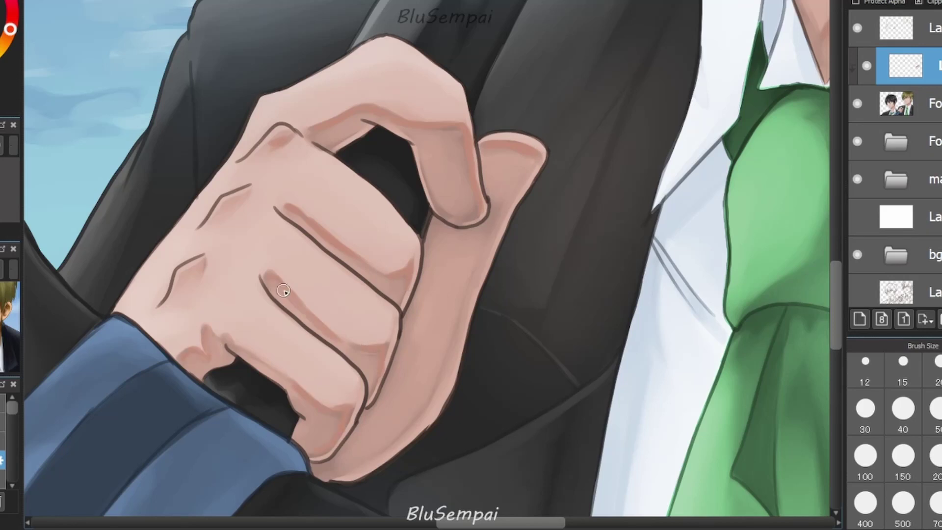
drag(421, 421, 464, 311)
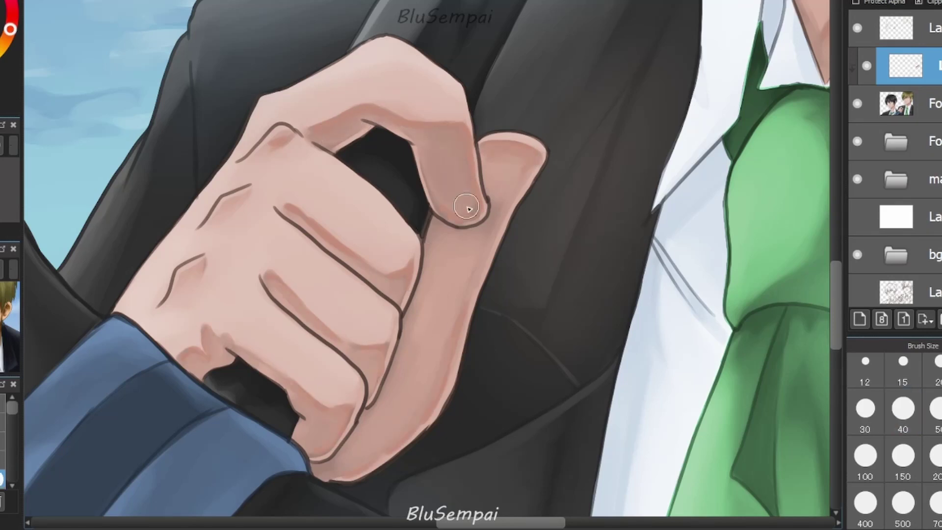
drag(454, 259, 411, 405)
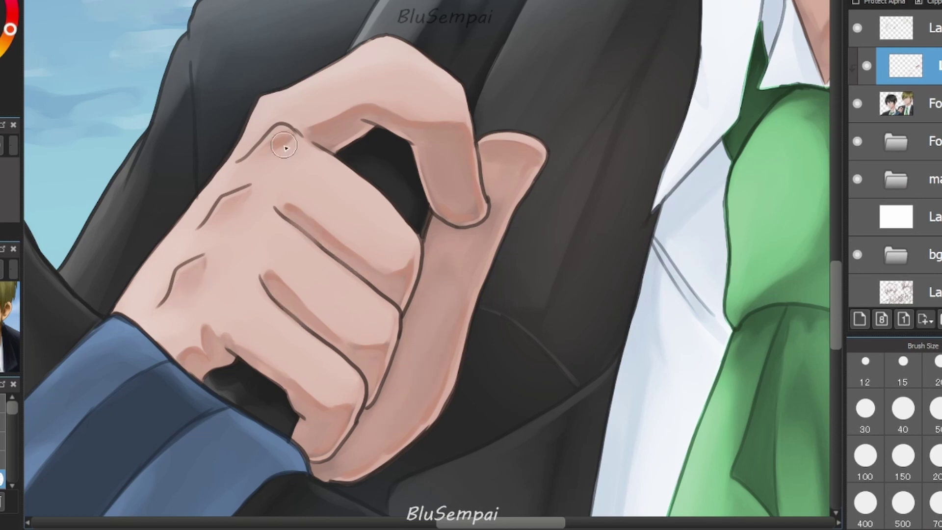
Paint a soft reddish-purple shadow under the dark-haired character's jaw and warm shading down the neck to the collar.
scroll(198, 361, down, 4)
scroll(237, 269, up, 2)
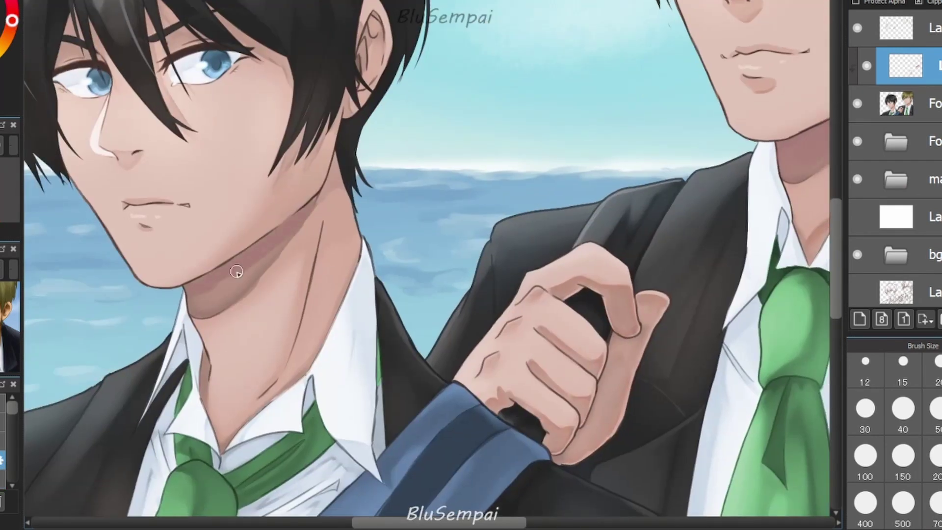
click(4, 477)
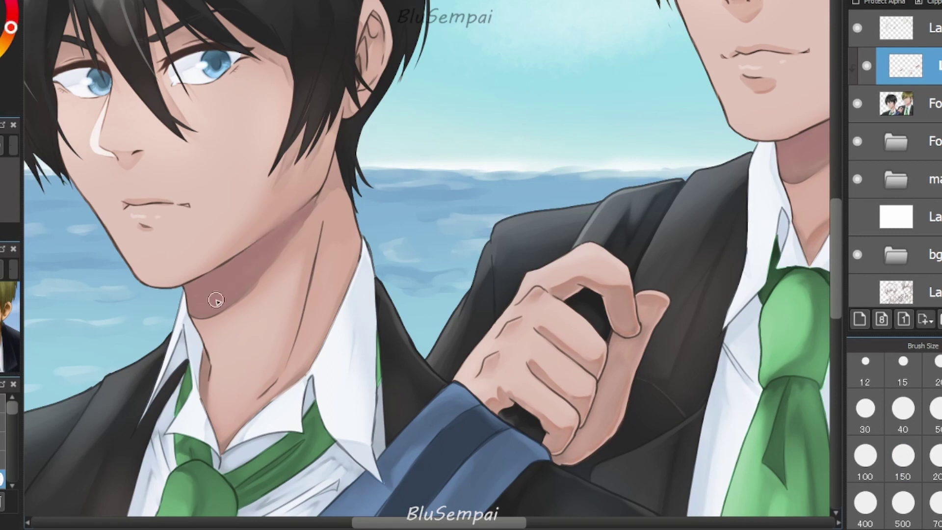
scroll(262, 260, down, 3)
scroll(261, 430, up, 4)
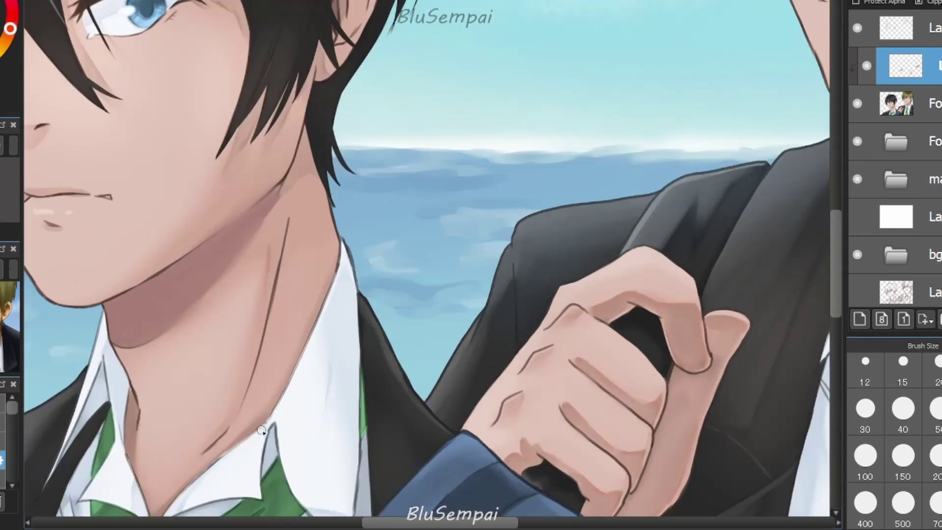
scroll(190, 405, down, 3)
alt+click(215, 375)
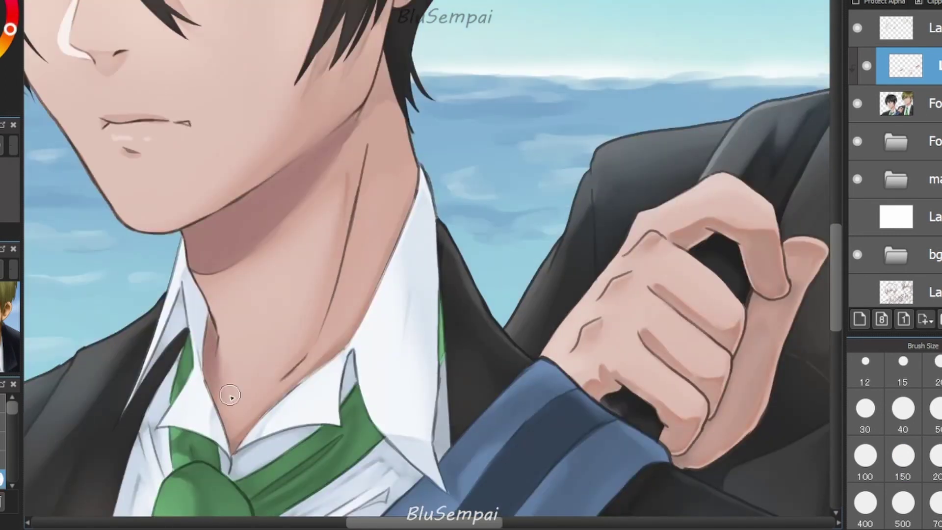
Add warm reddish shading to the dark-haired character's face, beneath the fringe and beside the cheek hair.
scroll(303, 96, up, 5)
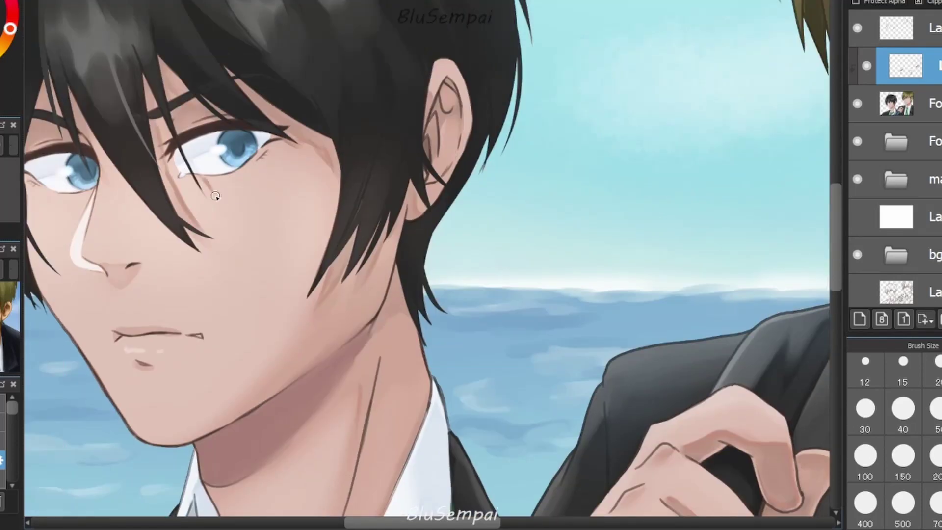
scroll(216, 196, up, 2)
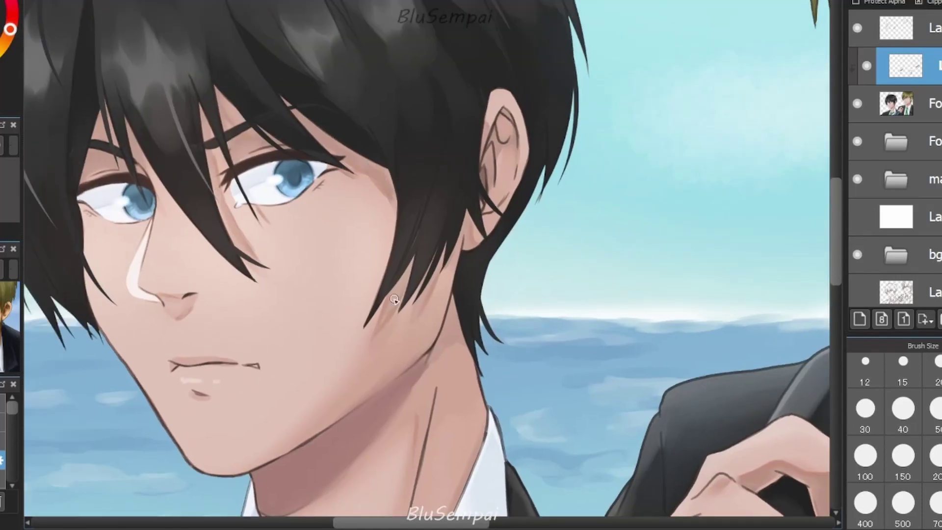
scroll(536, 352, down, 3)
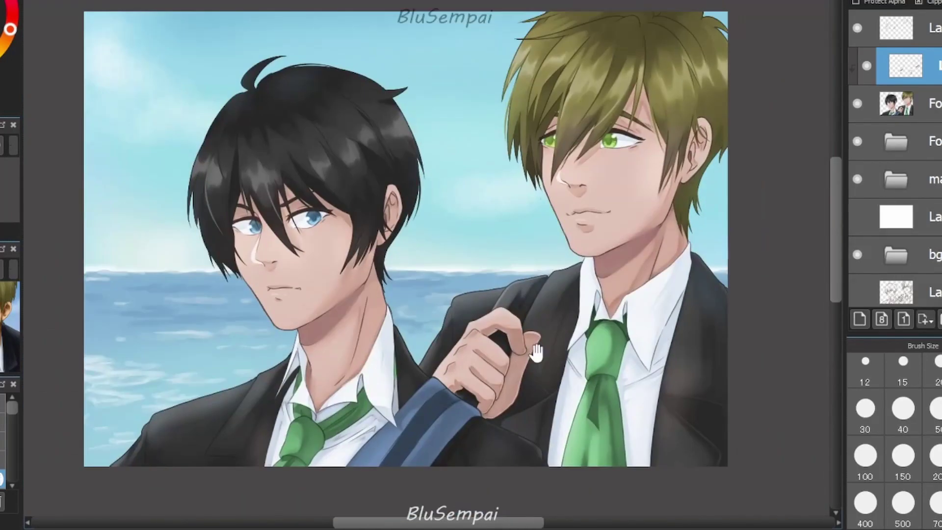
scroll(368, 442, up, 3)
scroll(337, 383, down, 3)
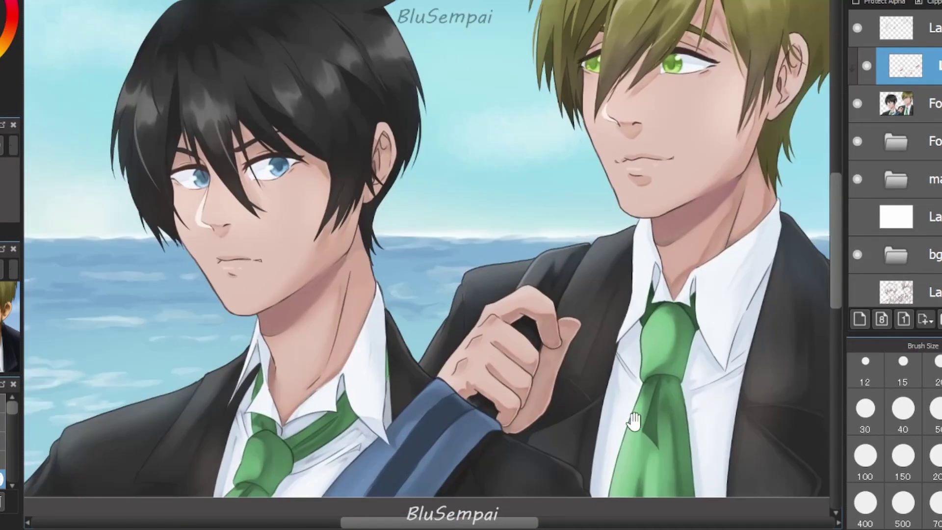
scroll(693, 300, up, 1)
scroll(693, 300, down, 1)
scroll(898, 196, down, 1)
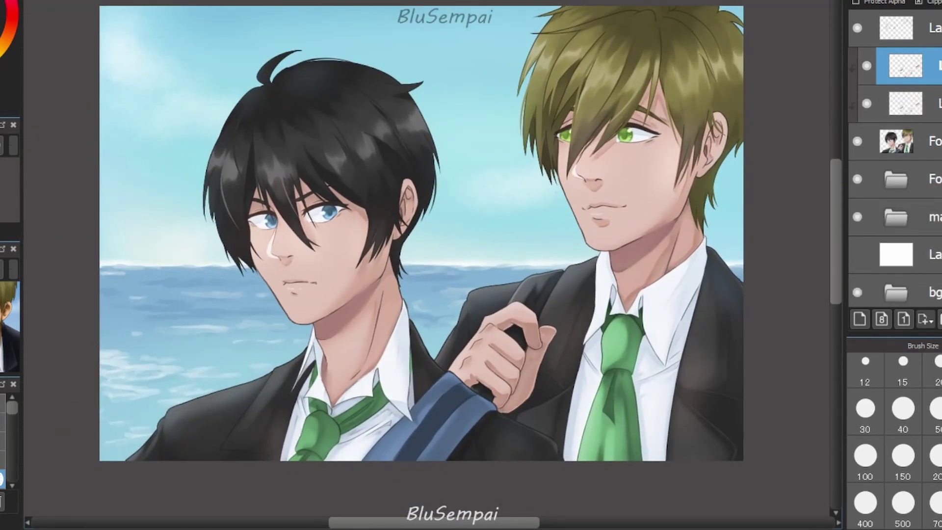
Try painting white rim light along the dark-haired character's jacket shoulder, lapel, jaw and outer hair edge.
scroll(167, 413, up, 1)
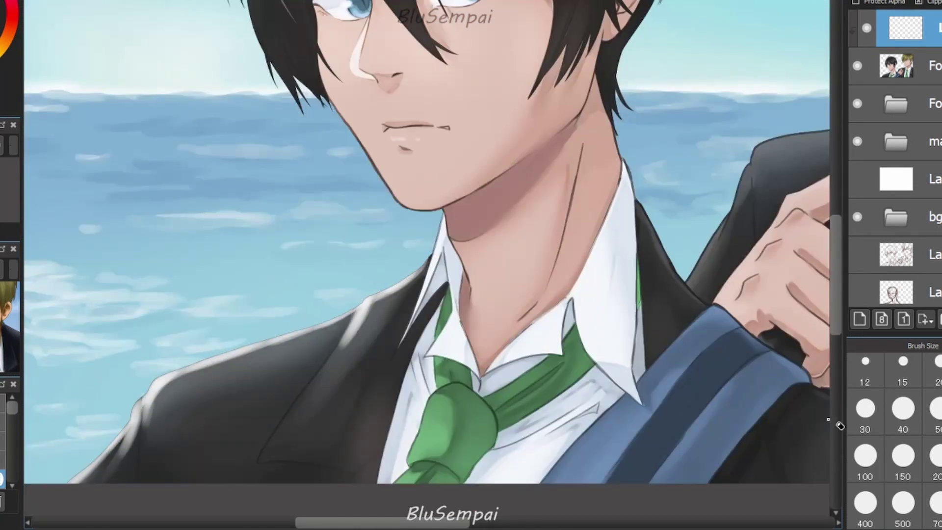
key(ctrl+z)
mouse_move(157, 387)
mouse_down()
mouse_move(356, 308)
mouse_move(317, 382)
mouse_up()
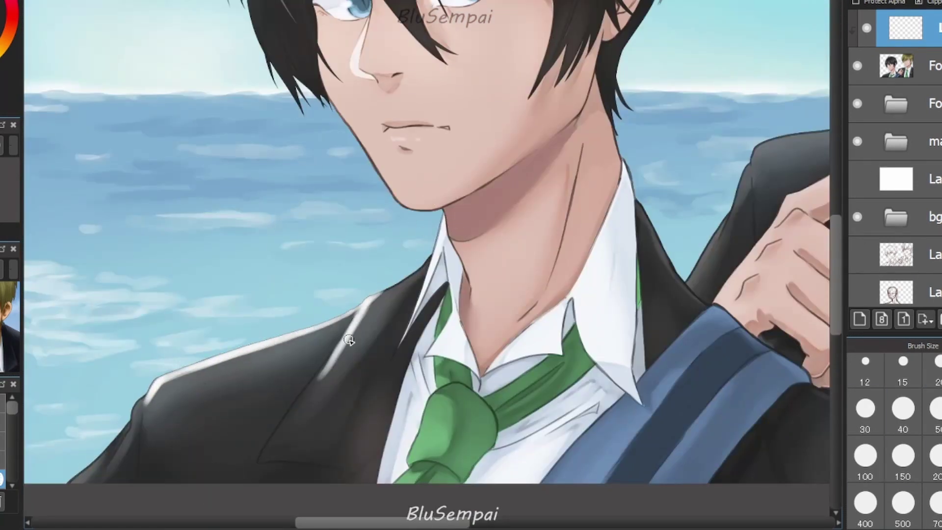
drag(427, 257, 315, 388)
drag(422, 211, 338, 118)
mouse_move(152, 393)
mouse_down()
mouse_move(69, 483)
mouse_move(54, 483)
mouse_up()
drag(308, 196, 258, 458)
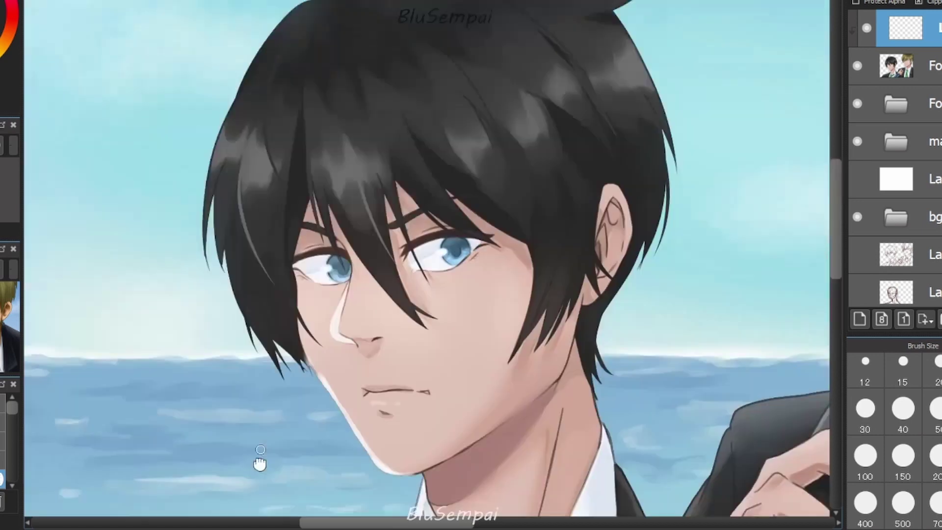
mouse_move(309, 22)
mouse_down()
mouse_move(265, 64)
mouse_move(204, 290)
mouse_up()
Hide the two folders beneath the merged characters and tint the figures with clipped light blue and reddish fill layers.
scroll(337, 70, down, 3)
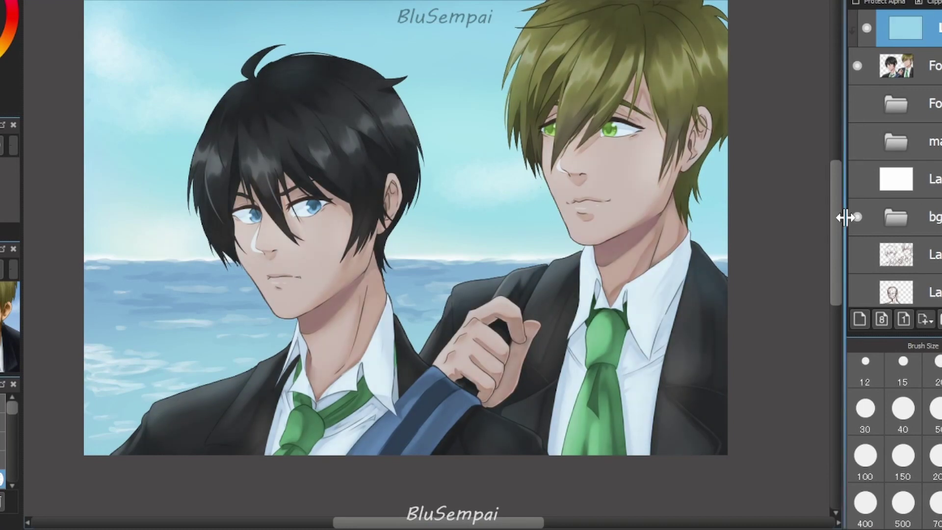
click(857, 104)
click(858, 142)
drag(848, 228, 851, 228)
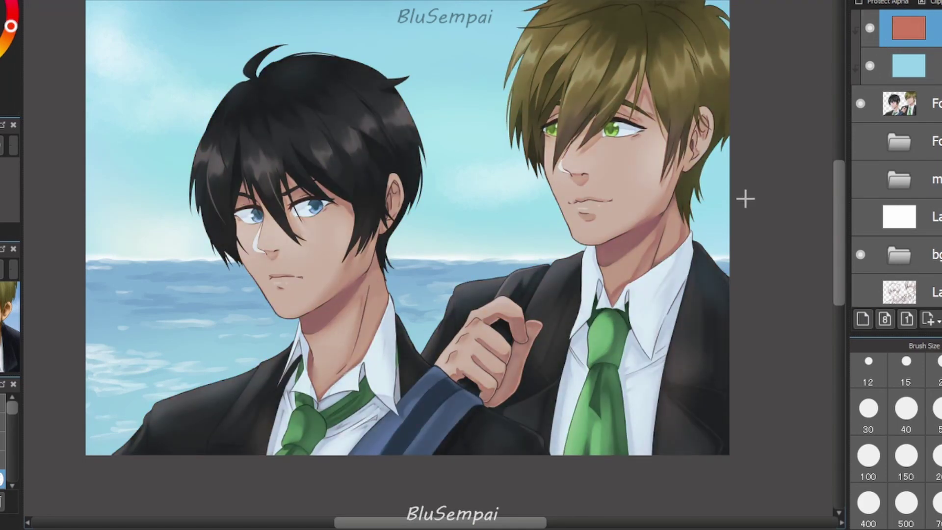
Add a blank layer above the tint layers and set a 15 px brush for the dark-haired character's jacket shoulder.
click(863, 319)
scroll(427, 232, up, 6)
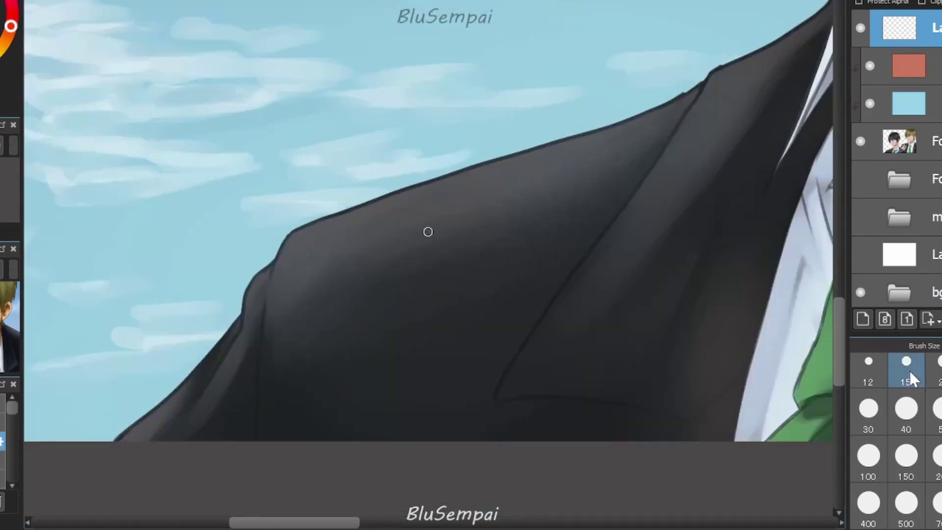